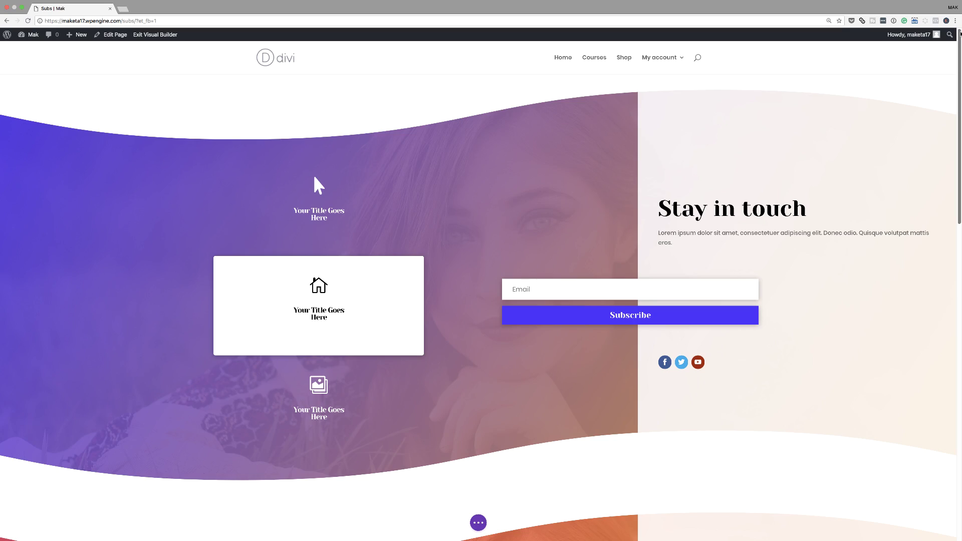
pyautogui.moveTo(960, 33); pyautogui.dragTo(961, 298)
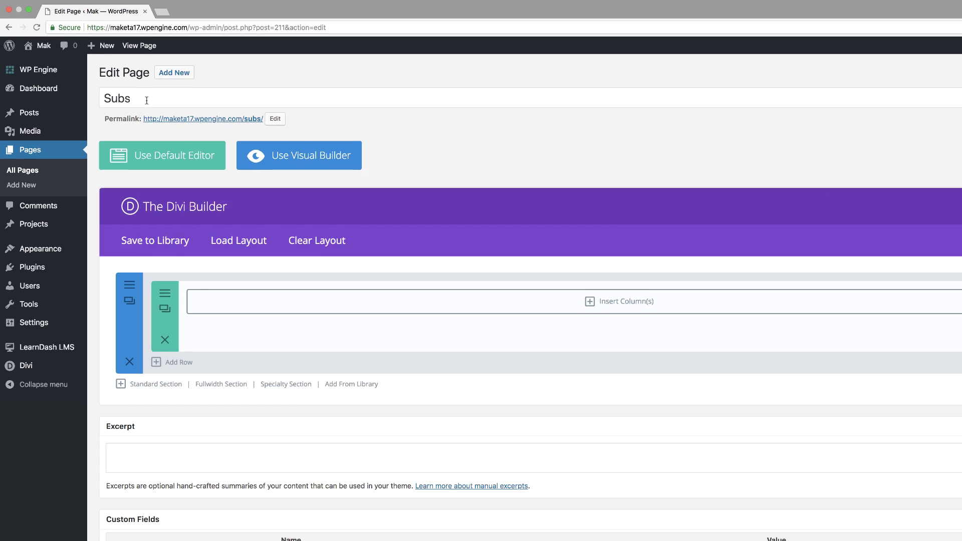
pyautogui.moveTo(216, 75); pyautogui.dragTo(70, 73)
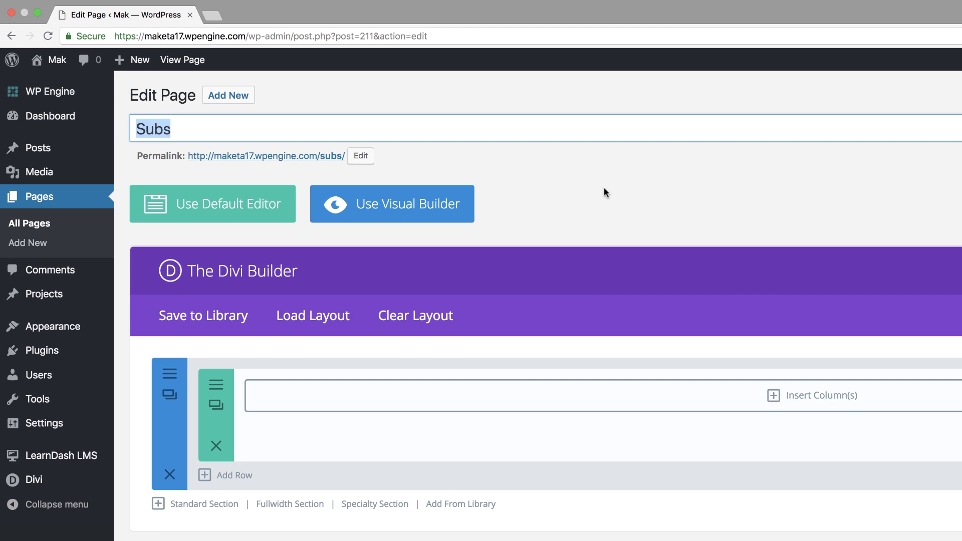
pyautogui.click(579, 193)
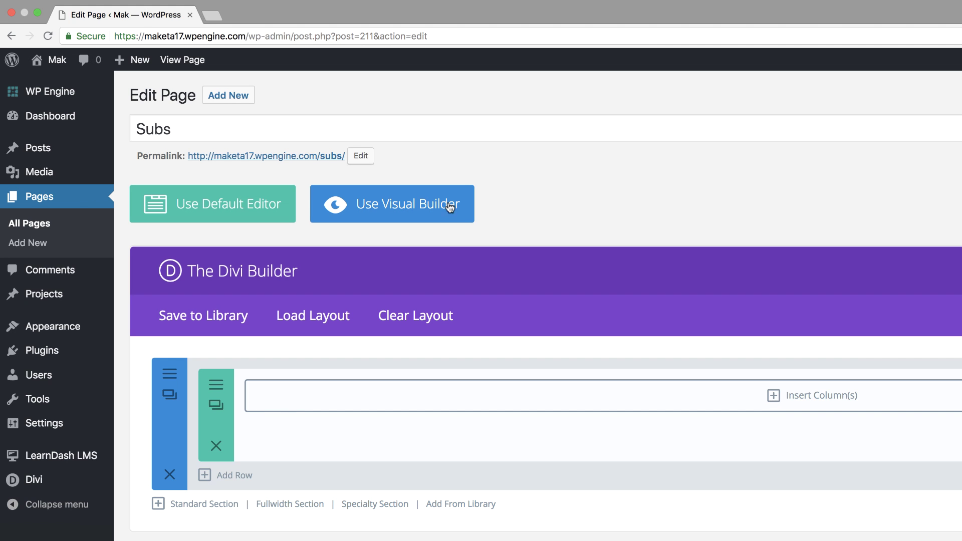
# Step: Open the Subs page in the Visual Builder, choose to build it from scratch and dismiss the row insertion dialog
pyautogui.click(403, 210)
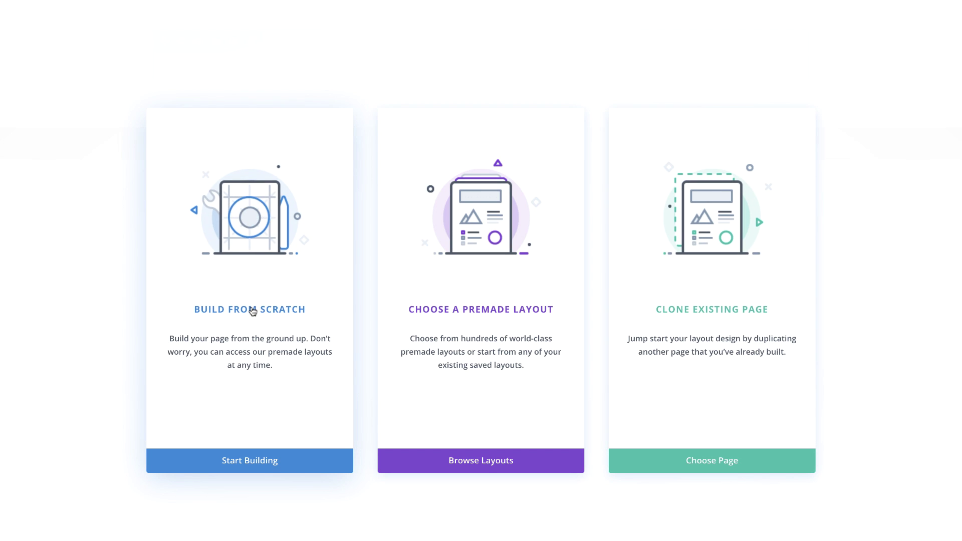
pyautogui.click(253, 312)
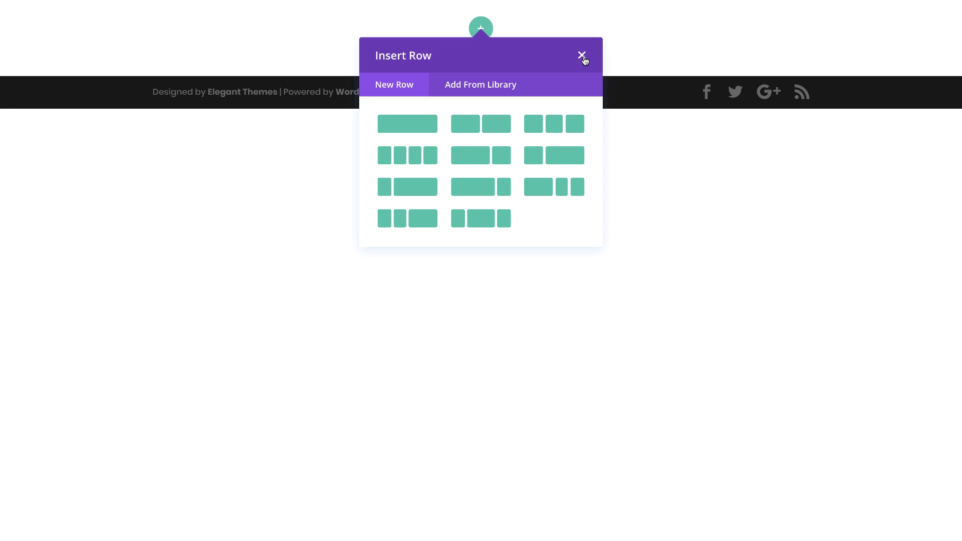
pyautogui.click(585, 57)
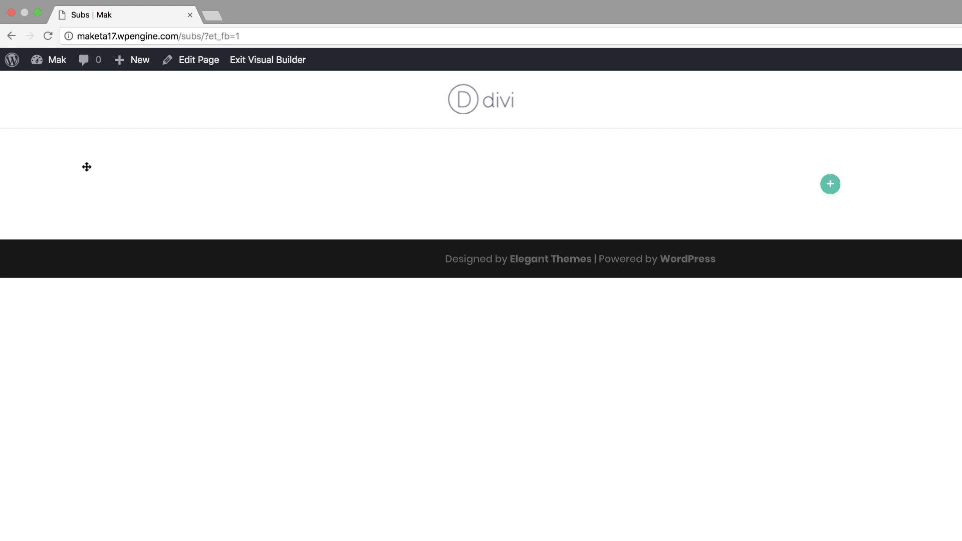
# Step: In the empty section's design settings, give the top divider the single smooth wave style
pyautogui.moveTo(47, 144)
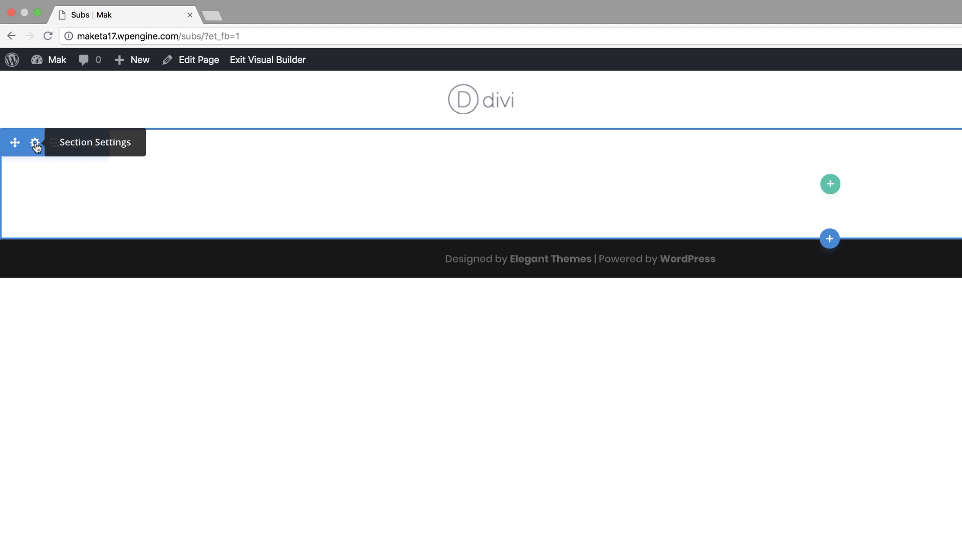
pyautogui.click(36, 145)
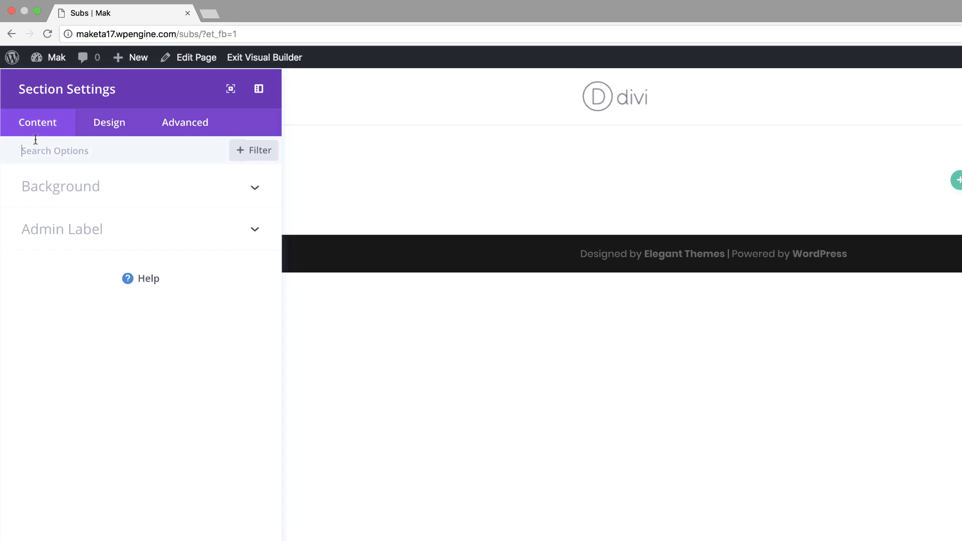
pyautogui.click(107, 123)
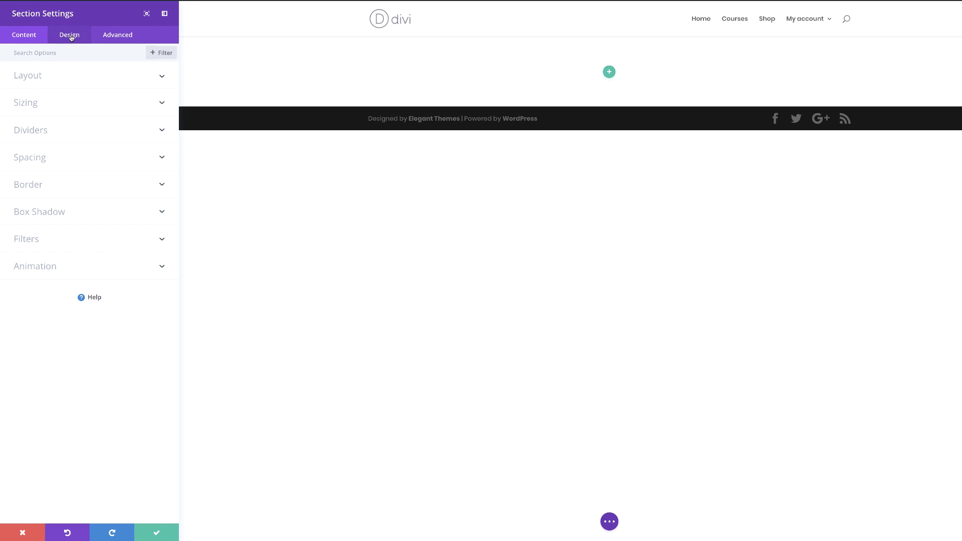
pyautogui.click(51, 130)
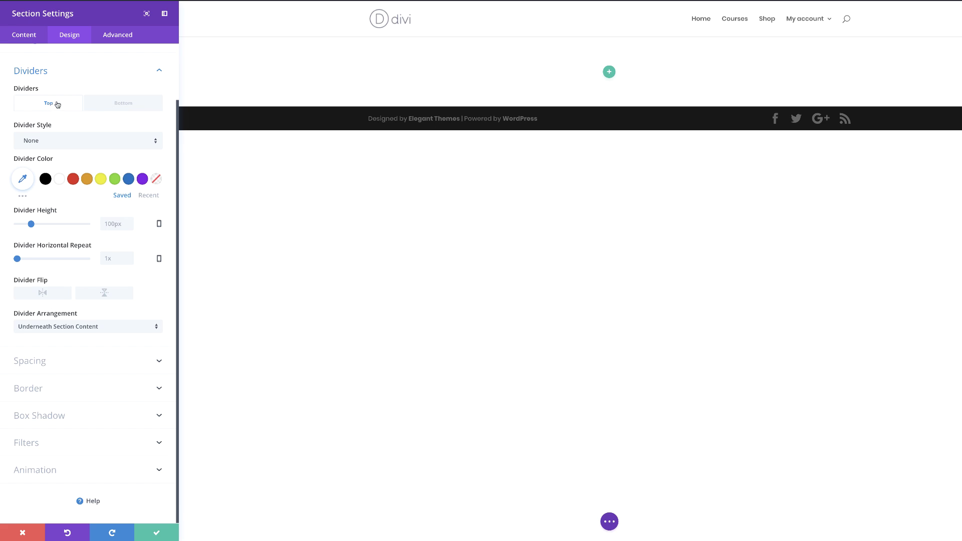
pyautogui.click(85, 144)
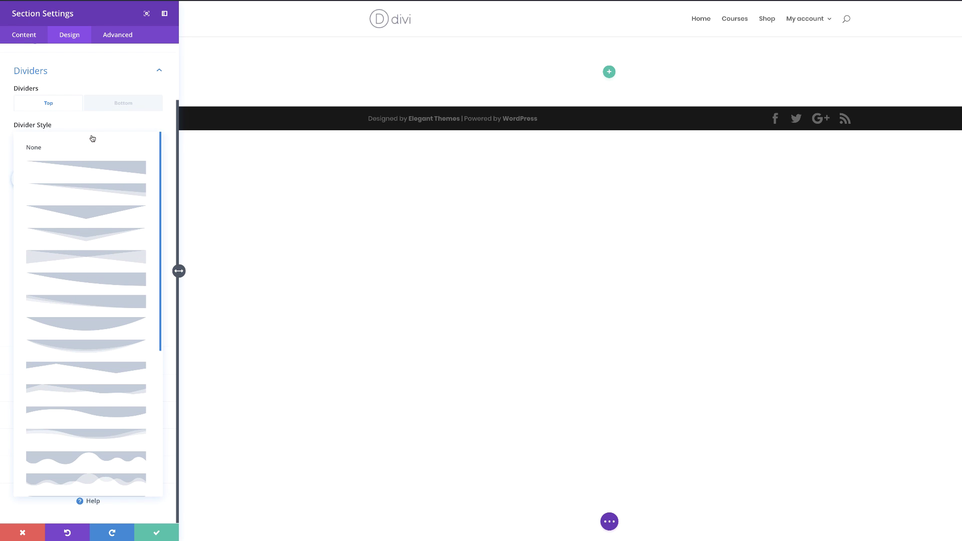
pyautogui.scroll(-2, 118, 301)
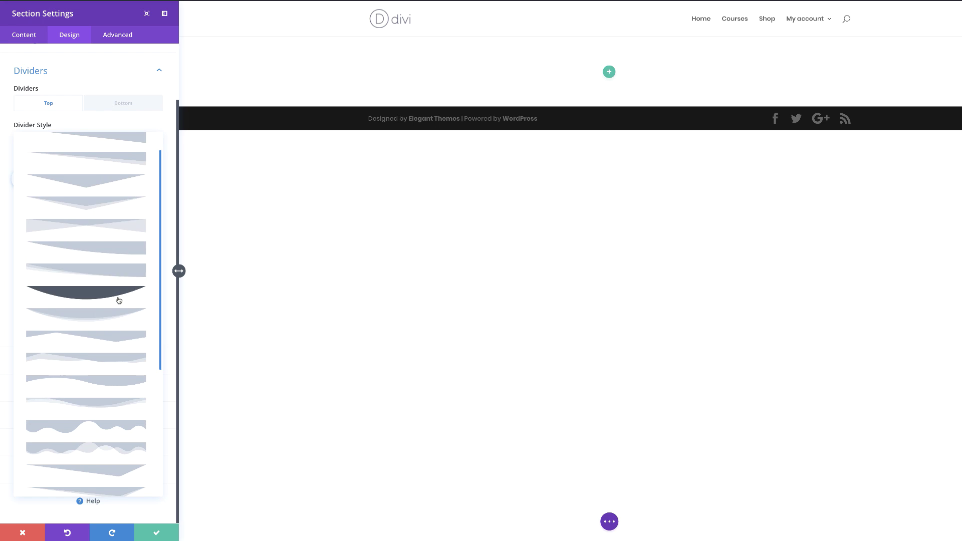
pyautogui.scroll(-5, 119, 300)
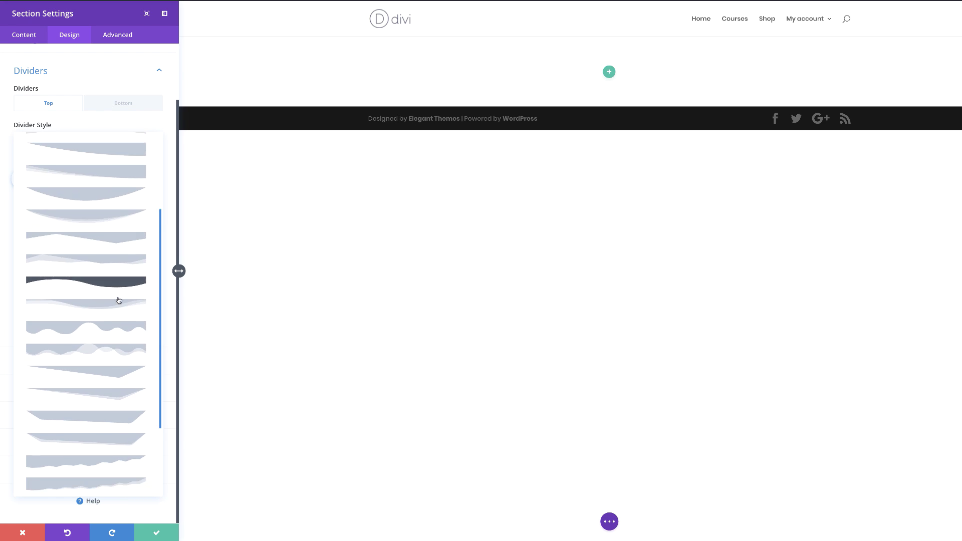
pyautogui.scroll(-1, 119, 301)
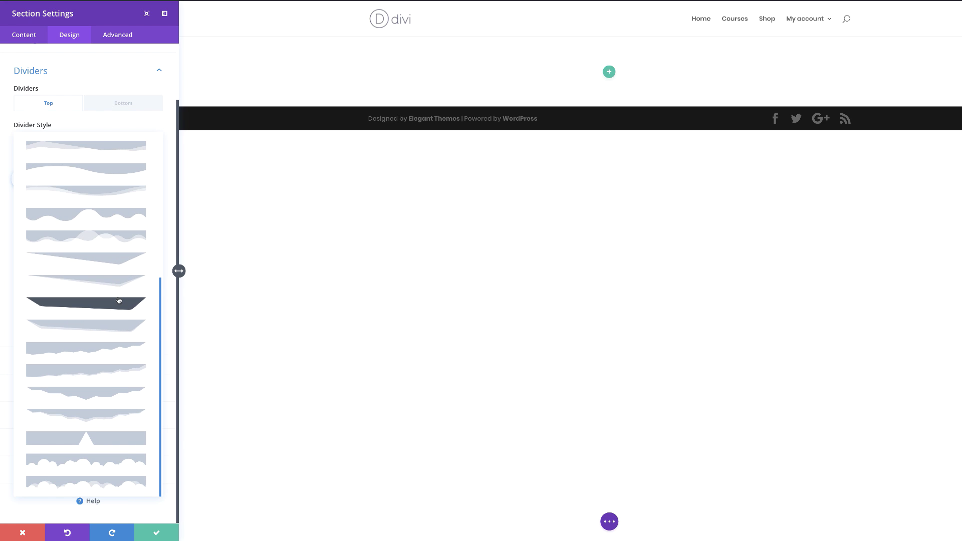
pyautogui.click(118, 173)
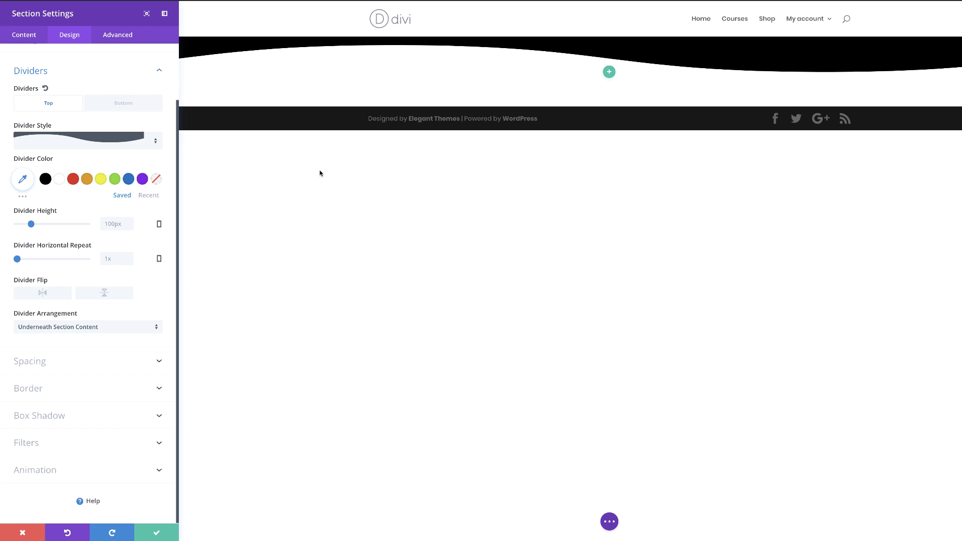
# Step: Flip the section's top divider horizontally, colour it white and set its height to 200px
pyautogui.click(43, 294)
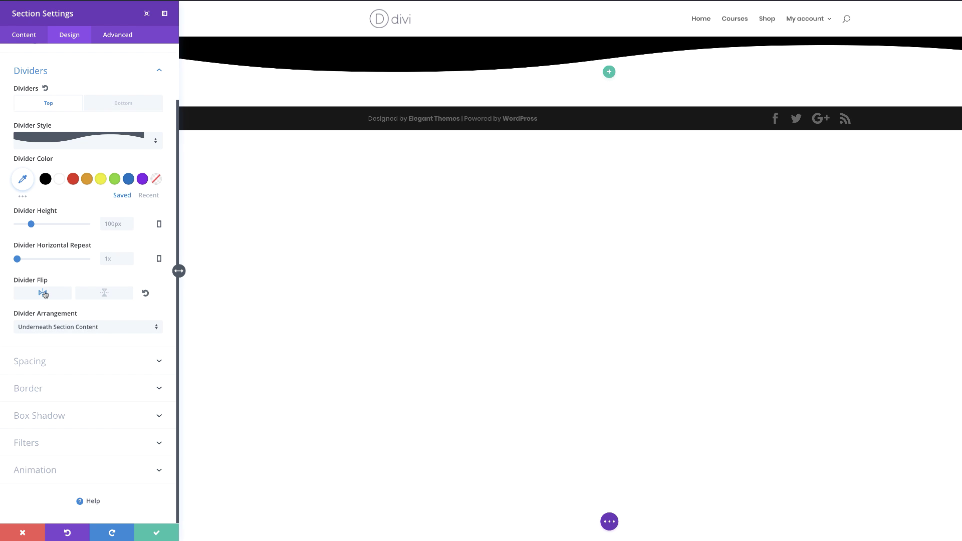
pyautogui.click(60, 179)
pyautogui.click(107, 224)
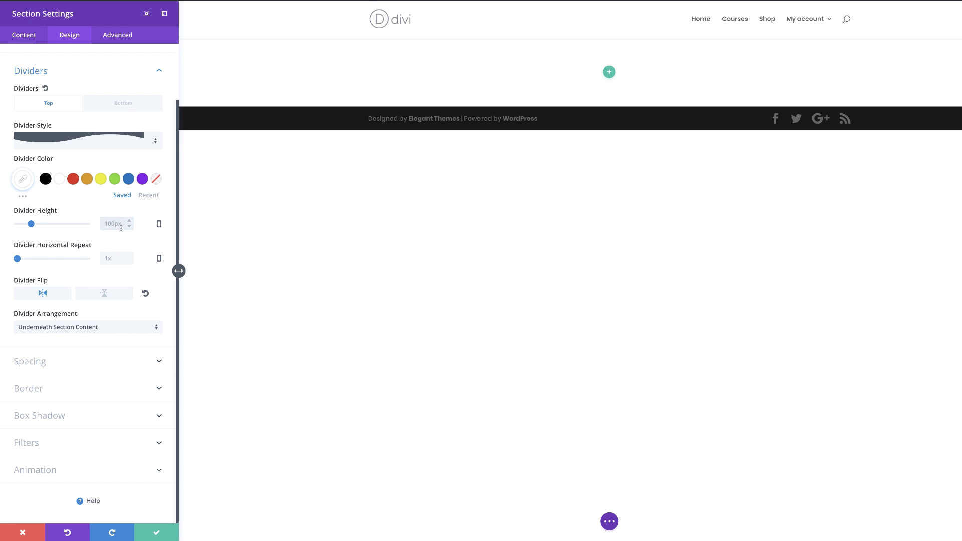
pyautogui.write('200')
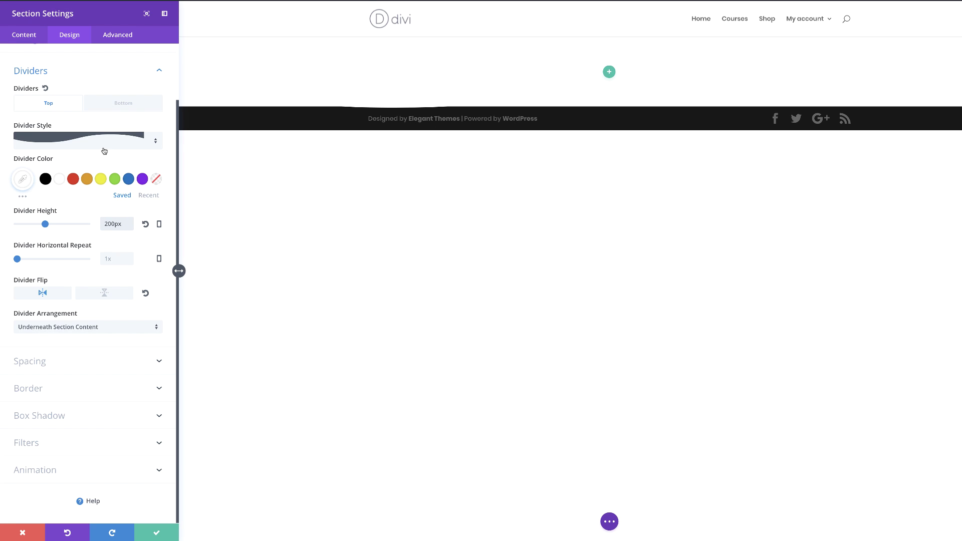
# Step: Give the section's bottom divider the single smooth wave style, a height of 200px and the colour #ffffff
pyautogui.click(125, 104)
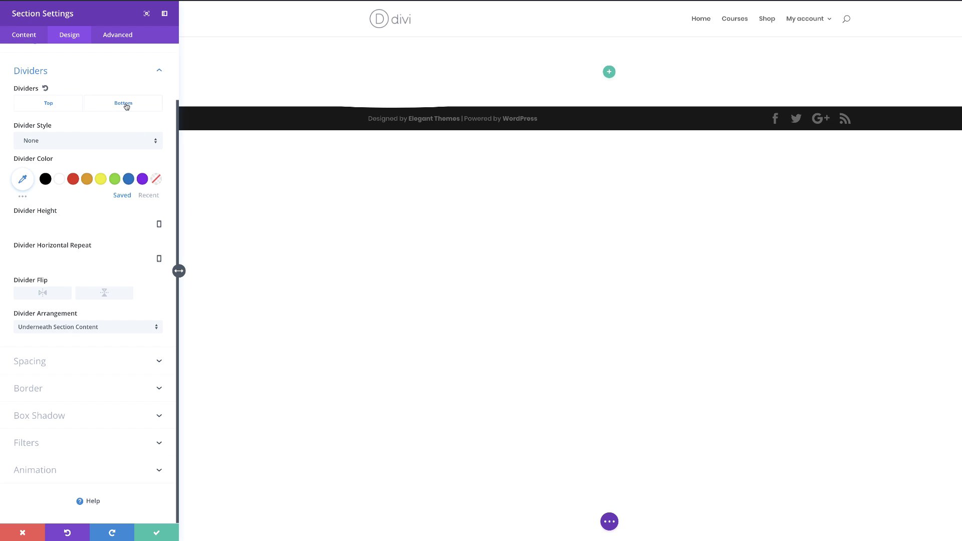
pyautogui.click(88, 141)
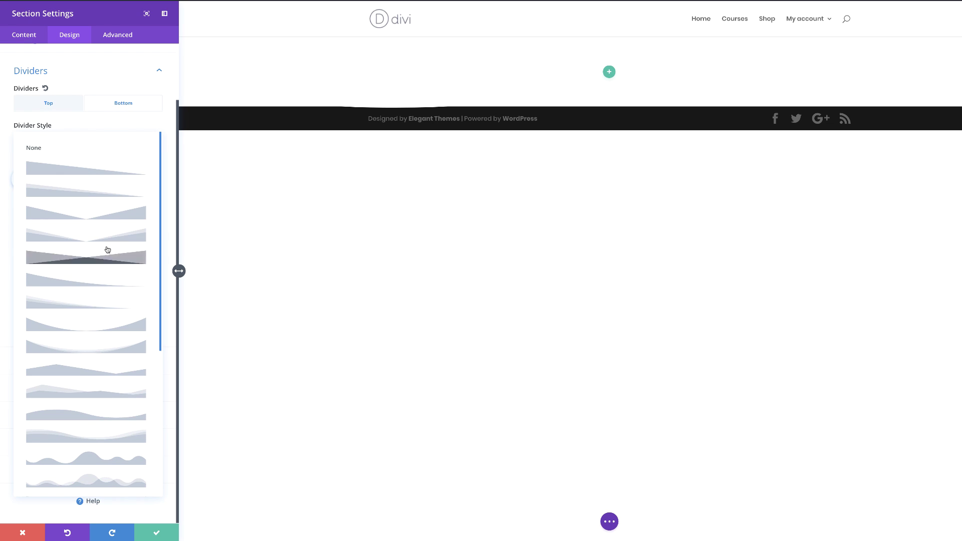
pyautogui.click(83, 415)
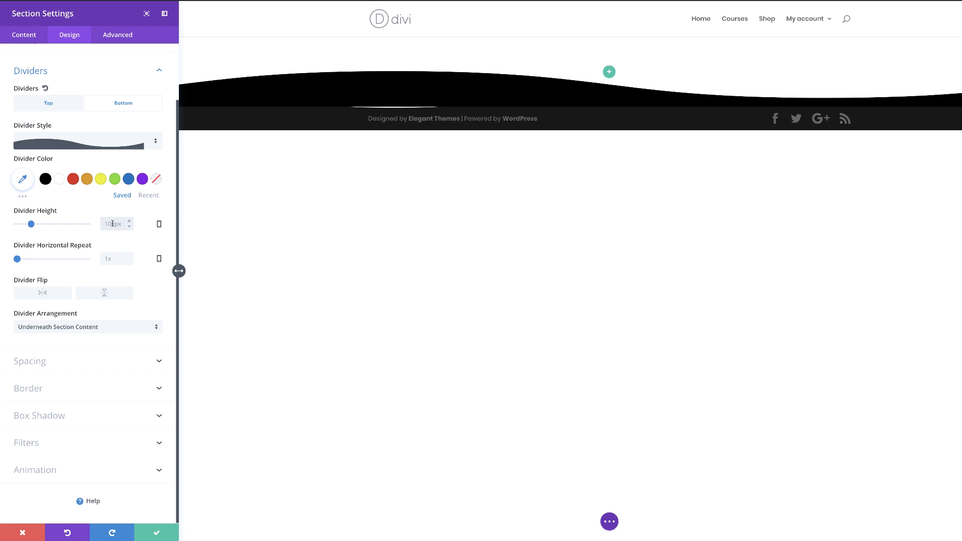
pyautogui.write('200px')
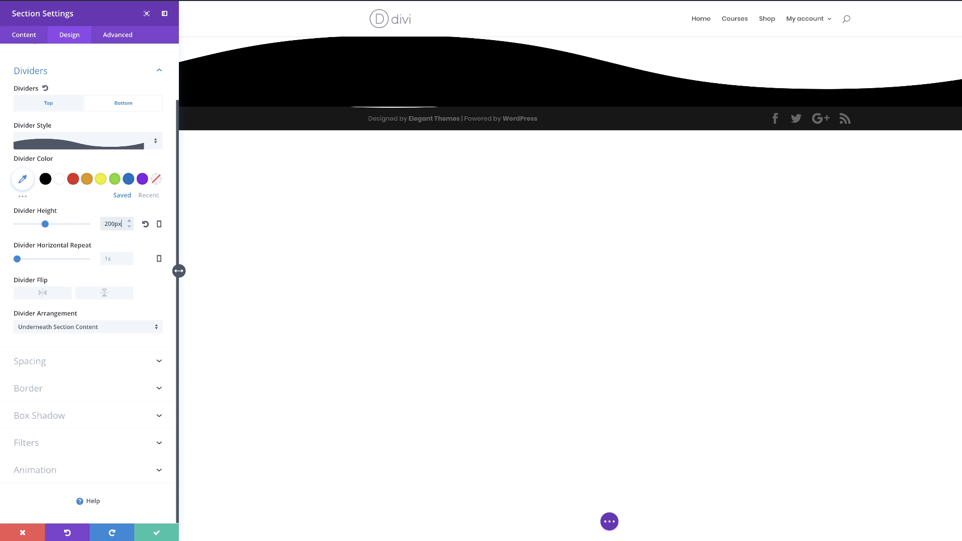
pyautogui.click(63, 191)
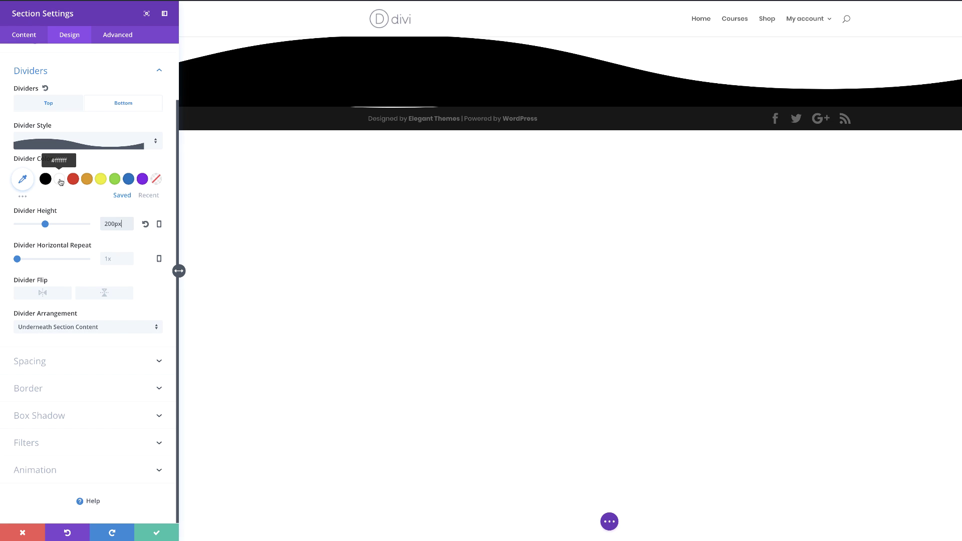
pyautogui.click(60, 180)
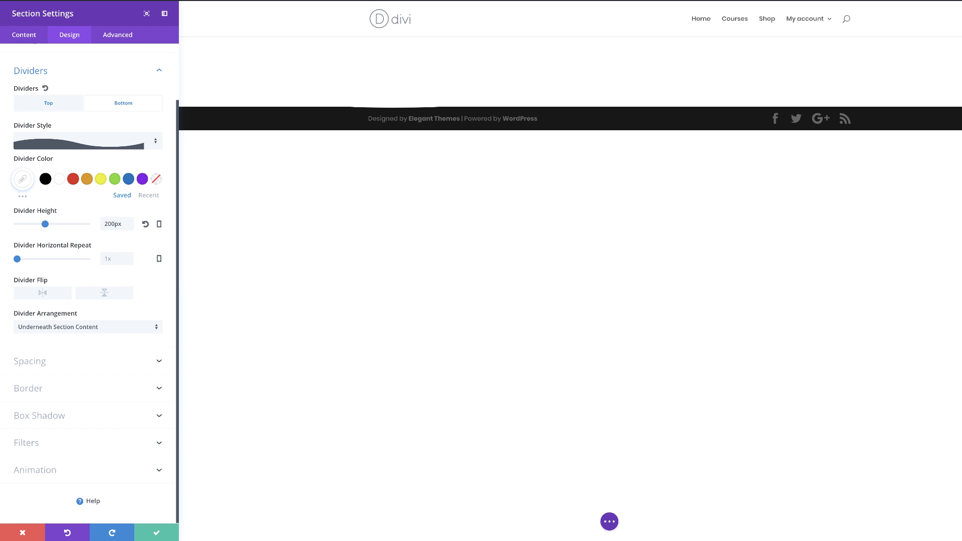
# Step: Set the section's linked top and bottom custom padding to 0px and save the section settings
pyautogui.click(60, 364)
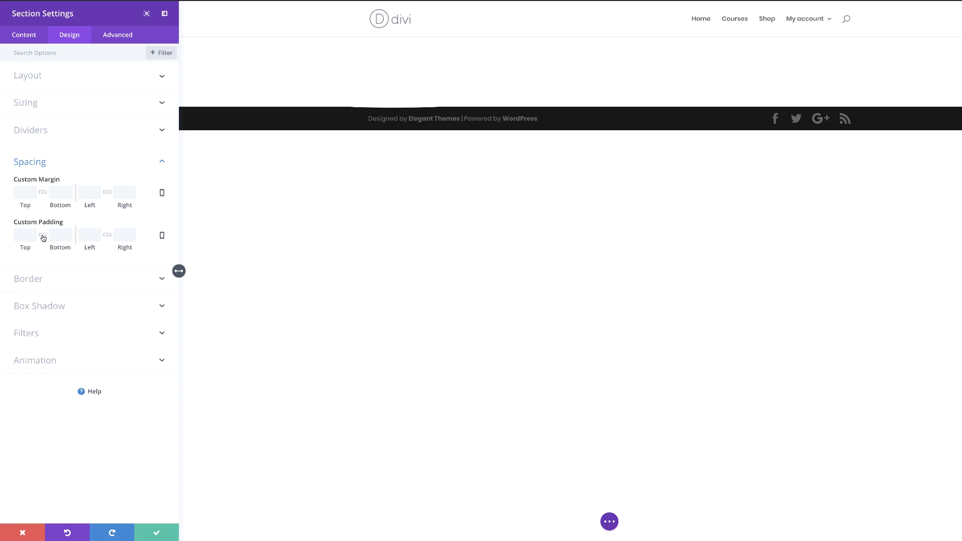
pyautogui.click(45, 236)
pyautogui.click(24, 235)
pyautogui.write('1')
pyautogui.doubleClick(24, 235)
pyautogui.write('0')
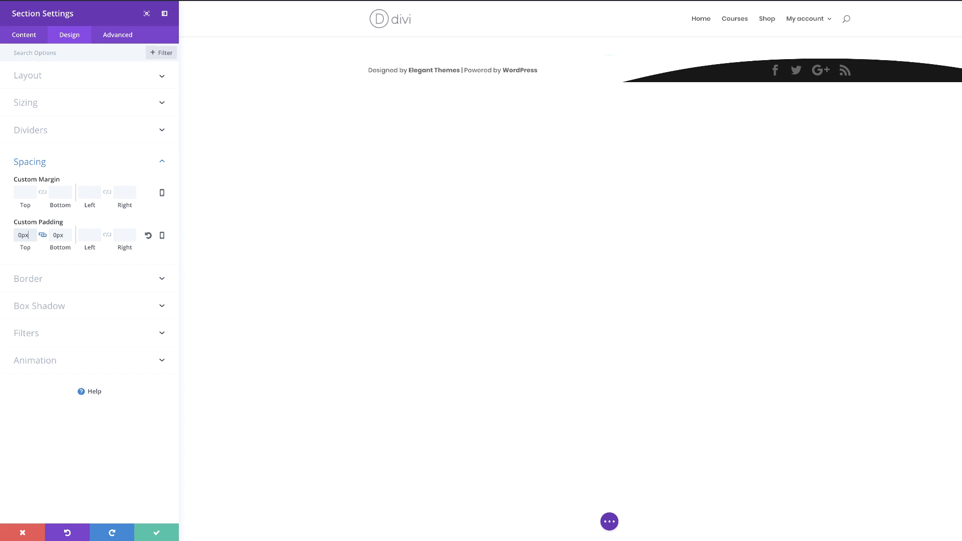
pyautogui.click(158, 534)
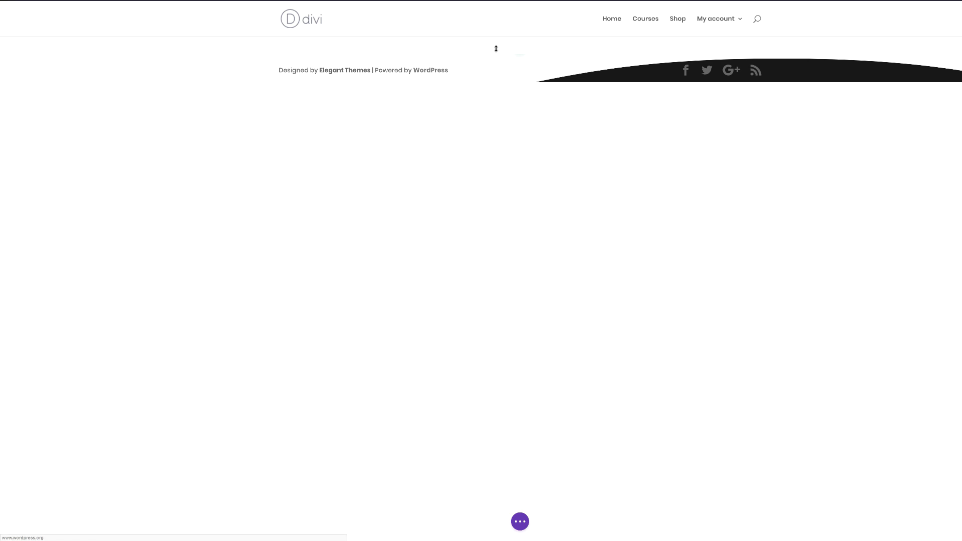
# Step: Switch to wireframe view and insert a row with a two-thirds and a one-third column into the section
pyautogui.moveTo(517, 51)
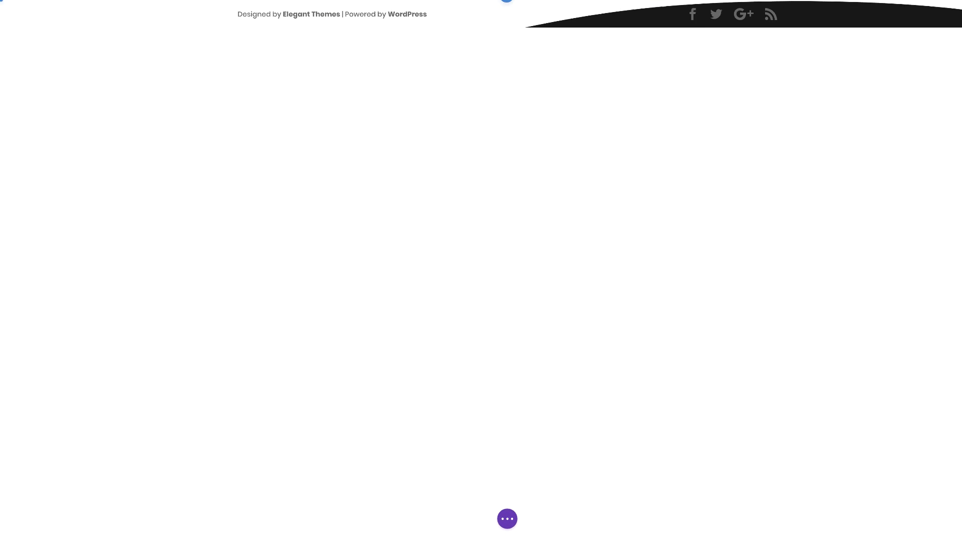
pyautogui.click(481, 515)
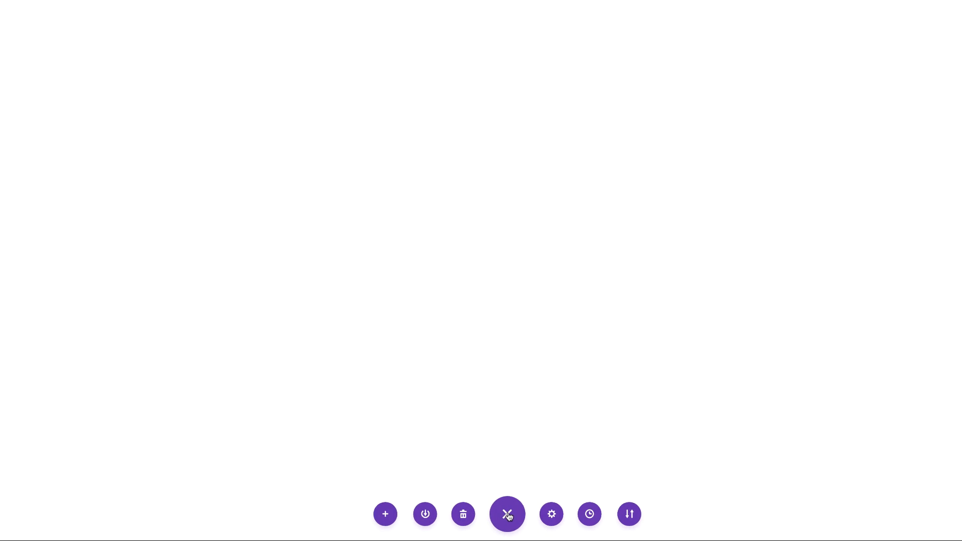
pyautogui.click(41, 517)
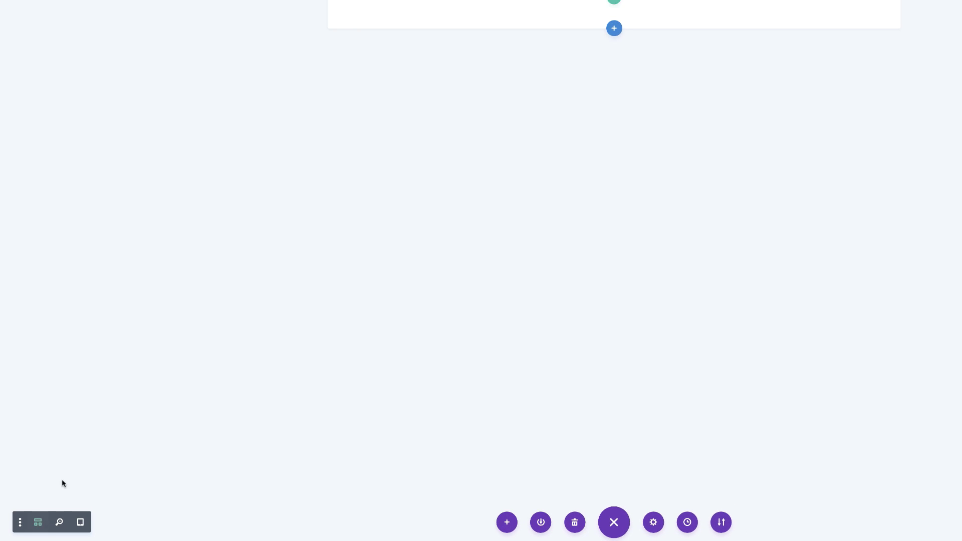
pyautogui.click(490, 123)
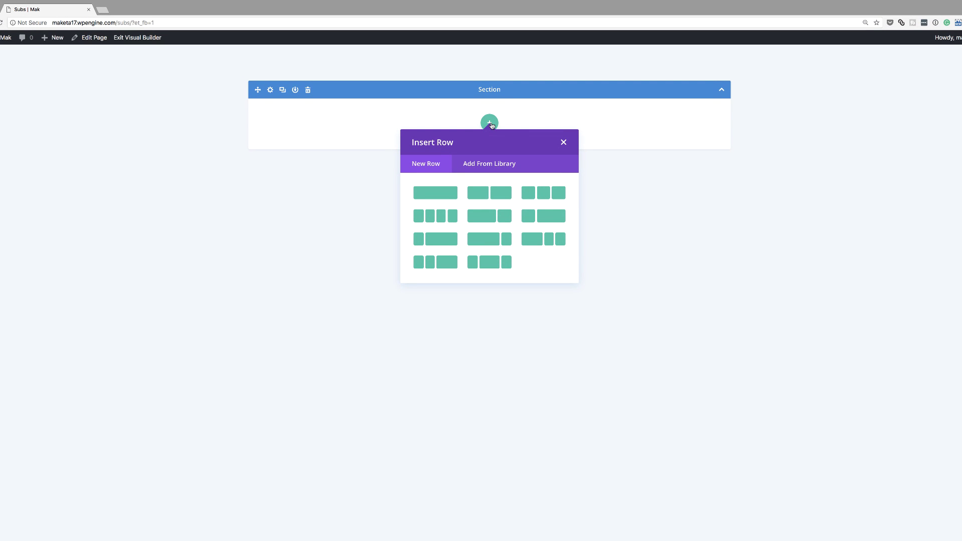
pyautogui.click(485, 219)
pyautogui.press('Escape')
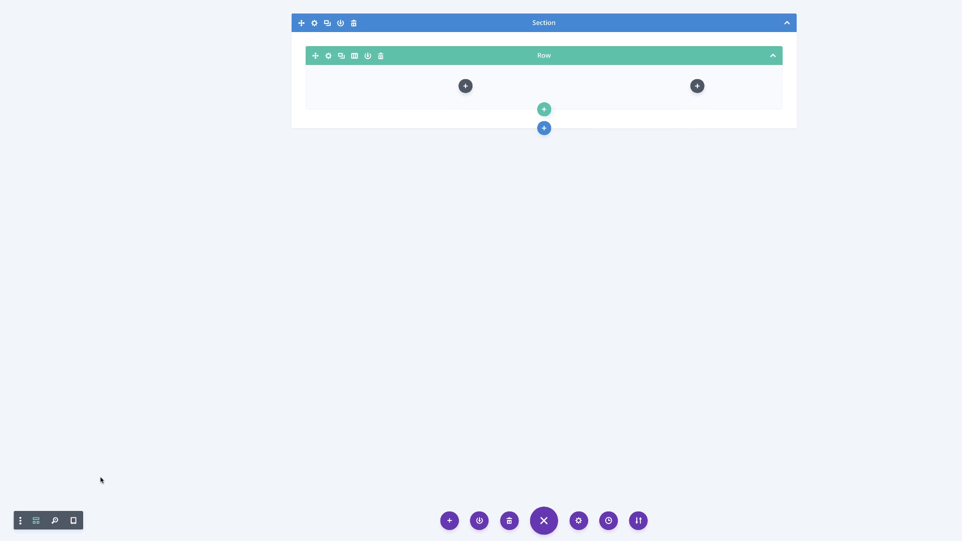
# Step: Leave the wireframe view and add a gradient background to the new row in its settings
pyautogui.click(54, 520)
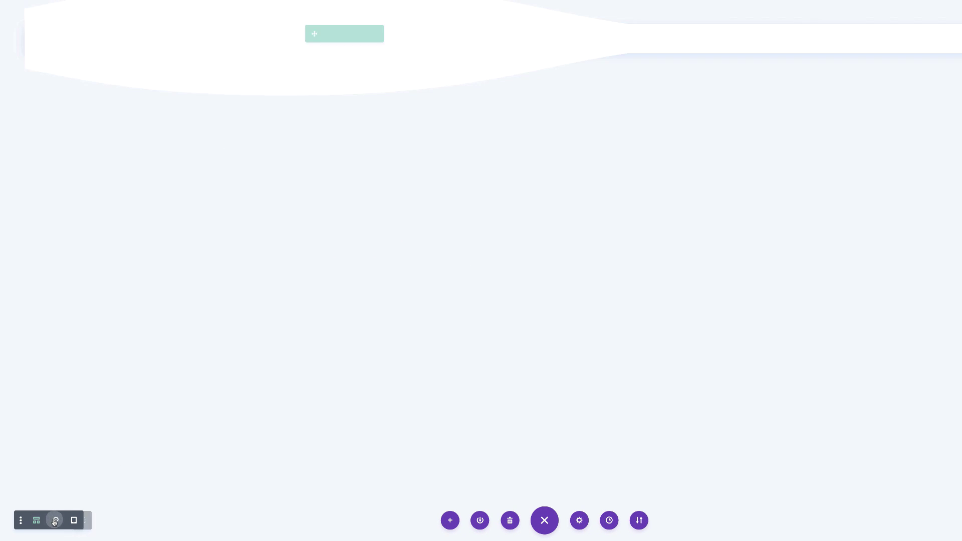
pyautogui.click(56, 521)
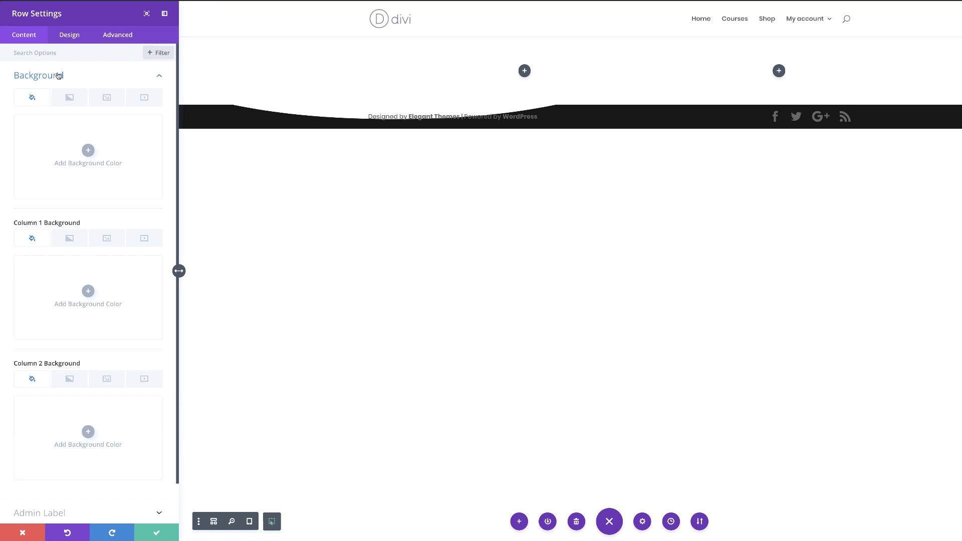
pyautogui.click(70, 98)
pyautogui.click(87, 150)
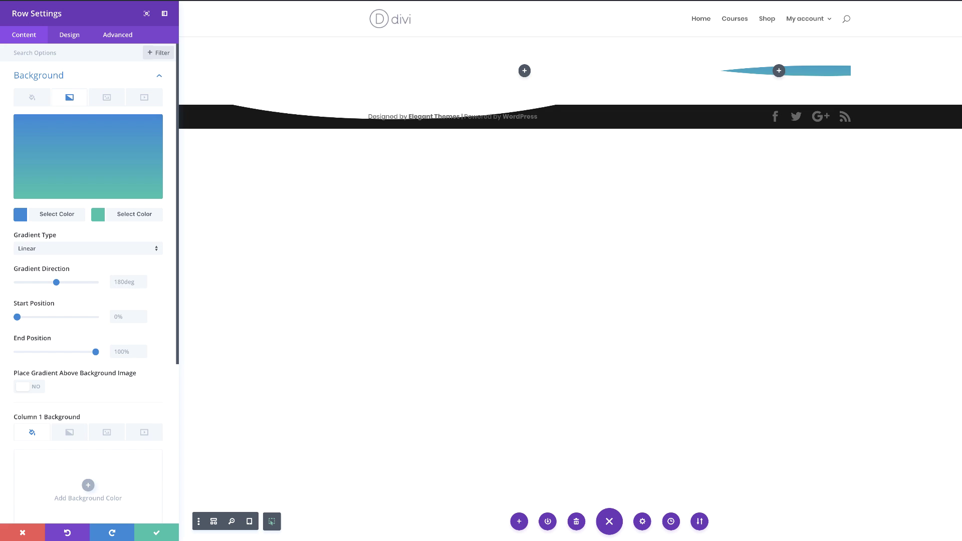
# Step: Set the row gradient's first colour to rgba(79,35,255,0.88) and its second colour to #e09900
pyautogui.click(21, 215)
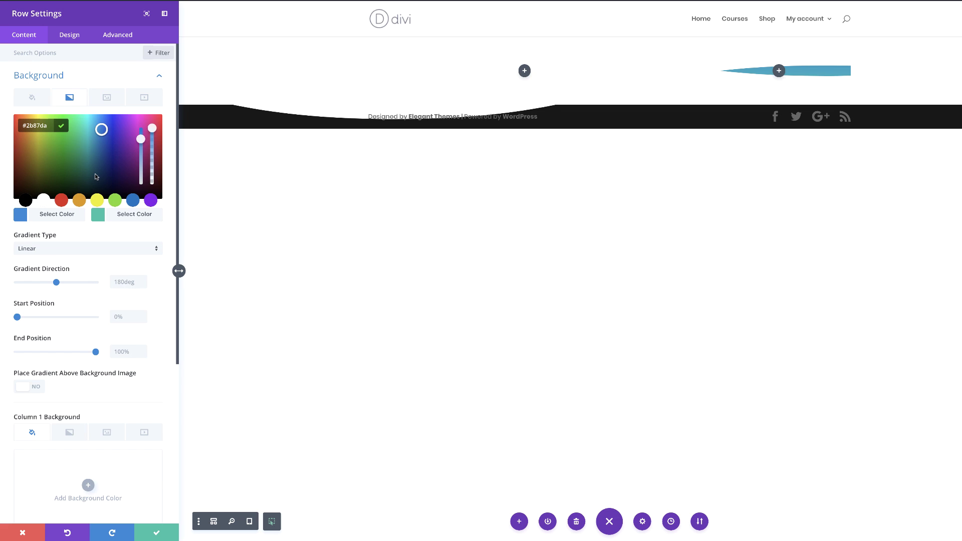
pyautogui.moveTo(154, 129); pyautogui.dragTo(155, 140)
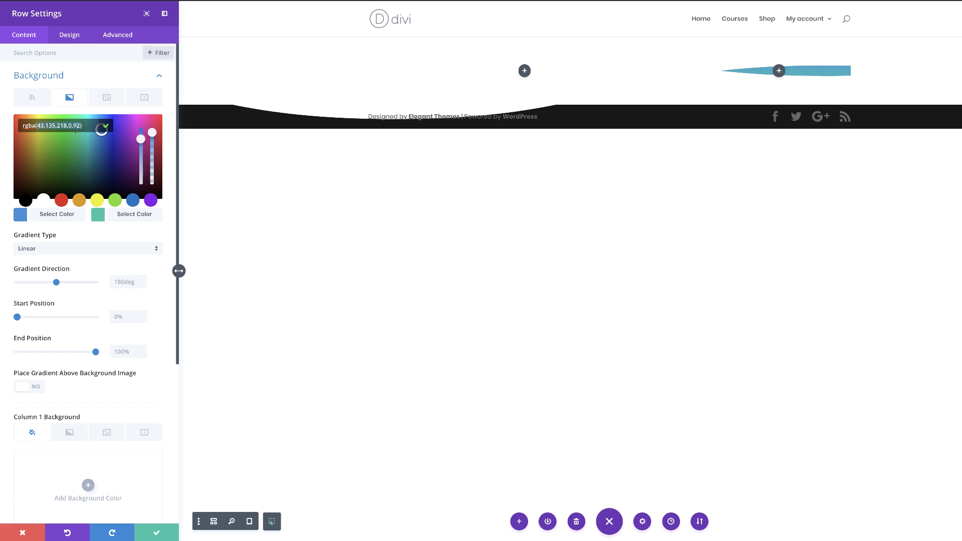
pyautogui.hotkey('ctrl', 'a')
pyautogui.write('rgba(79,35,255,0.88)')
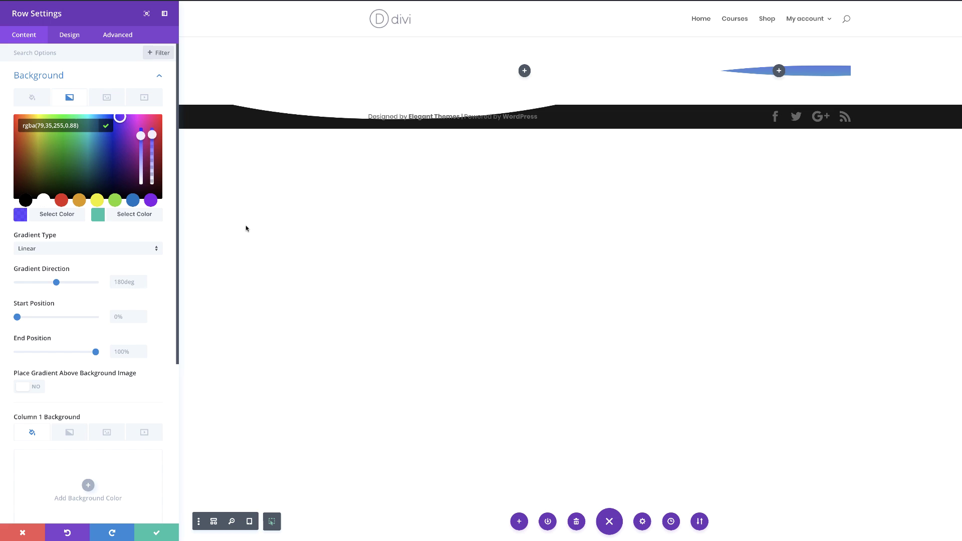
pyautogui.click(98, 217)
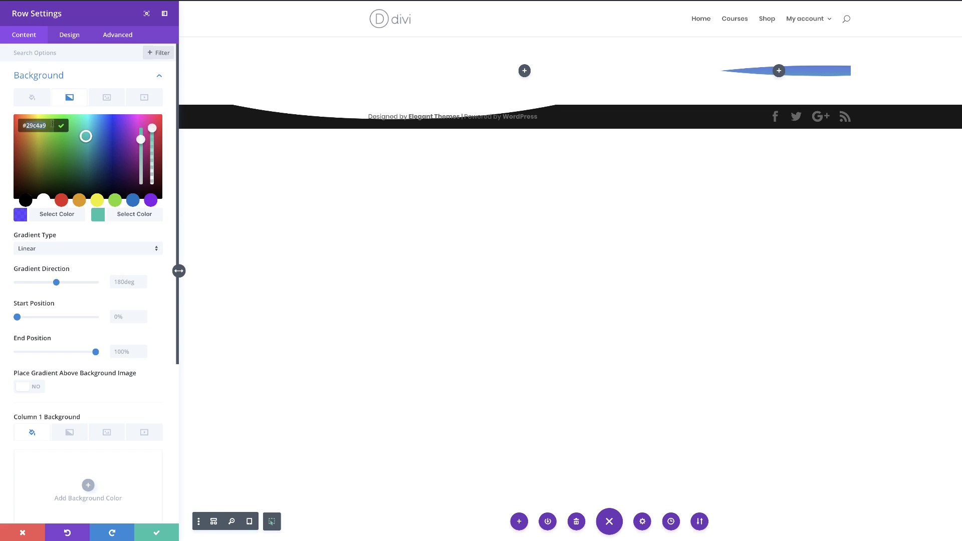
pyautogui.write('#e09900')
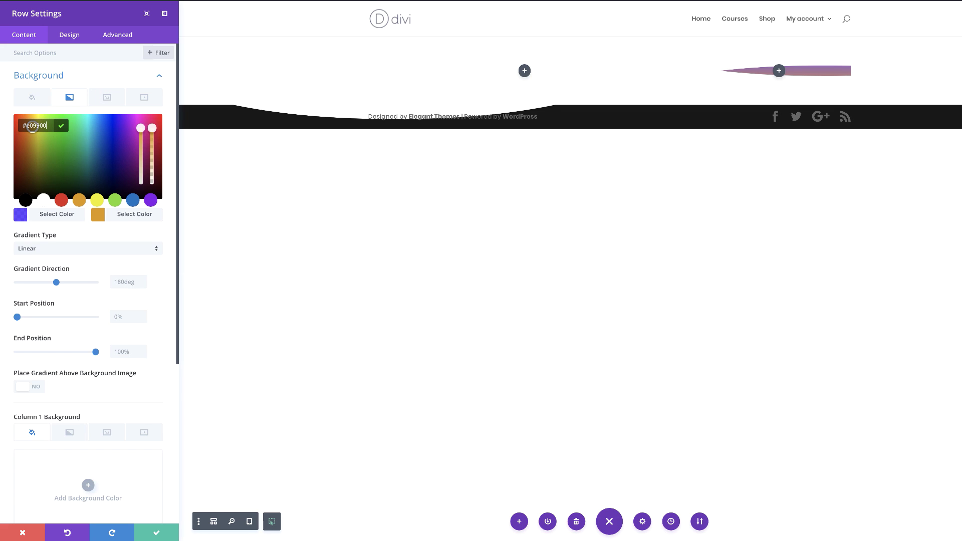
# Step: Set the row's gradient direction to 123deg and enable placing the gradient above the background image
pyautogui.click(119, 282)
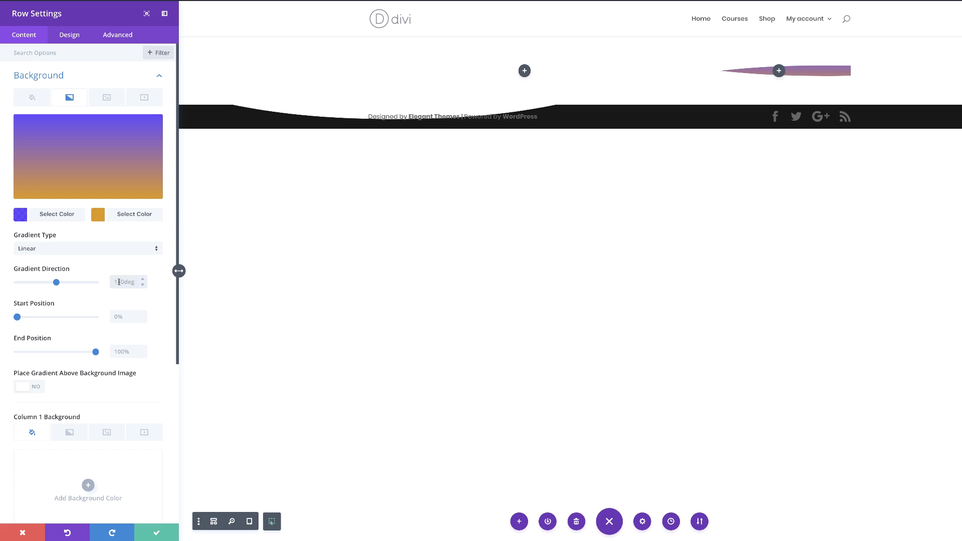
pyautogui.write('123')
pyautogui.press('Return')
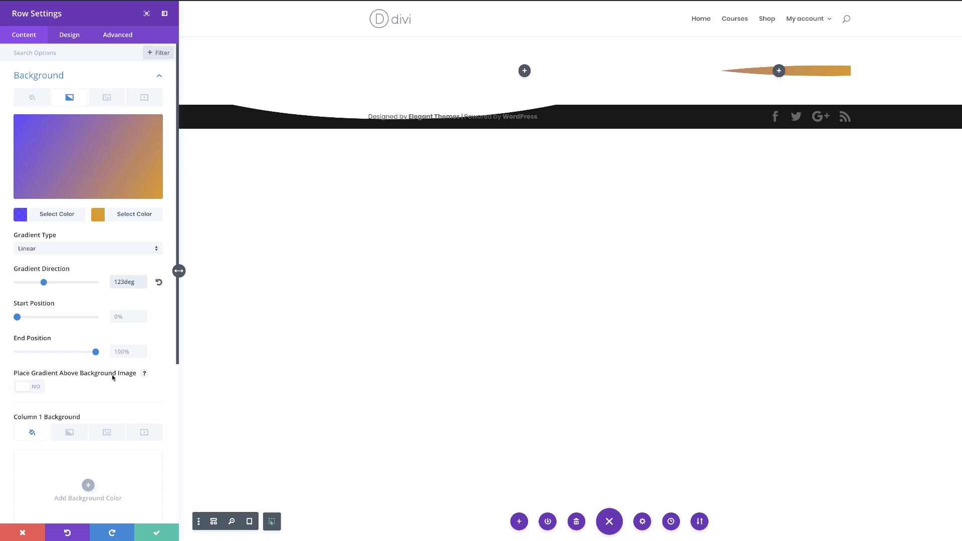
pyautogui.click(37, 387)
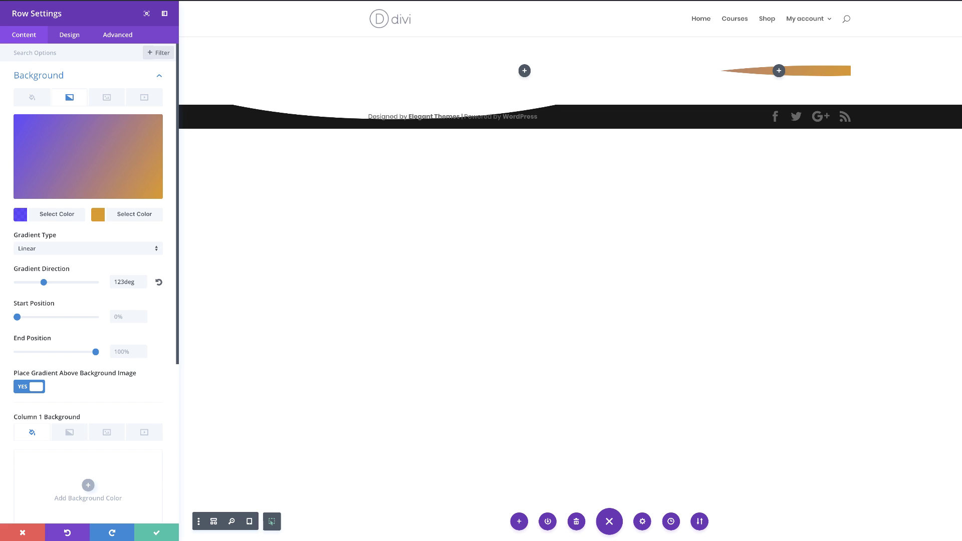
# Step: Add the photo of the woman lying in the grass from the media library as the row's background image
pyautogui.click(107, 98)
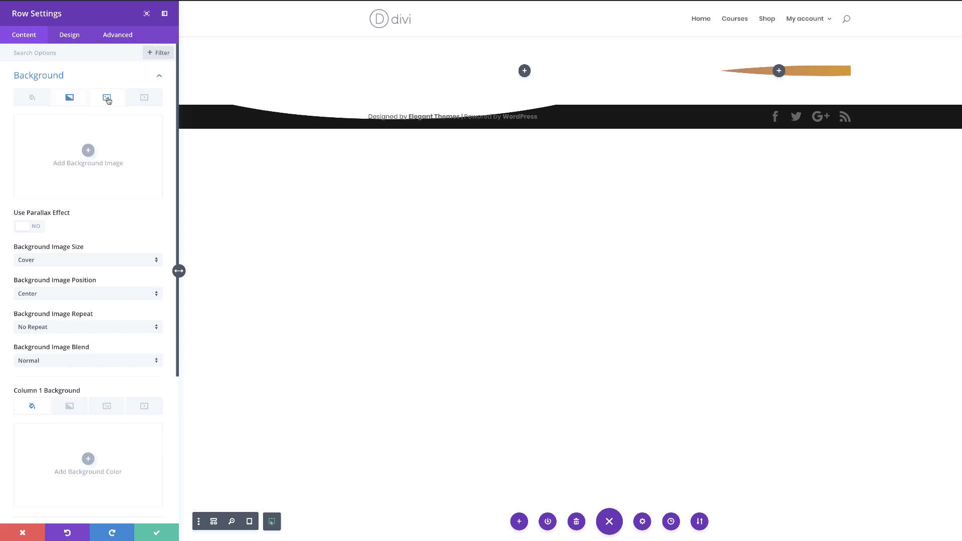
pyautogui.click(88, 151)
pyautogui.click(184, 31)
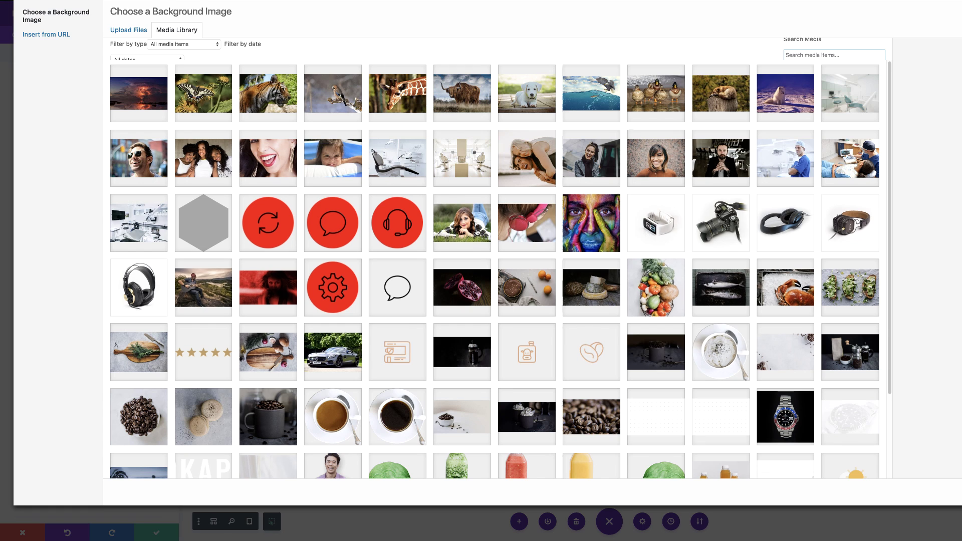
pyautogui.click(462, 223)
pyautogui.press('Escape')
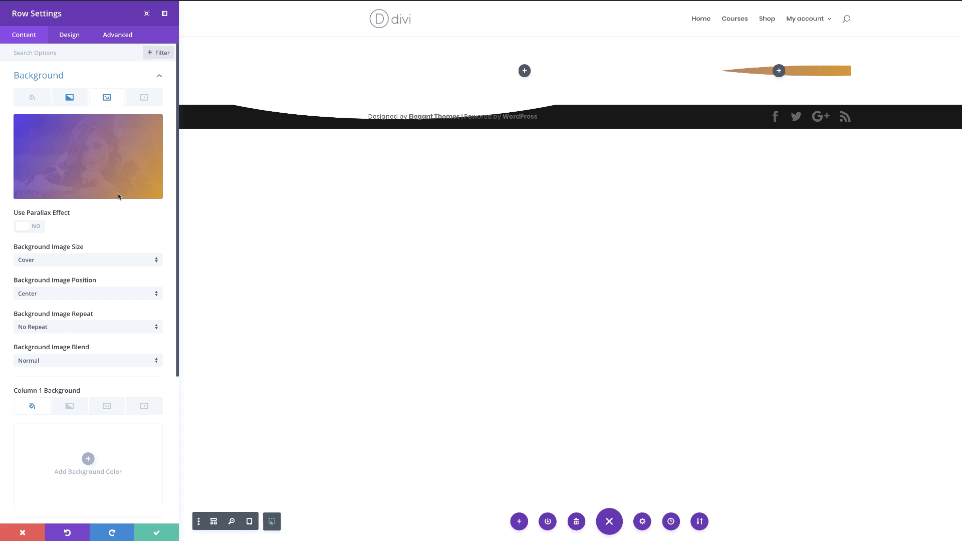
# Step: Give column 2 the background colour rgba(255,255,255,0.87)
pyautogui.scroll(-3, 115, 349)
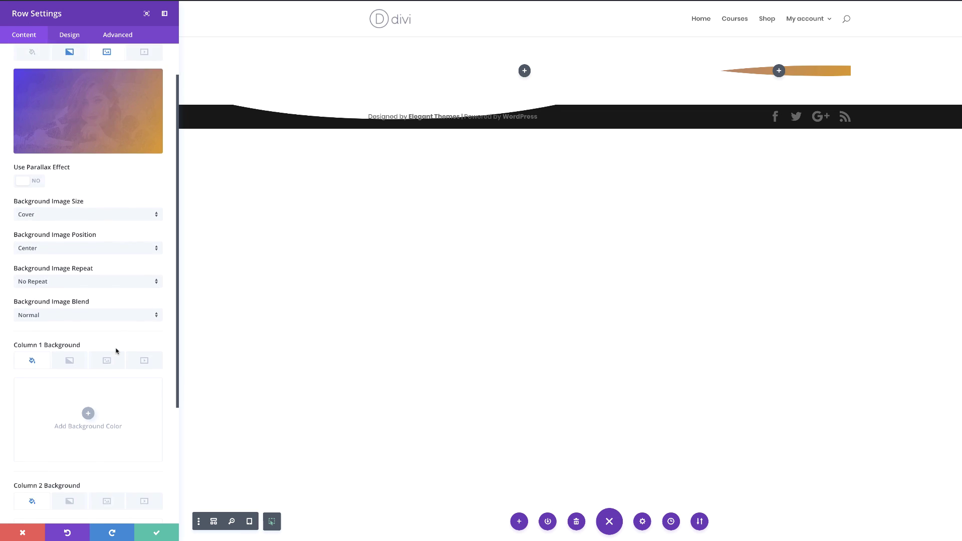
pyautogui.scroll(-2, 116, 350)
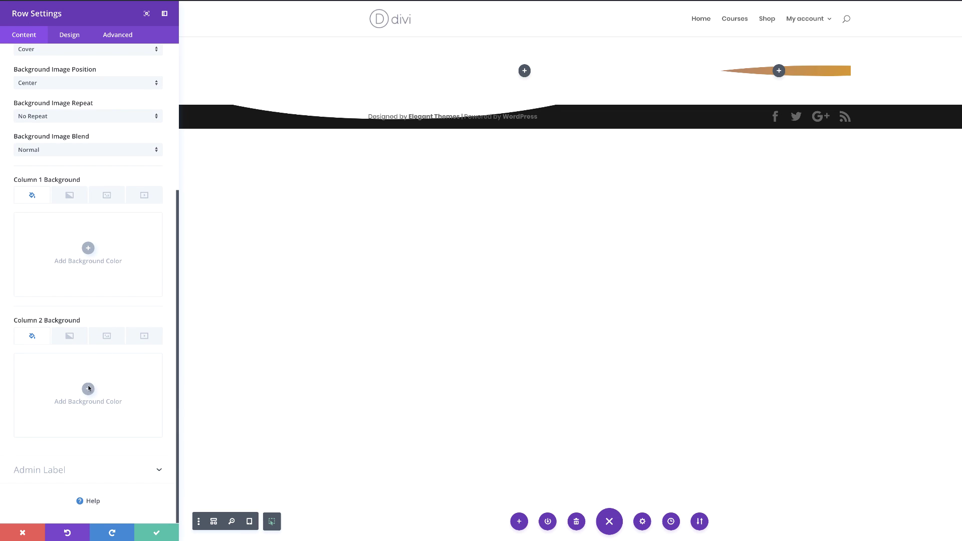
pyautogui.click(88, 389)
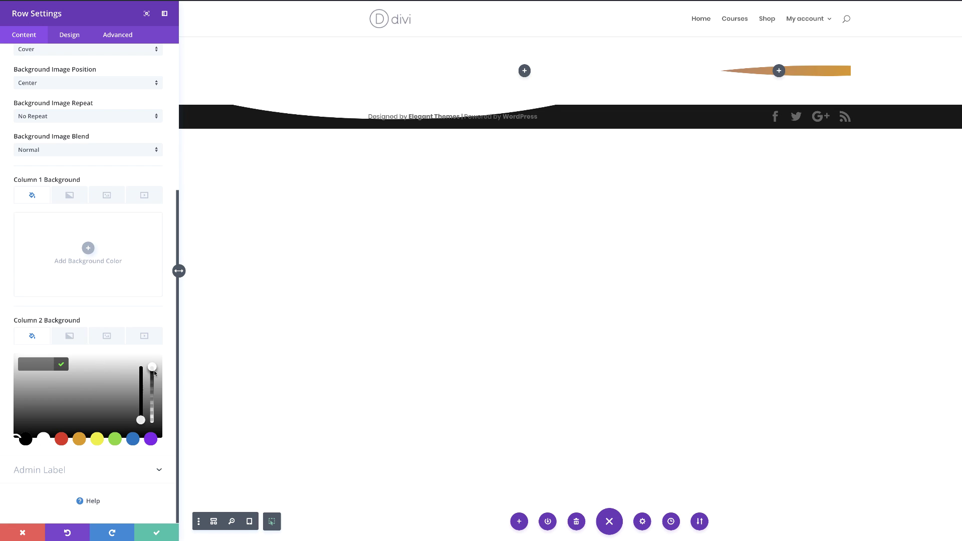
pyautogui.moveTo(152, 368); pyautogui.dragTo(154, 379)
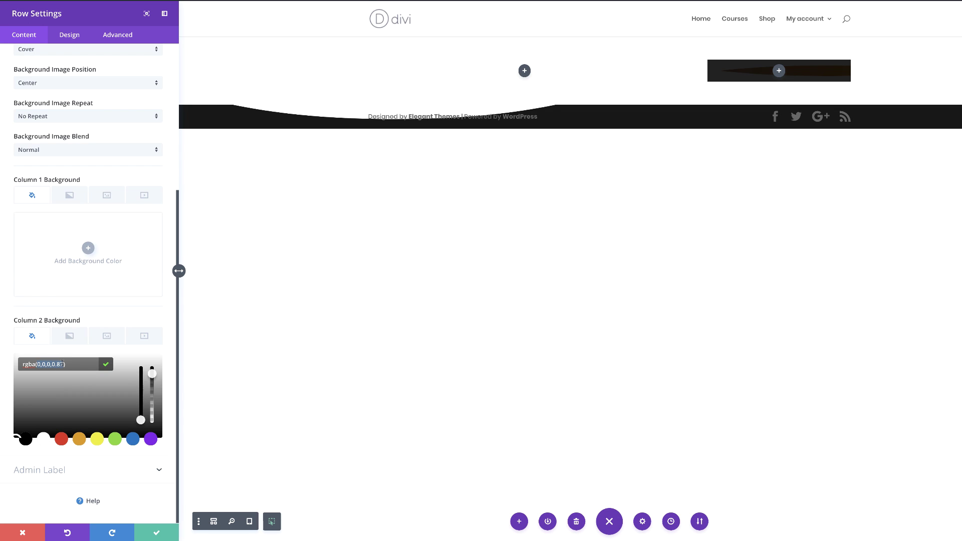
pyautogui.moveTo(59, 385); pyautogui.dragTo(16, 356)
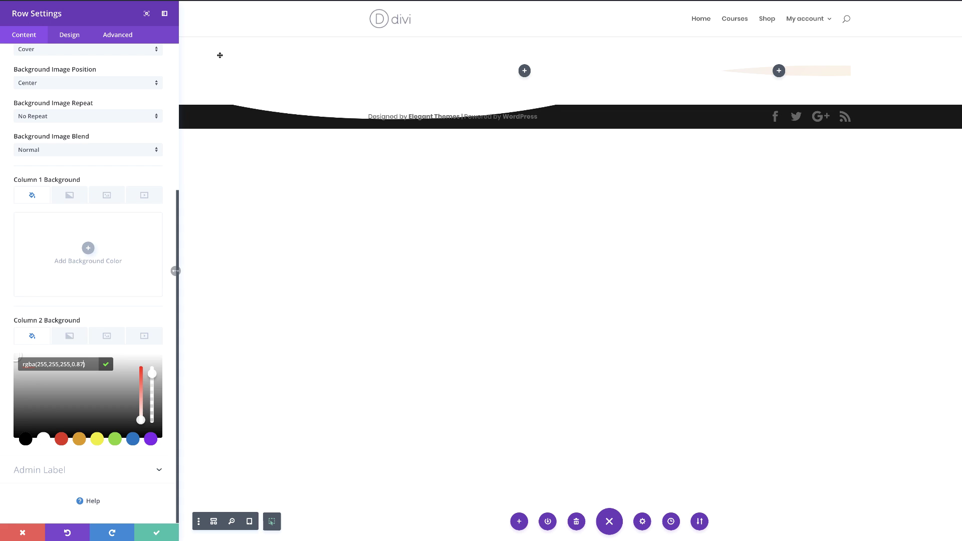
# Step: Make the row fullwidth, use a custom gutter width of 1 and equalize the column heights
pyautogui.click(68, 36)
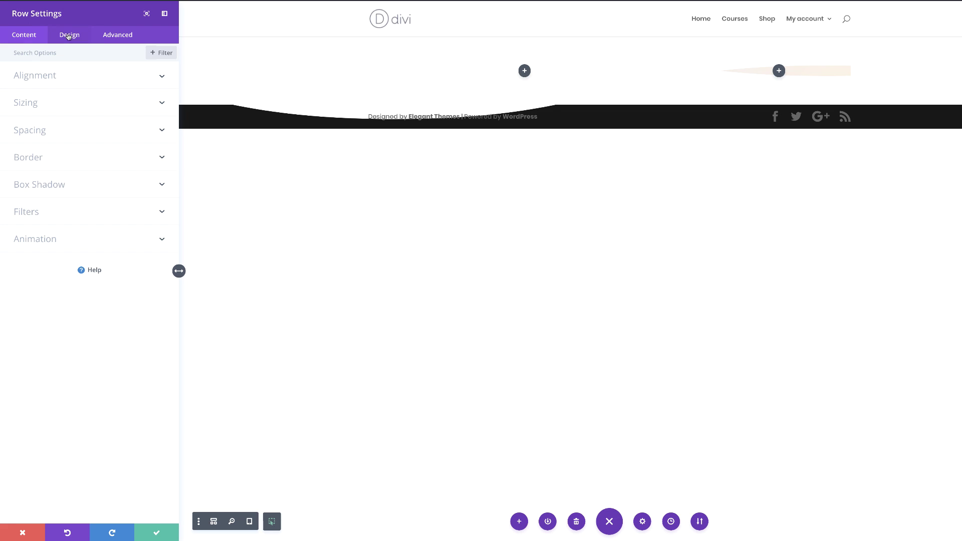
pyautogui.click(34, 104)
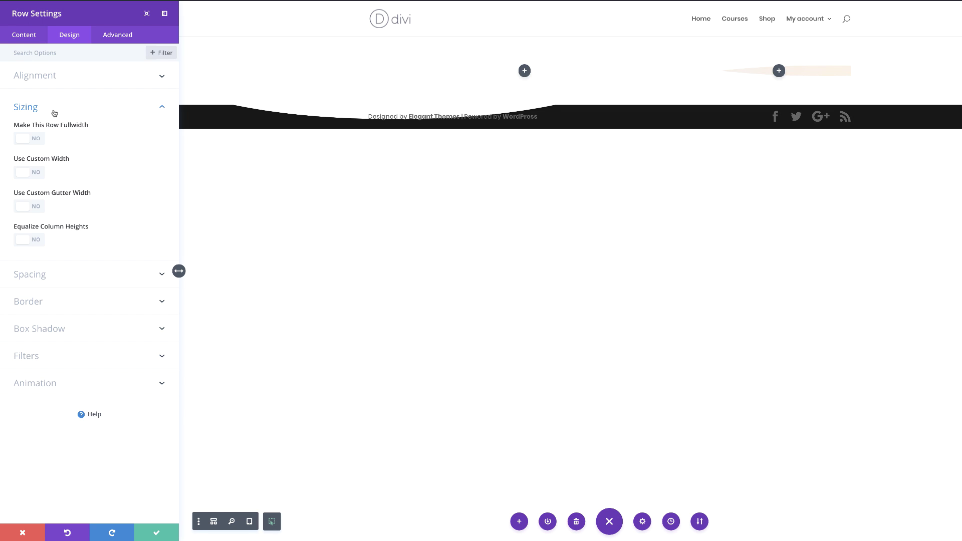
pyautogui.click(38, 141)
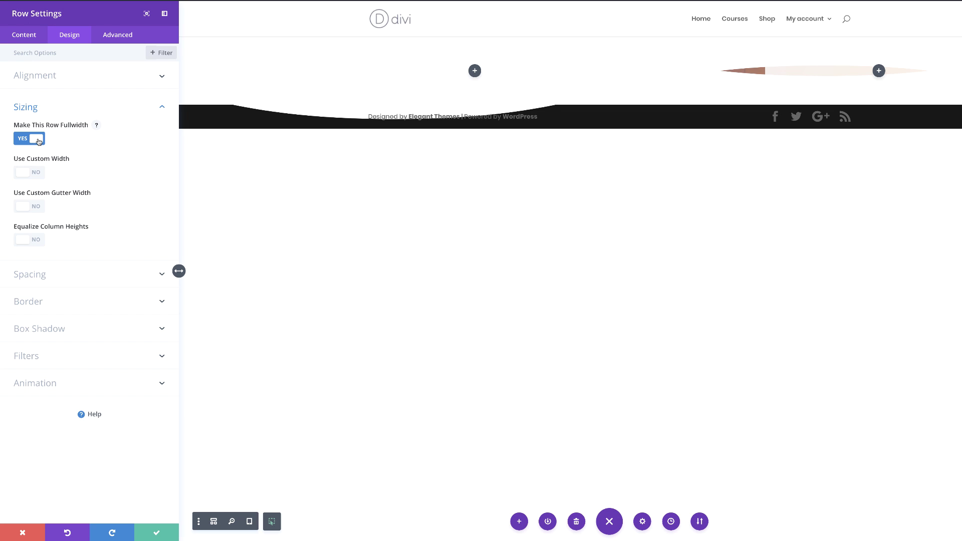
pyautogui.click(38, 207)
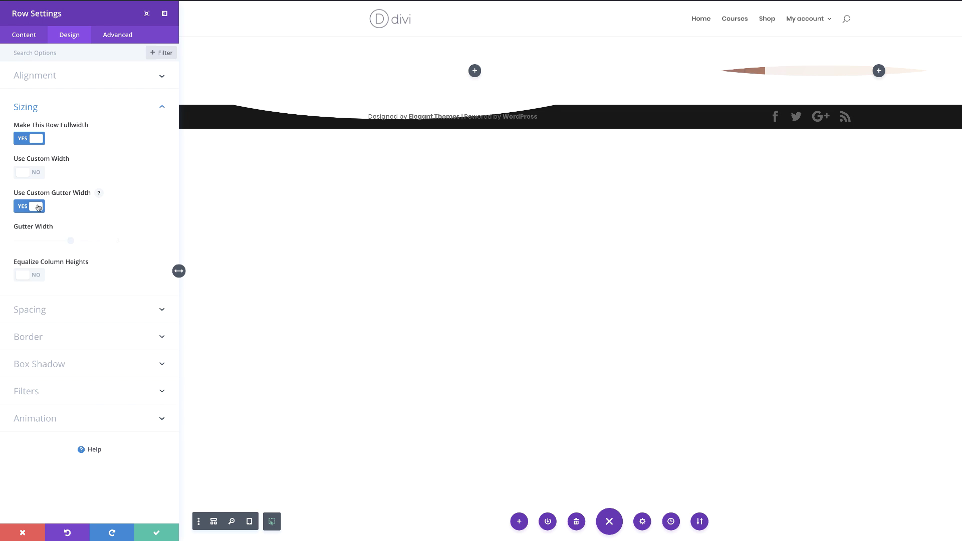
pyautogui.moveTo(70, 243); pyautogui.dragTo(16, 243)
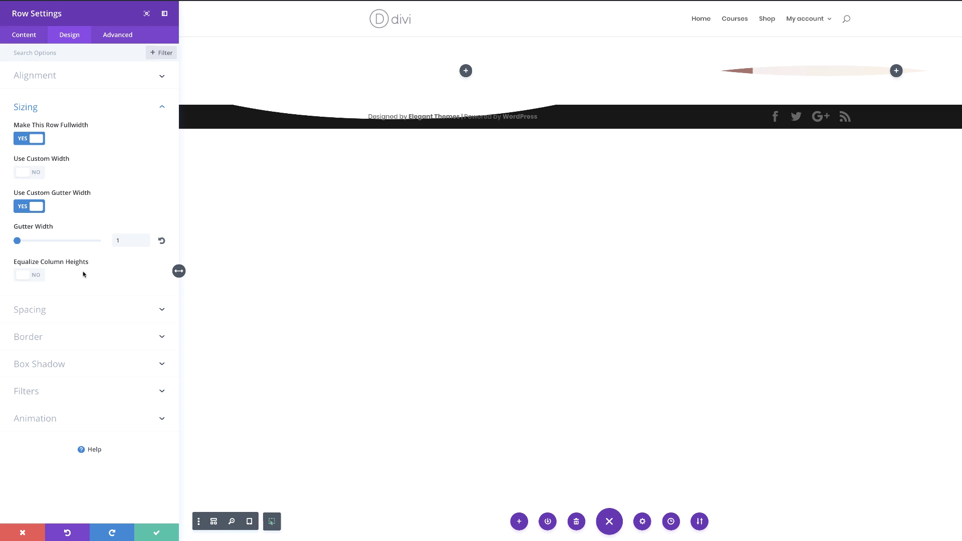
pyautogui.click(39, 277)
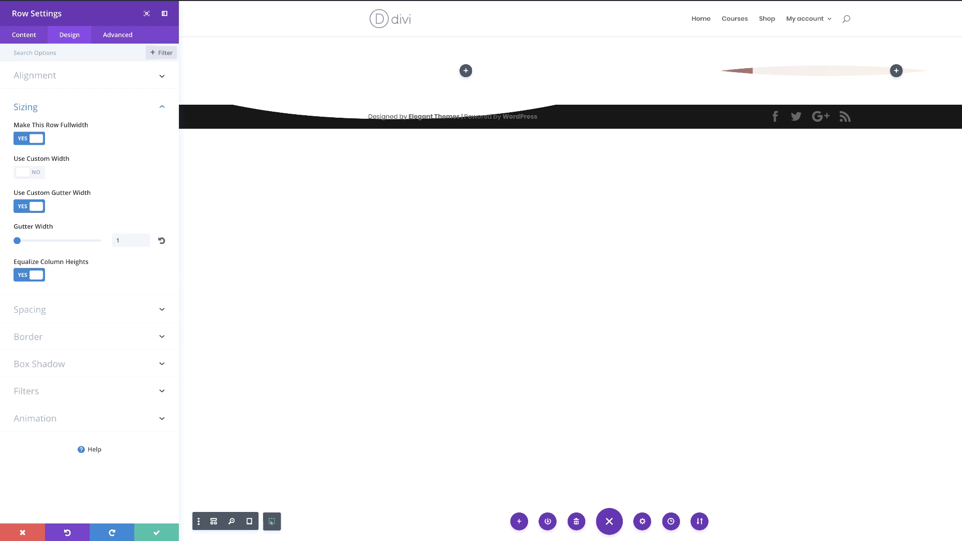
# Step: Set the row's linked top and bottom padding to 0px and column 1's padding to 200px top and 100px bottom
pyautogui.click(44, 309)
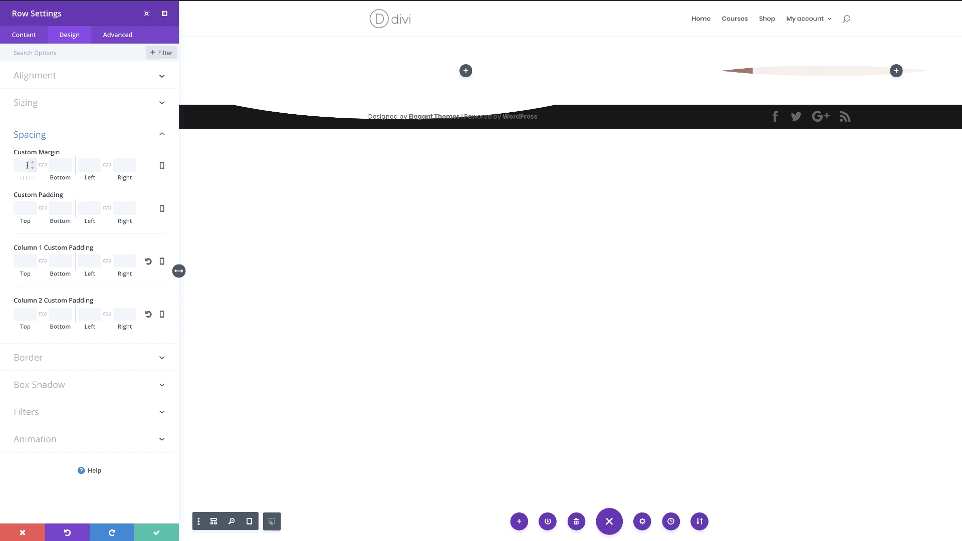
pyautogui.click(43, 209)
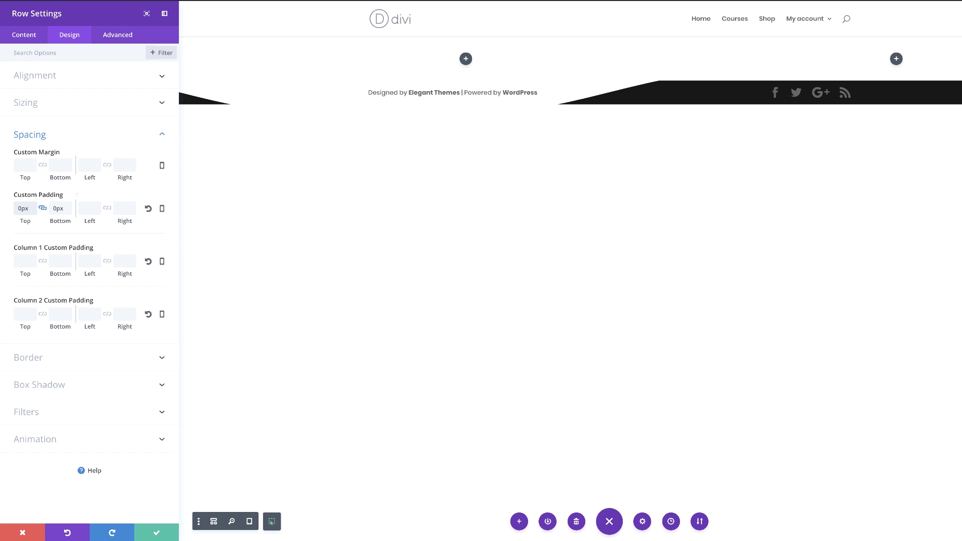
pyautogui.click(23, 261)
pyautogui.write('200px')
pyautogui.click(55, 262)
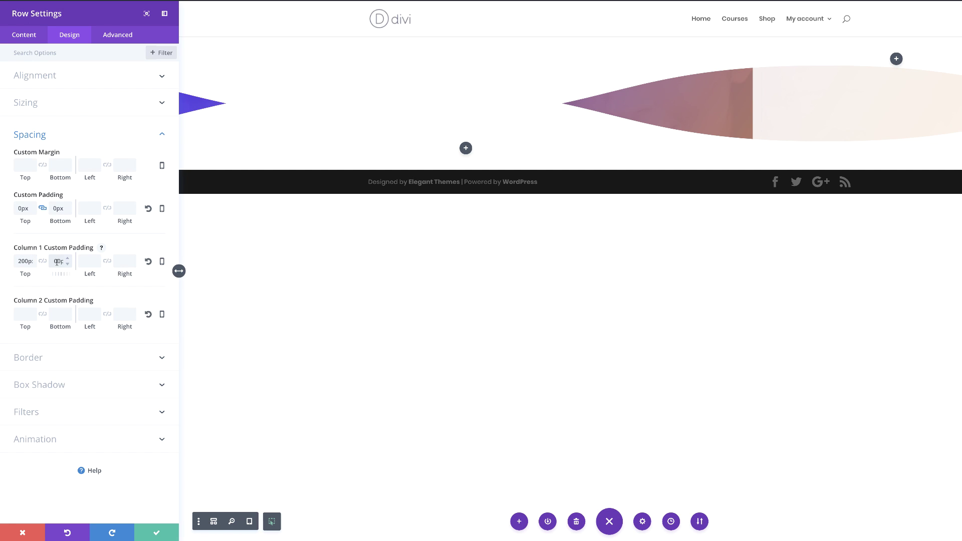
pyautogui.write('100px')
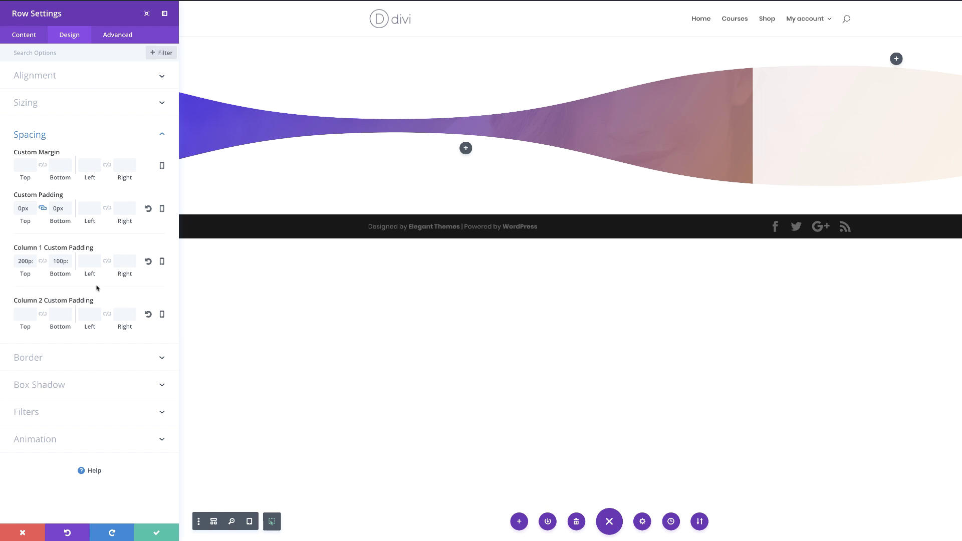
# Step: Set column 2's top padding to 300px and, for tablet, its bottom padding to 100px
pyautogui.click(24, 316)
pyautogui.write('300px')
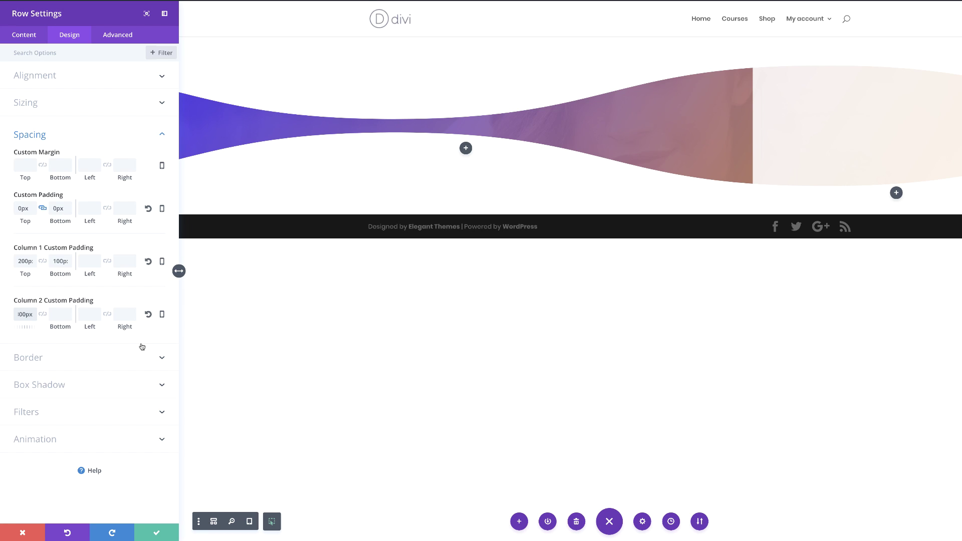
pyautogui.click(162, 316)
pyautogui.click(83, 323)
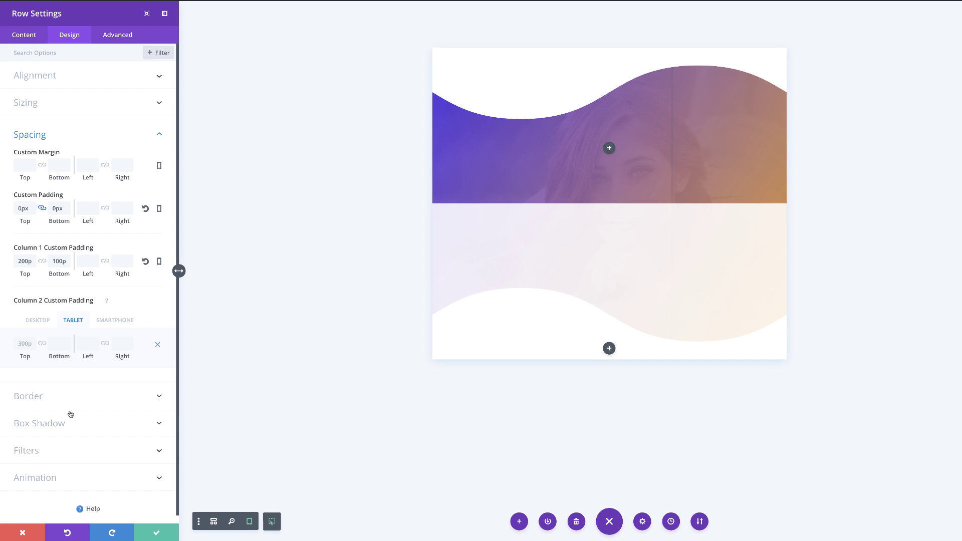
pyautogui.click(59, 344)
pyautogui.write('100px')
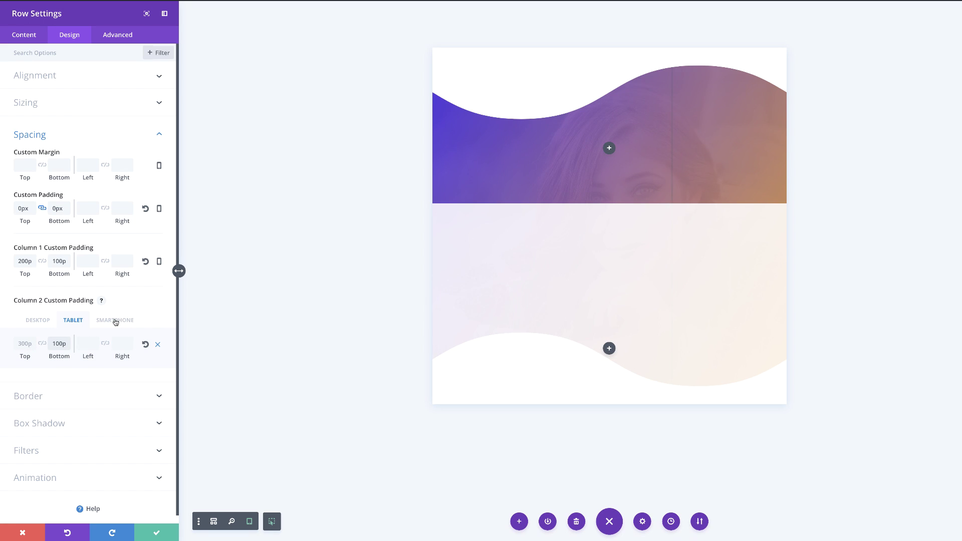
pyautogui.click(116, 320)
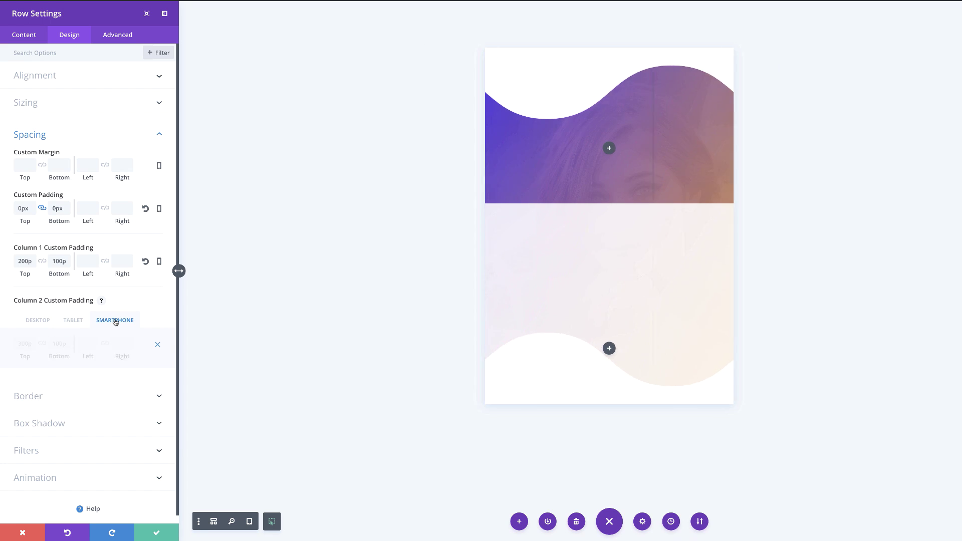
# Step: Set column 2's linked left and right desktop padding to 50px and save the row settings
pyautogui.click(45, 322)
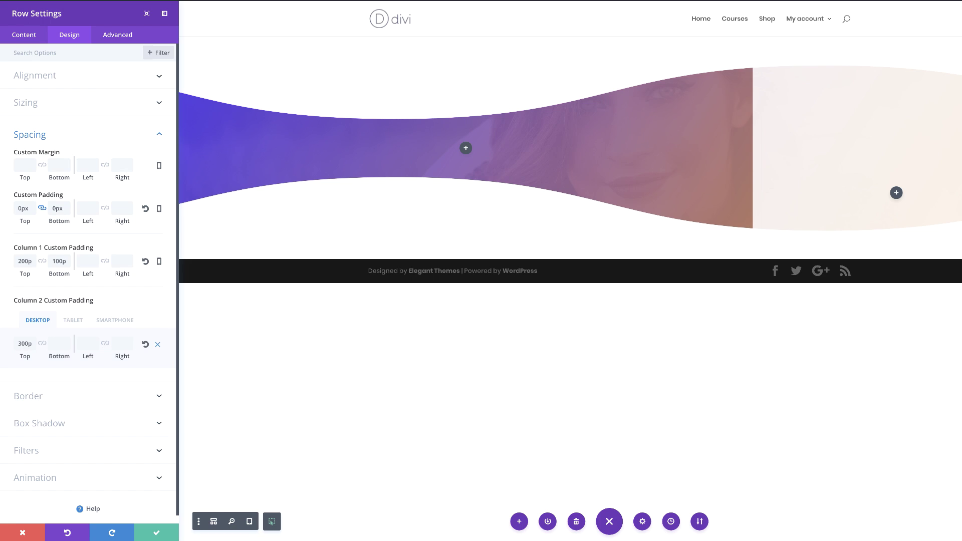
pyautogui.click(105, 344)
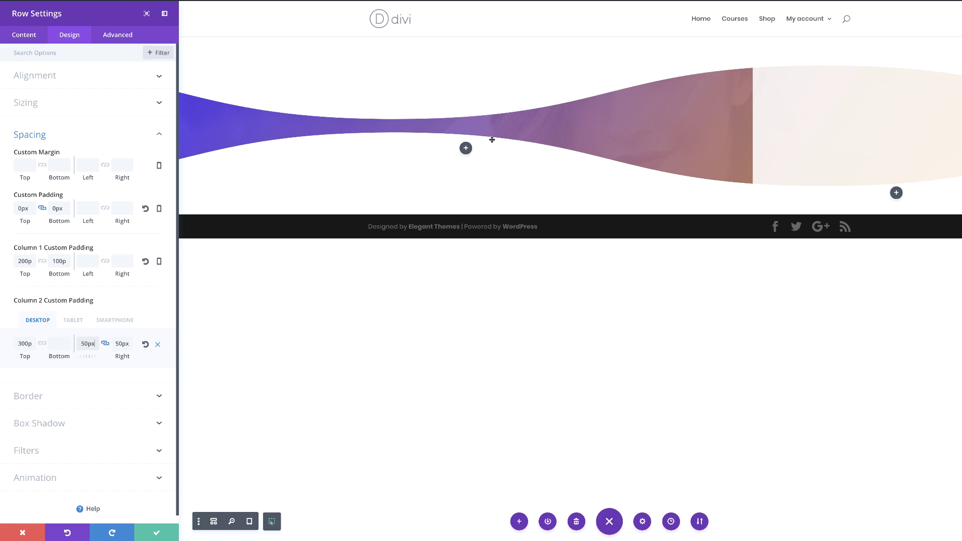
pyautogui.click(156, 534)
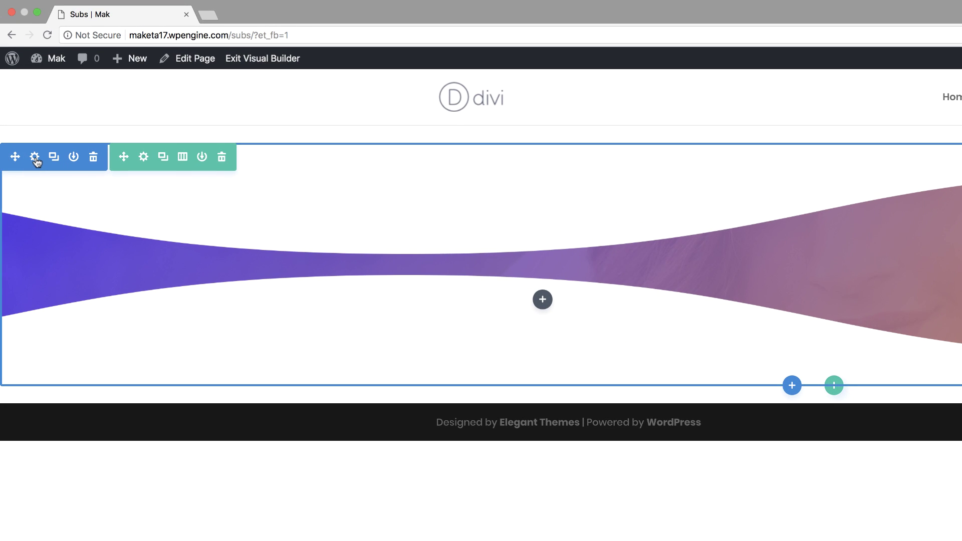
# Step: Adjust the flips of the section's wave dividers, leaving the bottom divider flipped vertically only, and save the section settings
pyautogui.click(34, 157)
pyautogui.click(107, 123)
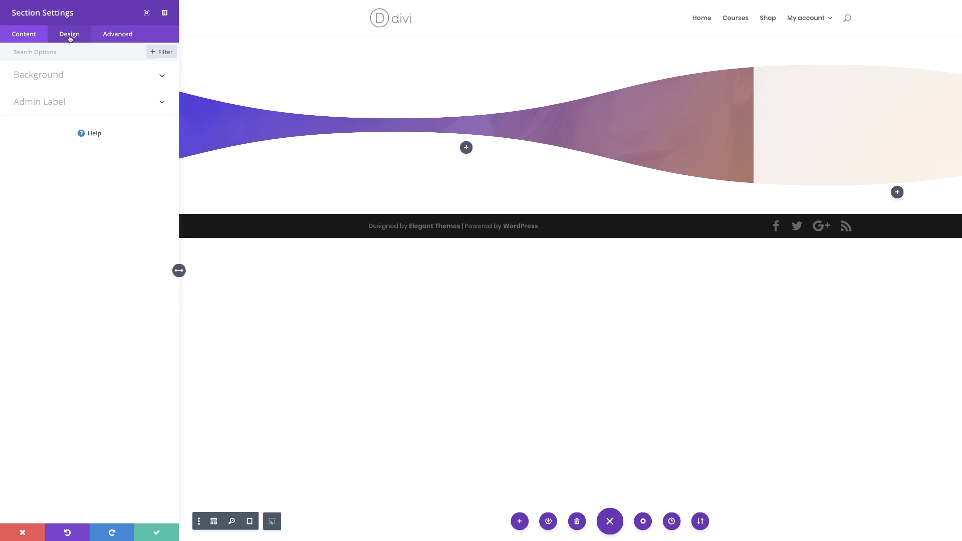
pyautogui.click(43, 131)
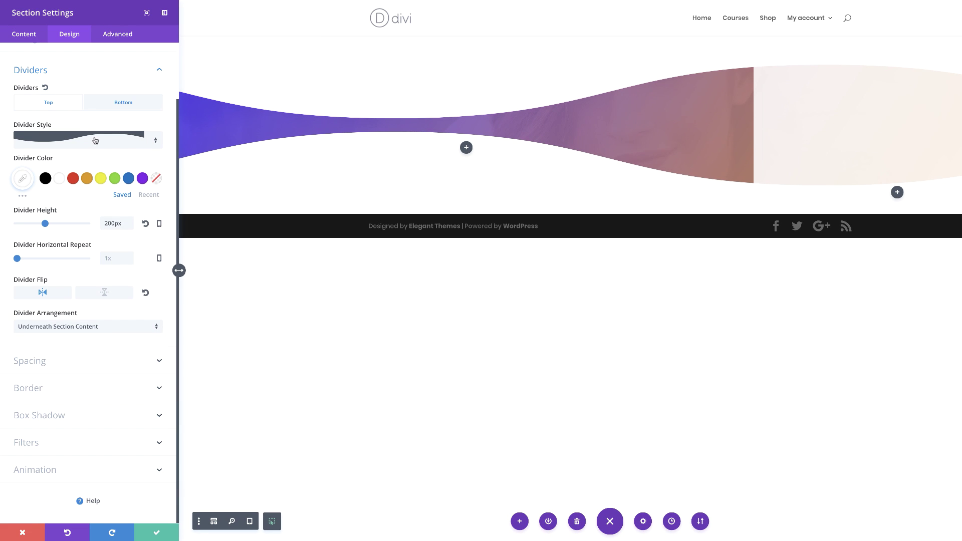
pyautogui.click(105, 295)
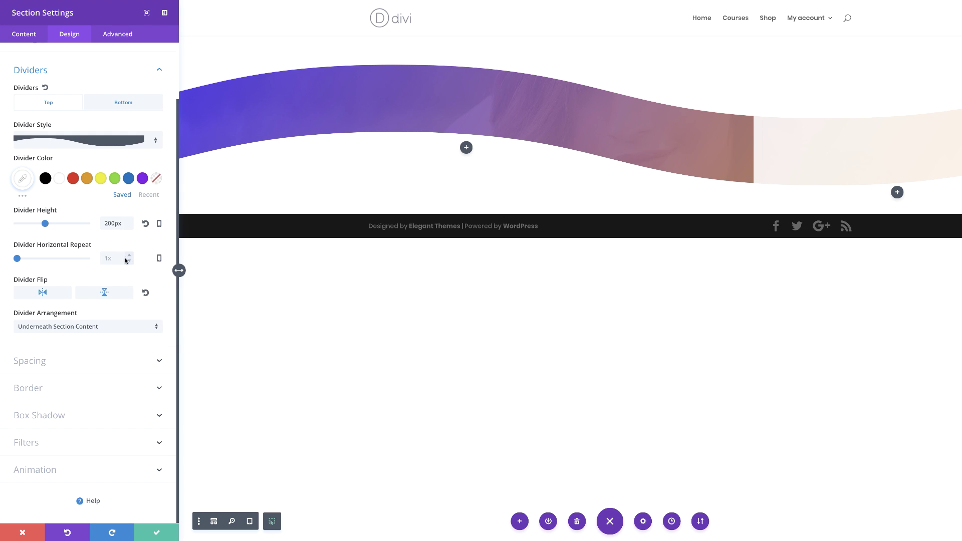
pyautogui.click(42, 292)
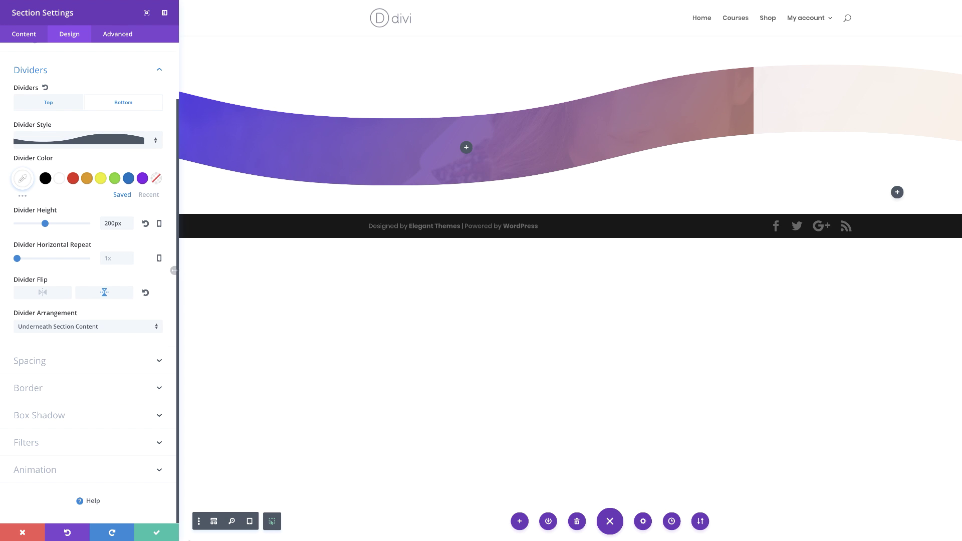
pyautogui.click(157, 534)
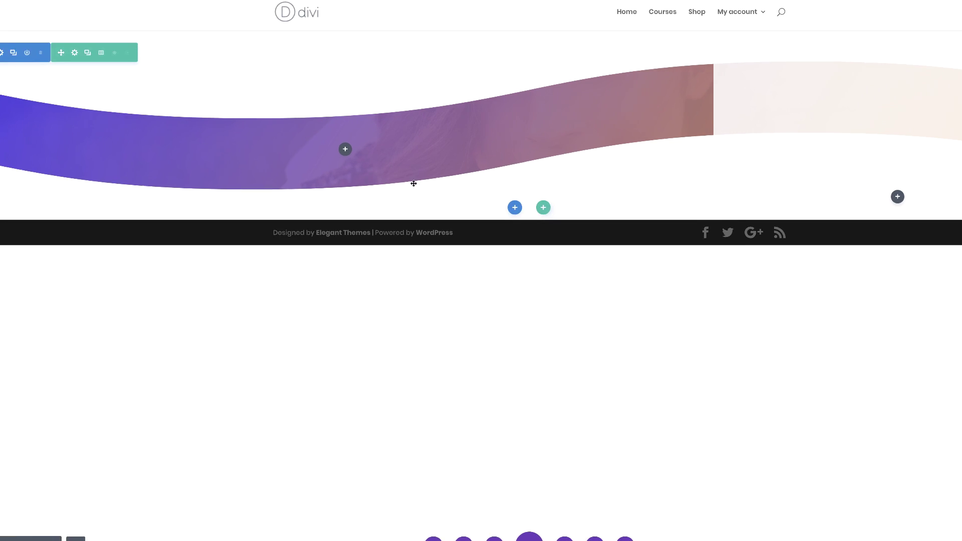
# Step: Insert a Blurb module in the first column and have it use the cursor arrow icon instead of an image
pyautogui.click(345, 149)
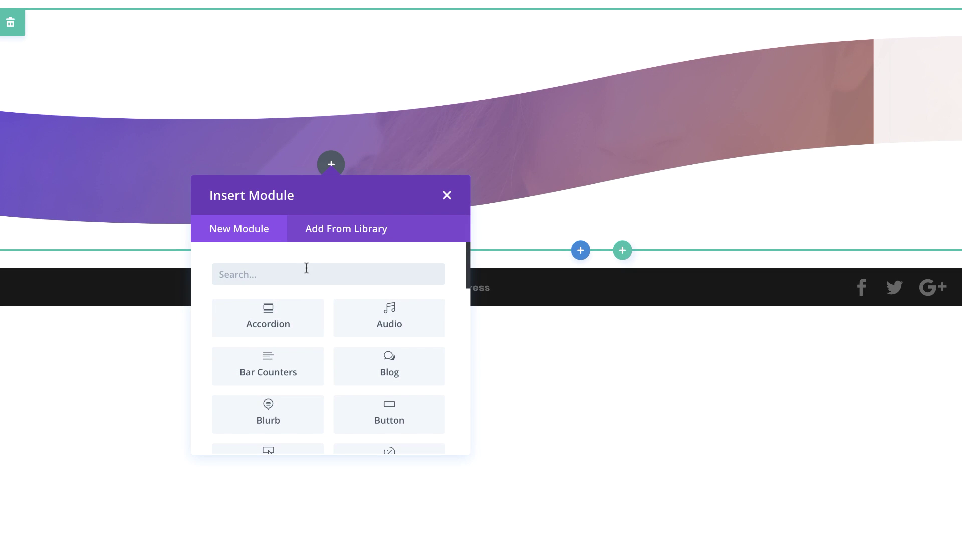
pyautogui.click(307, 412)
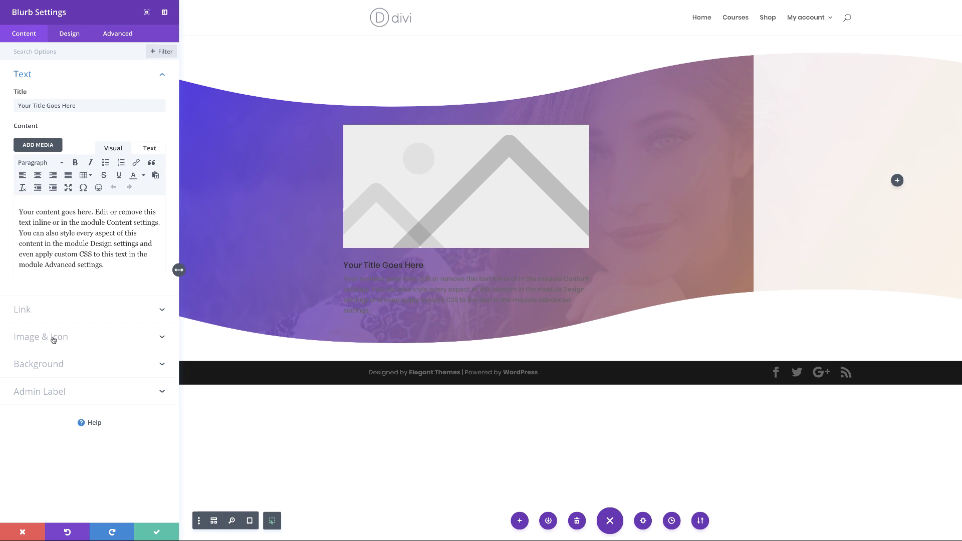
pyautogui.click(54, 340)
pyautogui.click(40, 168)
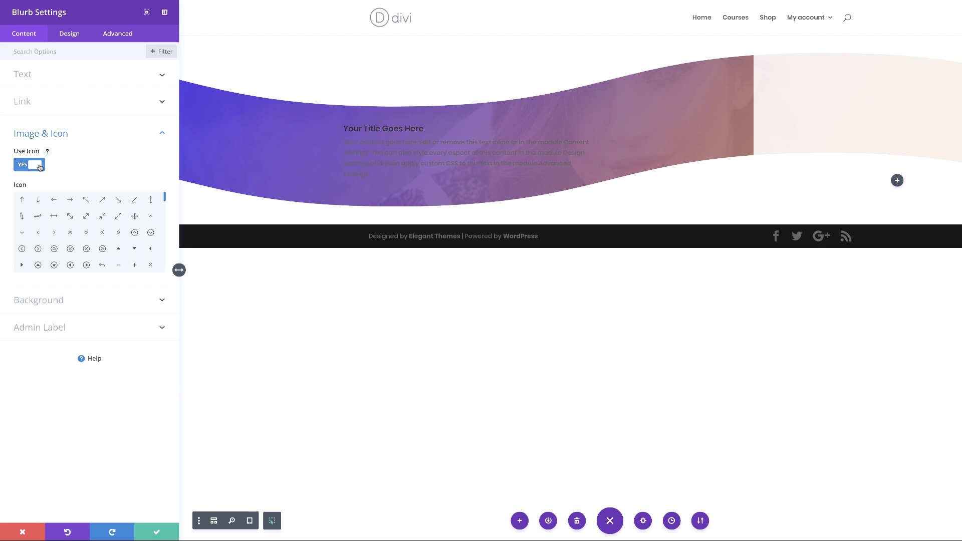
pyautogui.moveTo(166, 200); pyautogui.dragTo(165, 244)
pyautogui.click(73, 268)
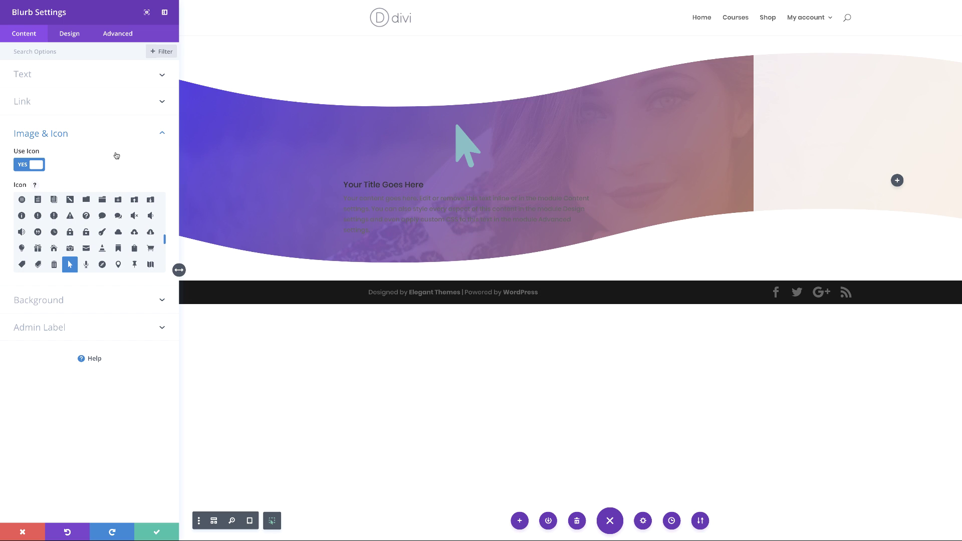
# Step: Delete all of the placeholder body text from the blurb's content
pyautogui.click(26, 75)
pyautogui.moveTo(112, 266); pyautogui.dragTo(17, 212)
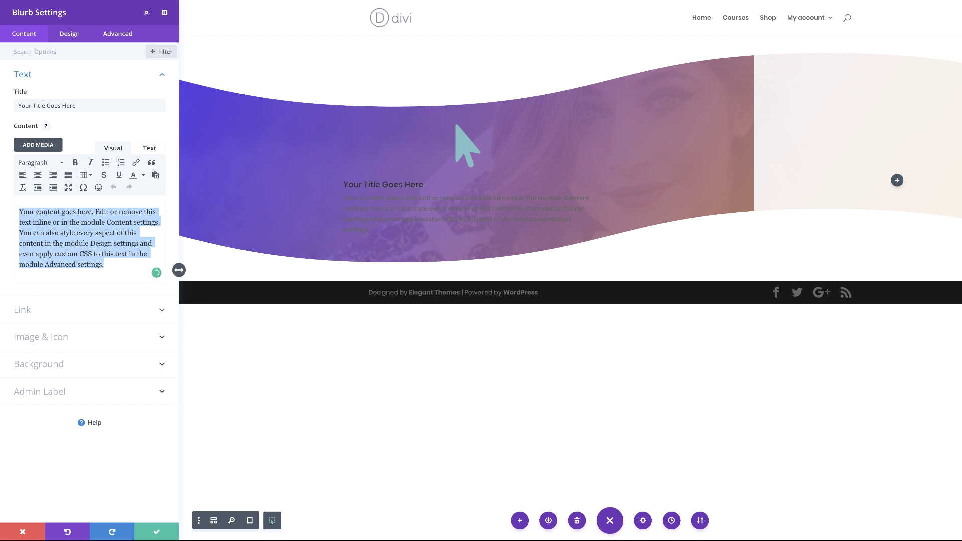
pyautogui.press('BackSpace')
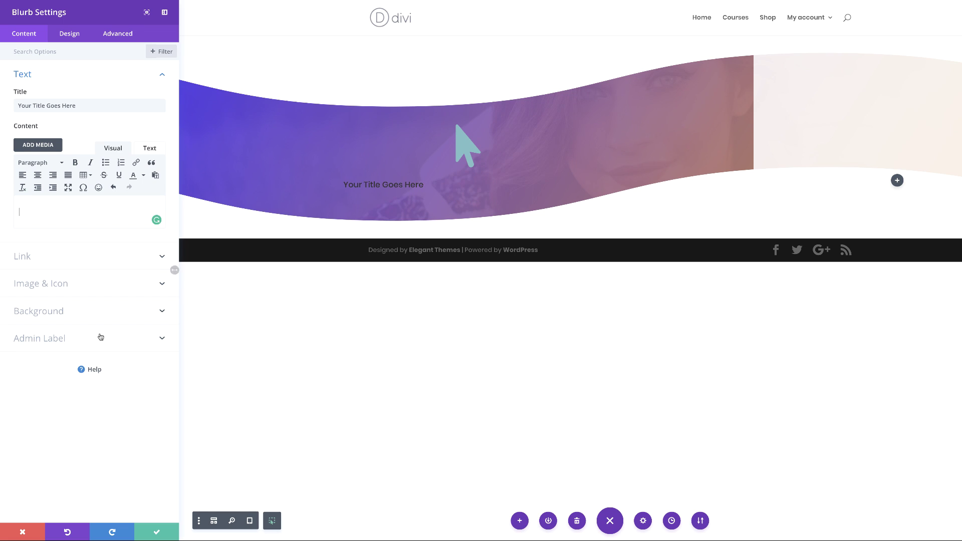
# Step: Color the blurb icon white and enable a custom icon font size of 43px
pyautogui.click(73, 35)
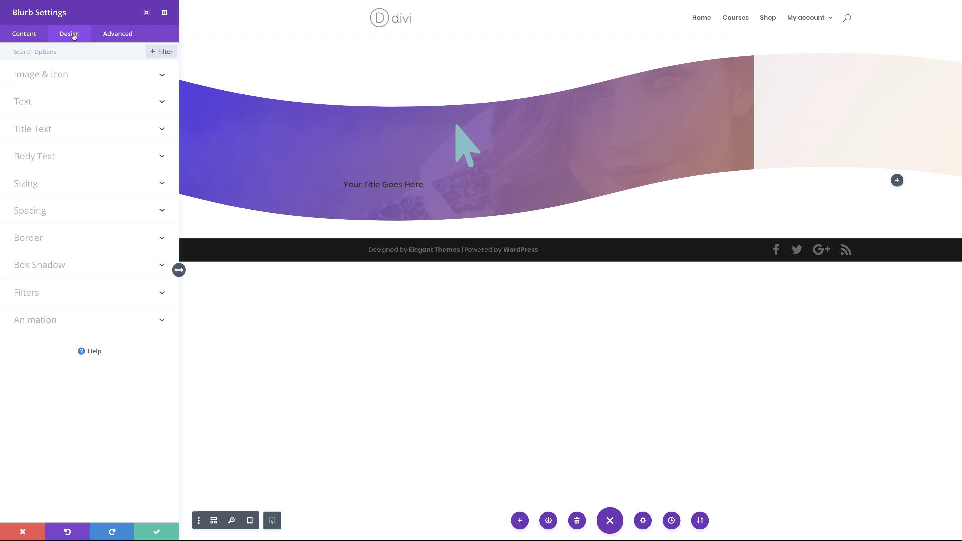
pyautogui.click(50, 75)
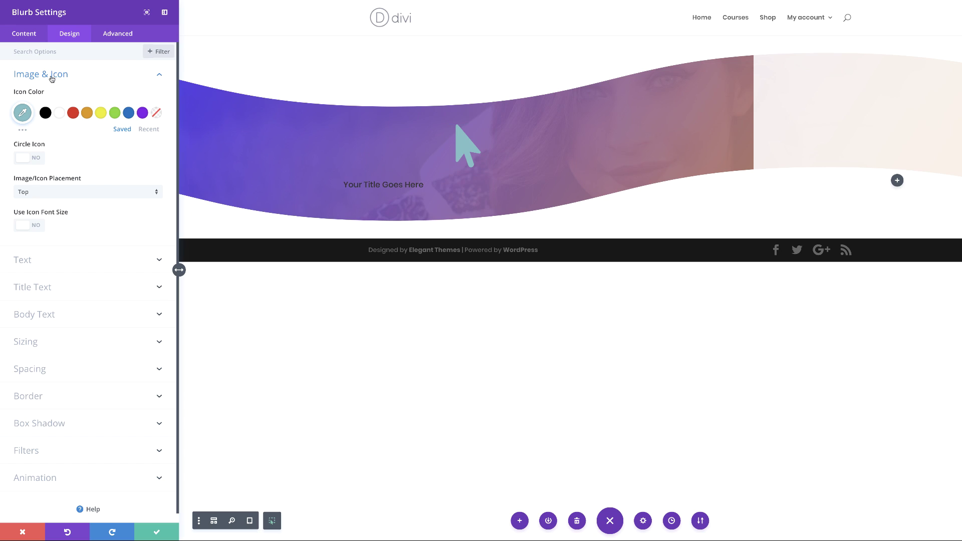
pyautogui.click(60, 116)
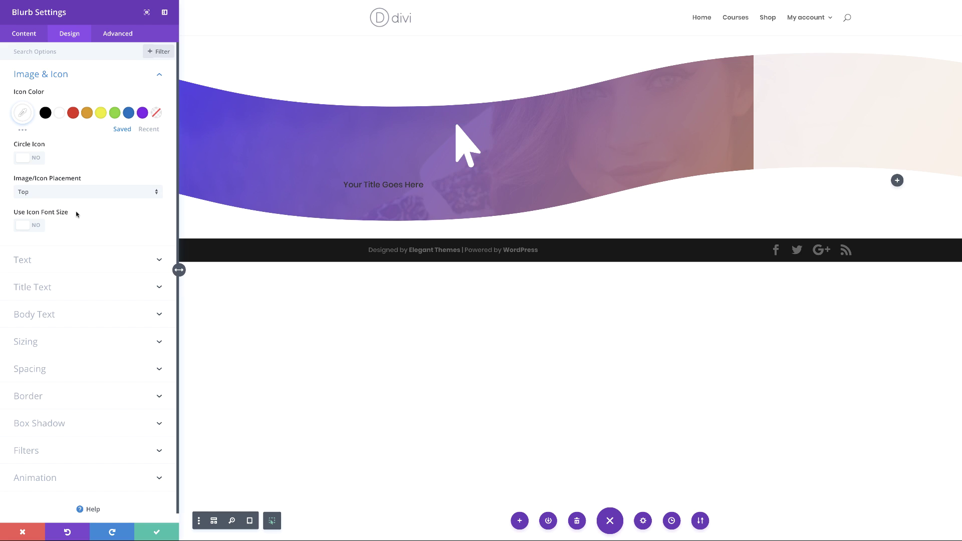
pyautogui.click(39, 227)
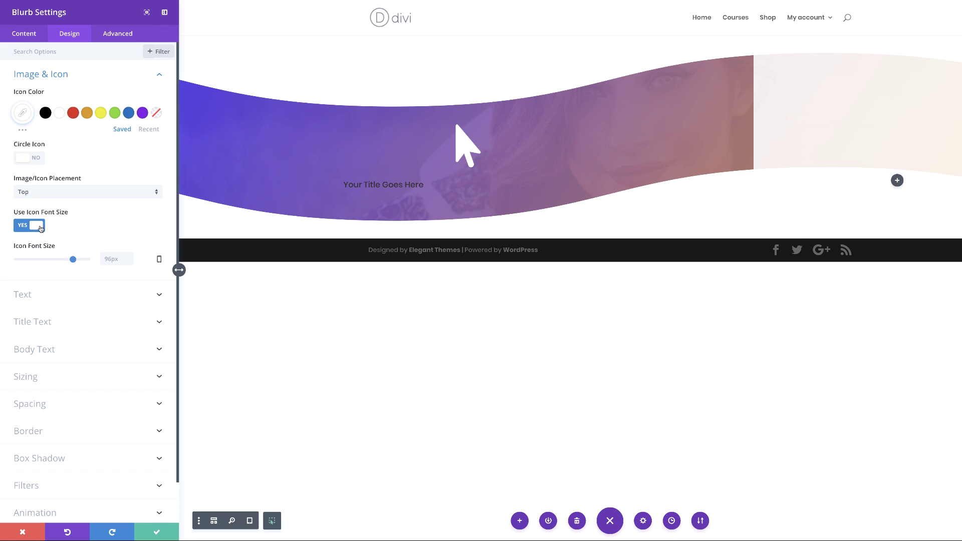
pyautogui.click(113, 259)
pyautogui.write('43')
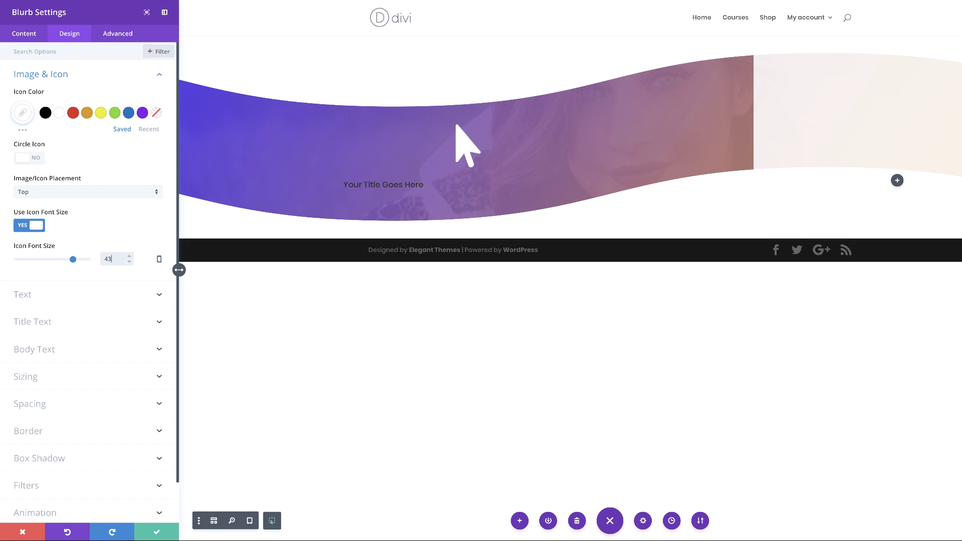
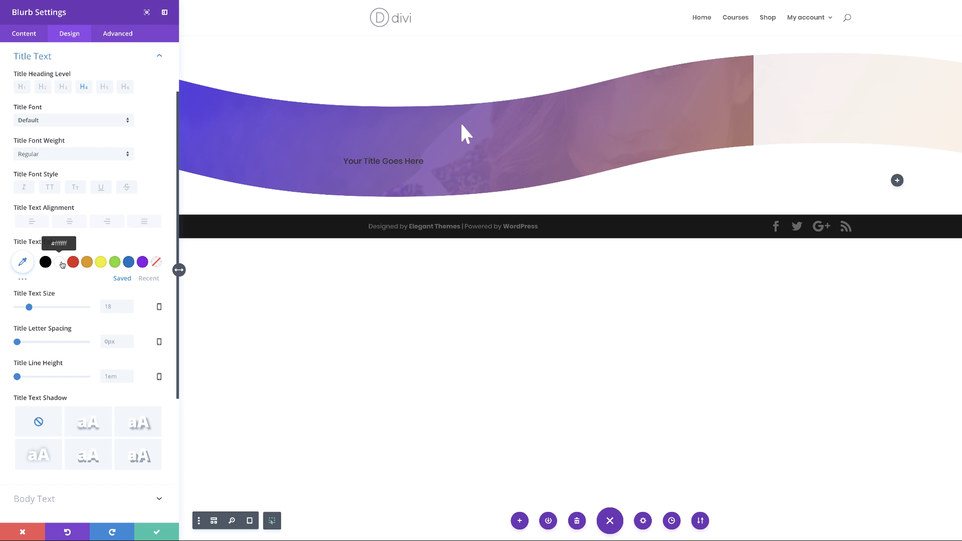
# Step: Style the blurb title in white Yeseva One, center-aligned, with -1px letter spacing
pyautogui.click(60, 262)
pyautogui.click(59, 123)
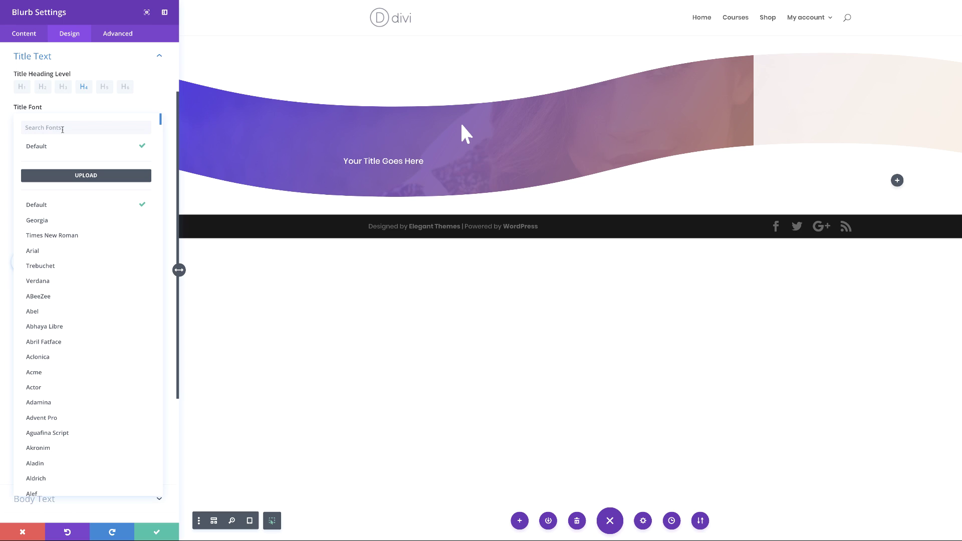
pyautogui.write('Yeseva One')
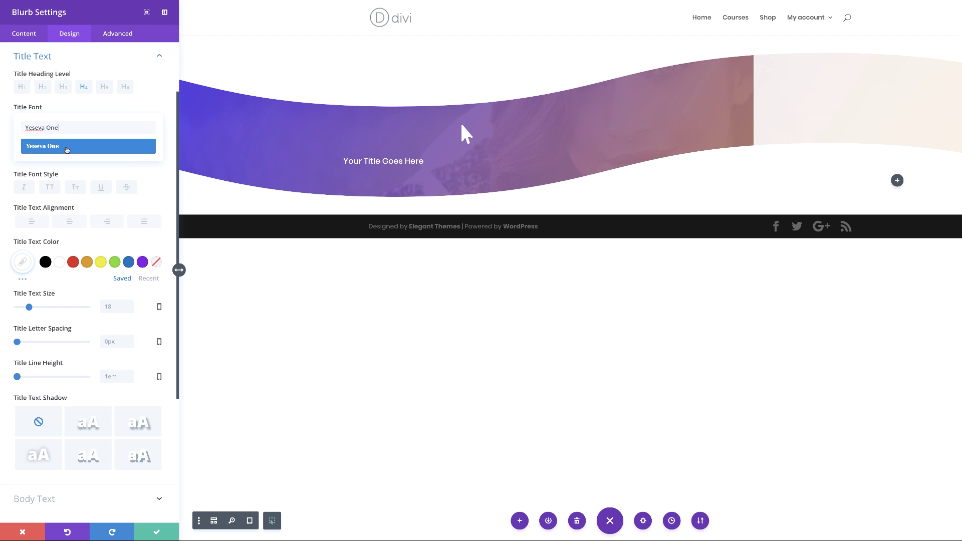
pyautogui.click(59, 146)
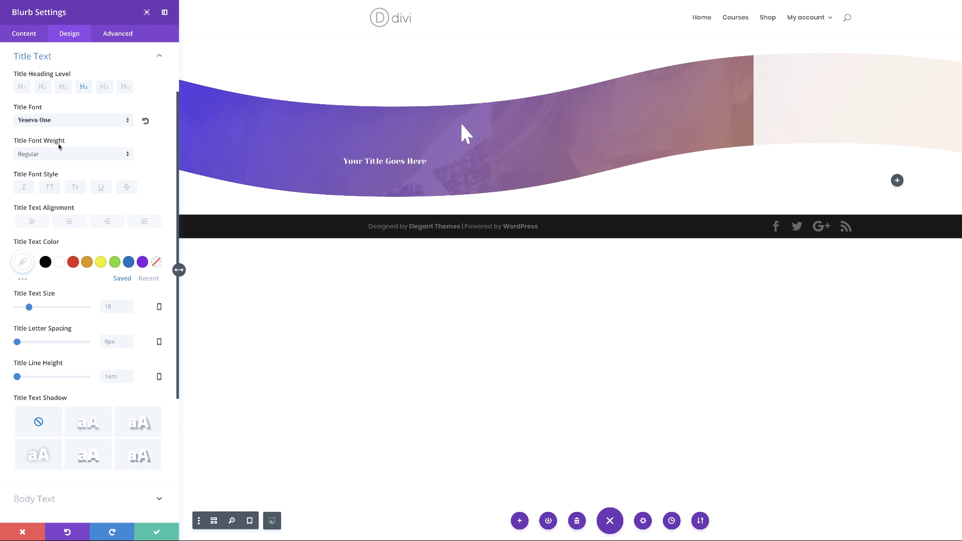
pyautogui.click(70, 222)
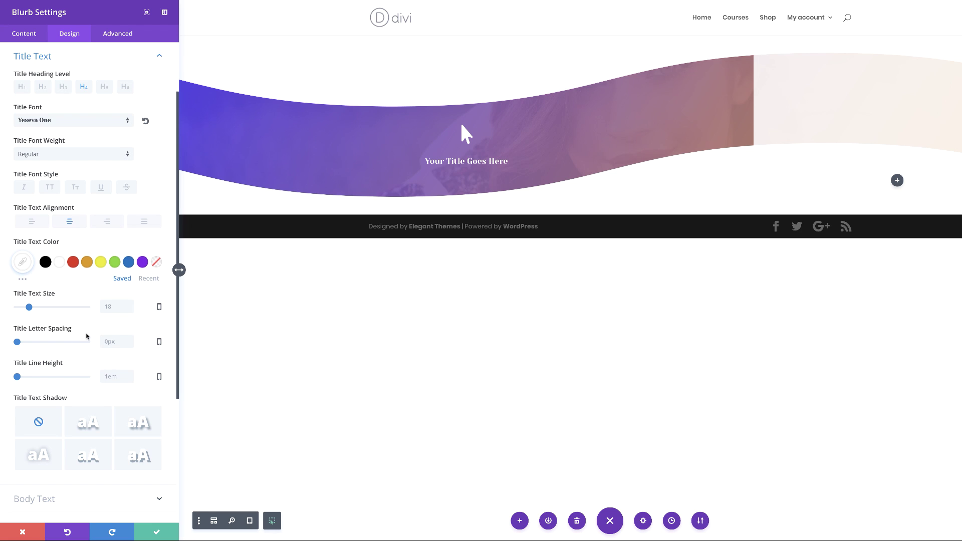
pyautogui.doubleClick(110, 342)
pyautogui.write('-1px')
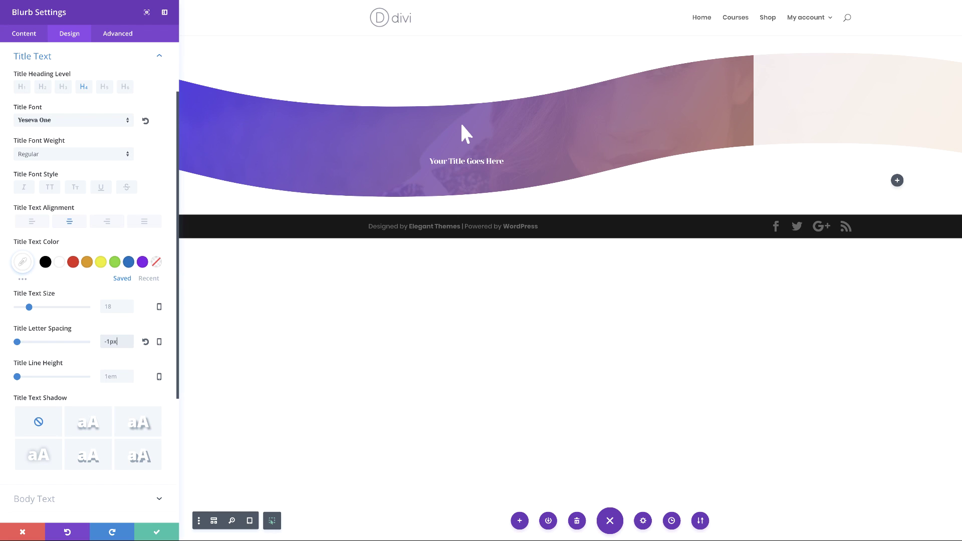
# Step: Set the blurb's content width to 150px and its desktop width to 33%
pyautogui.scroll(-3, 107, 408)
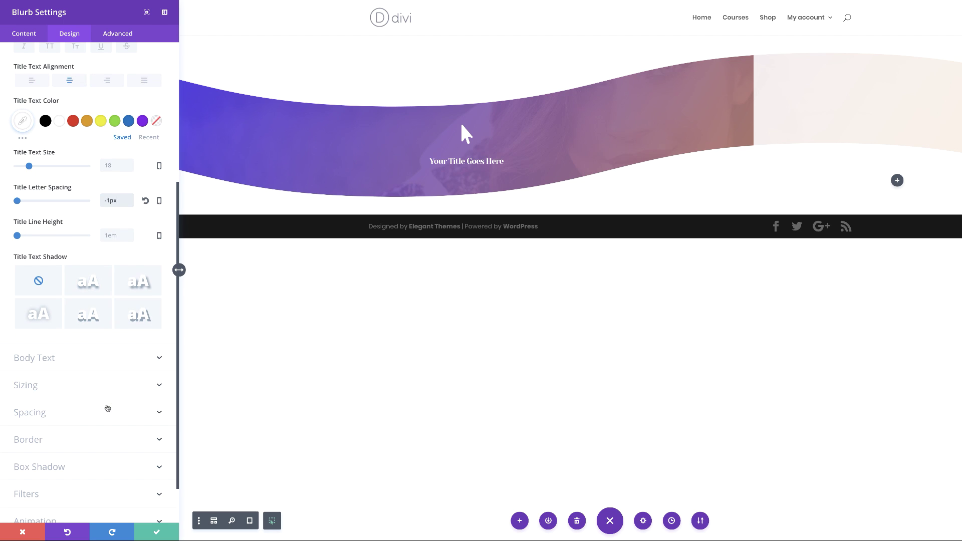
pyautogui.click(38, 387)
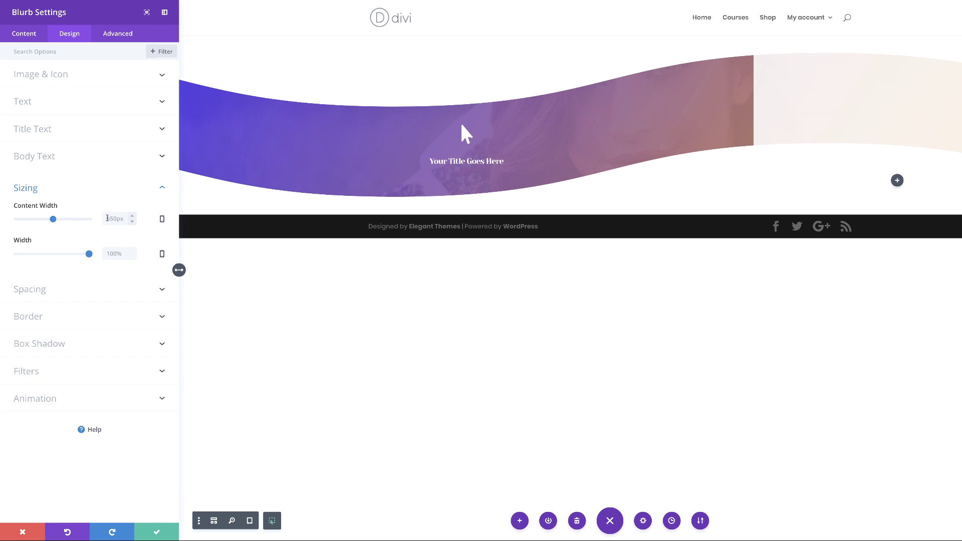
pyautogui.write('150px')
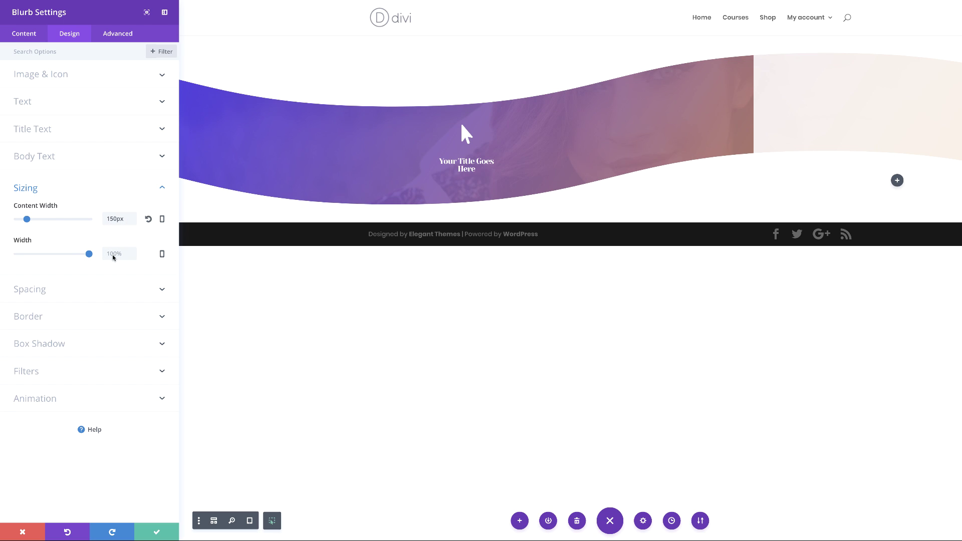
pyautogui.click(113, 254)
pyautogui.write('33%')
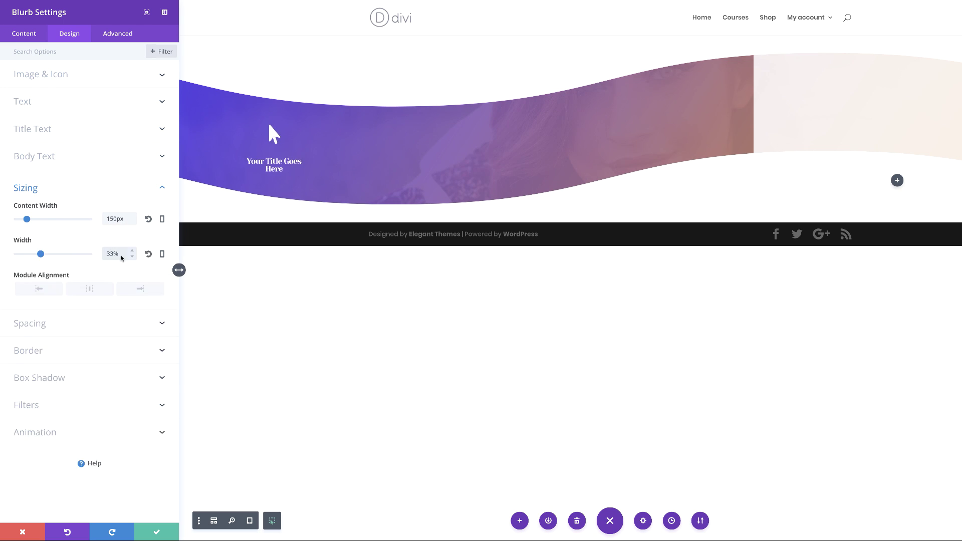
# Step: Set the blurb's width to 40% on tablet and 60% on smartphone, and center the module alignment
pyautogui.click(162, 254)
pyautogui.click(71, 260)
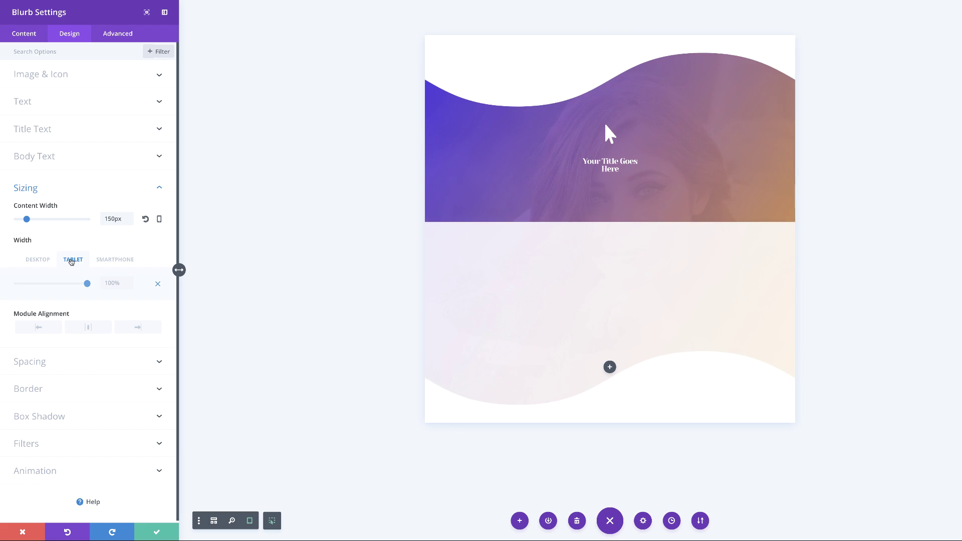
pyautogui.click(116, 283)
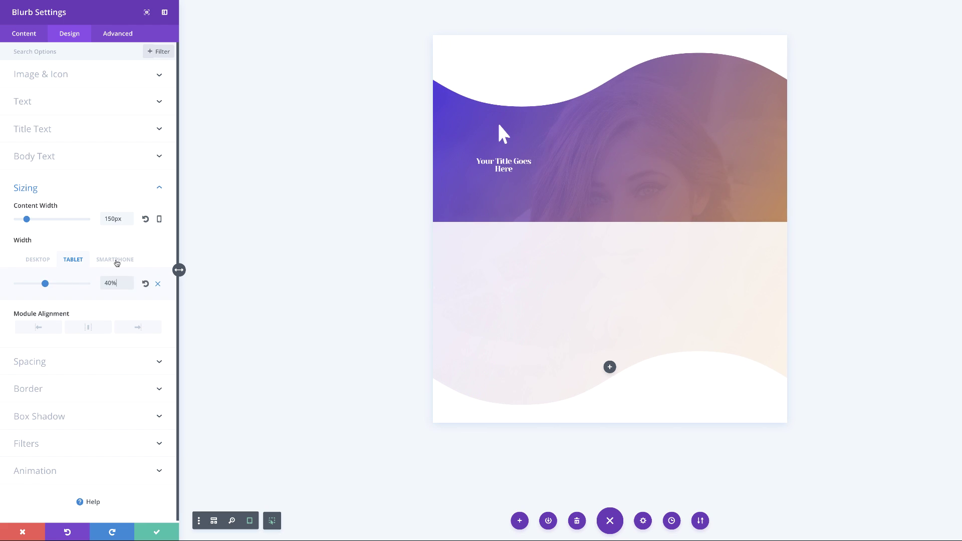
pyautogui.click(115, 261)
pyautogui.click(123, 283)
pyautogui.write('60')
pyautogui.click(43, 260)
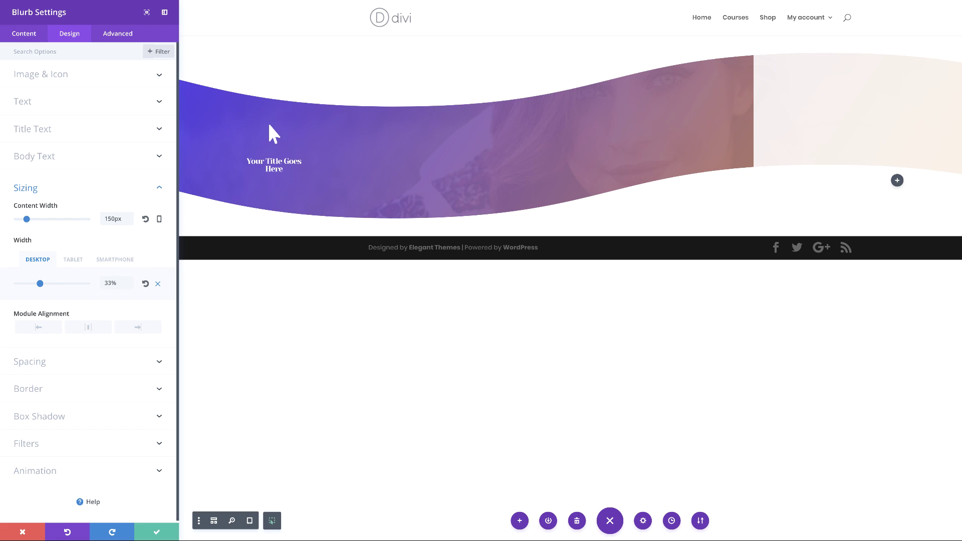
pyautogui.click(89, 329)
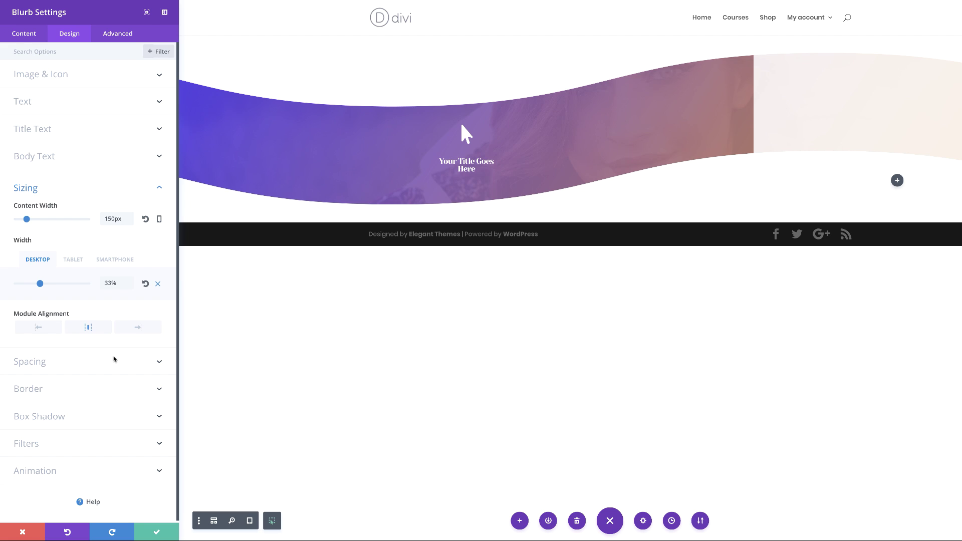
# Step: Give the blurb linked top and bottom padding of 50px and save the module settings
pyautogui.click(42, 365)
pyautogui.click(43, 376)
pyautogui.click(53, 249)
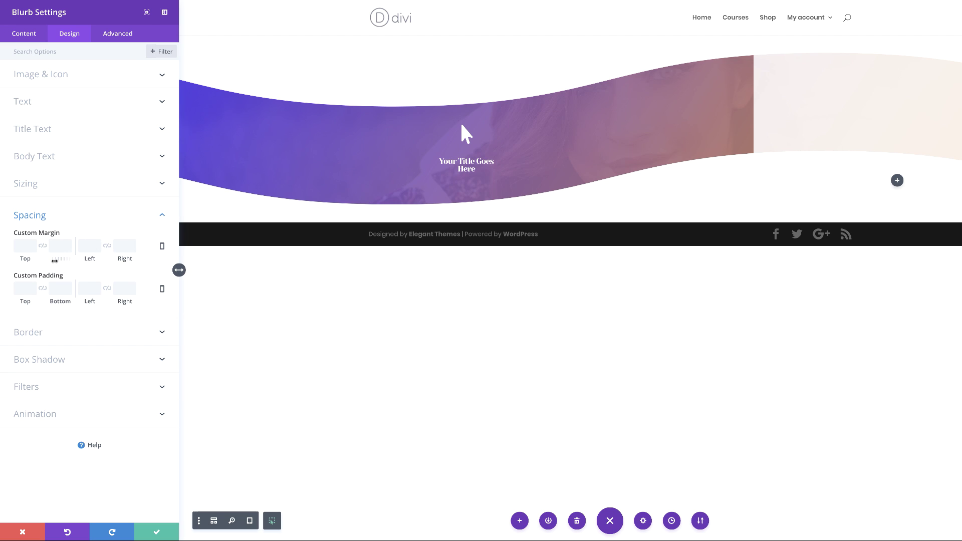
pyautogui.click(43, 289)
pyautogui.click(23, 287)
pyautogui.write('50px')
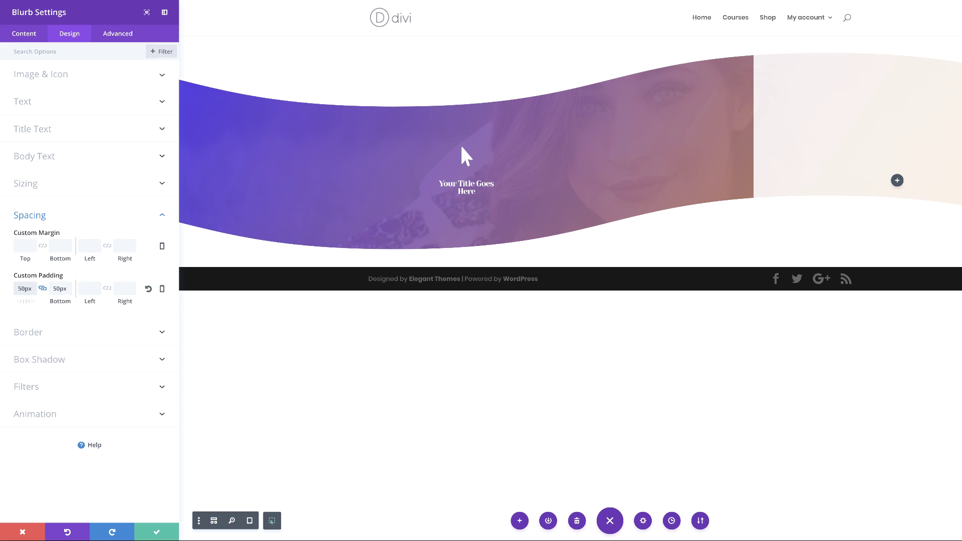
pyautogui.click(157, 534)
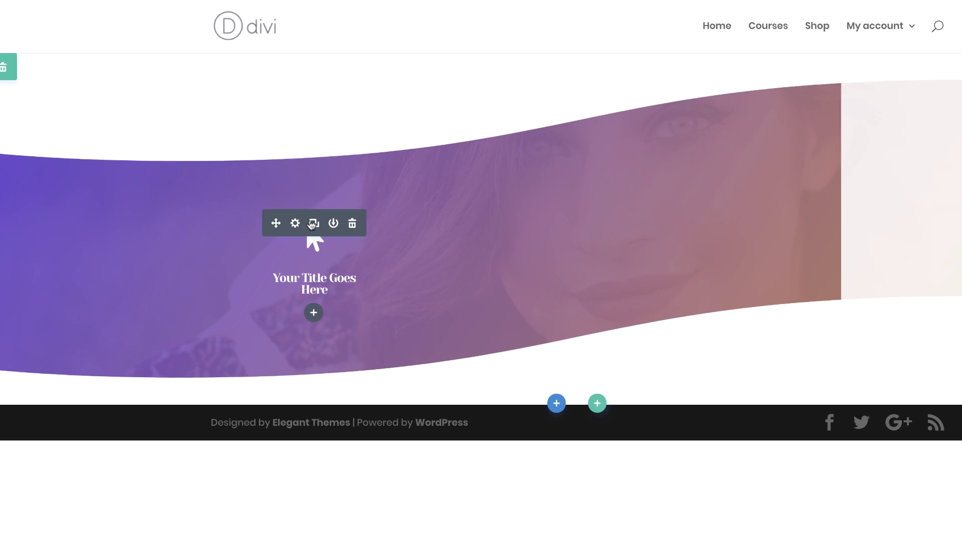
# Step: Duplicate the blurb twice in the first column and open the settings of one of the three blurbs
pyautogui.click(313, 223)
pyautogui.click(314, 223)
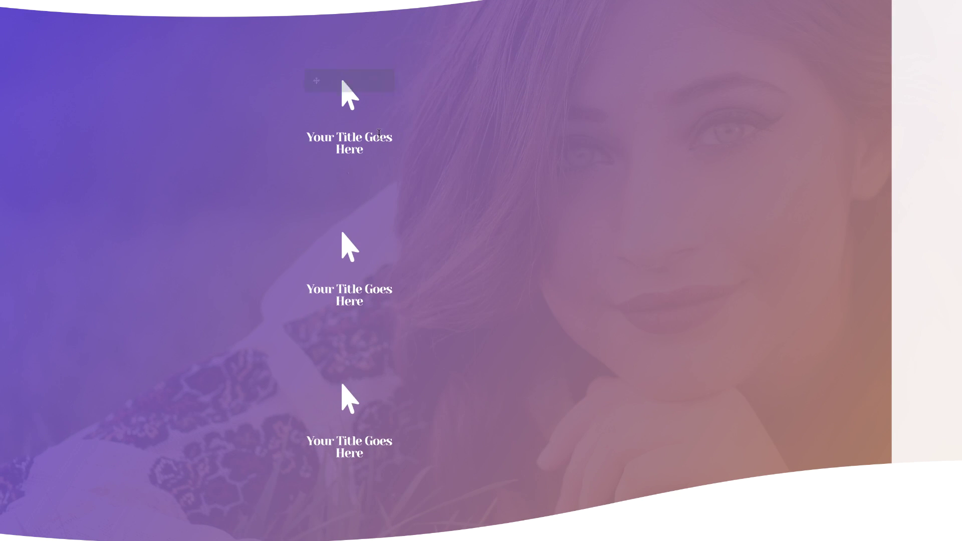
pyautogui.click(329, 231)
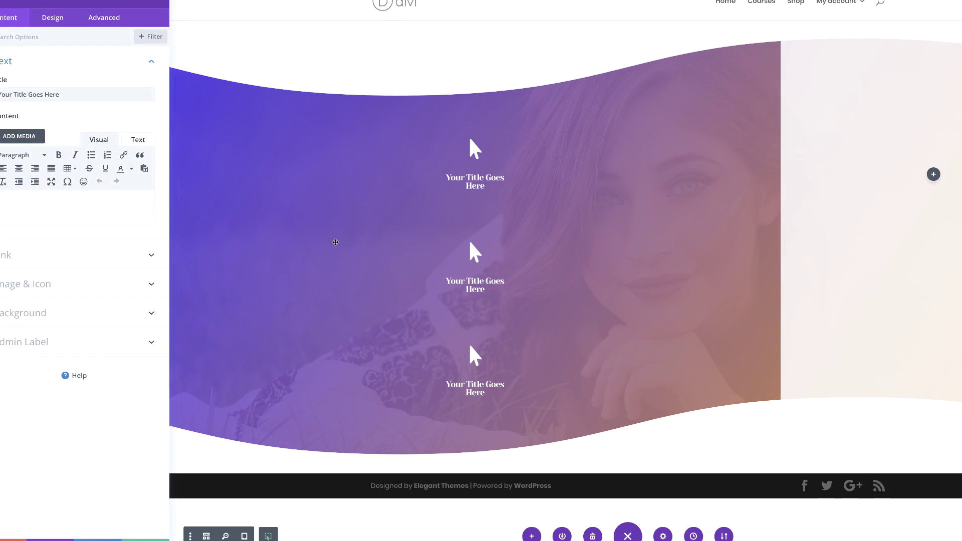
# Step: Change the middle blurb's icon to the outlined house and save the module settings
pyautogui.click(41, 284)
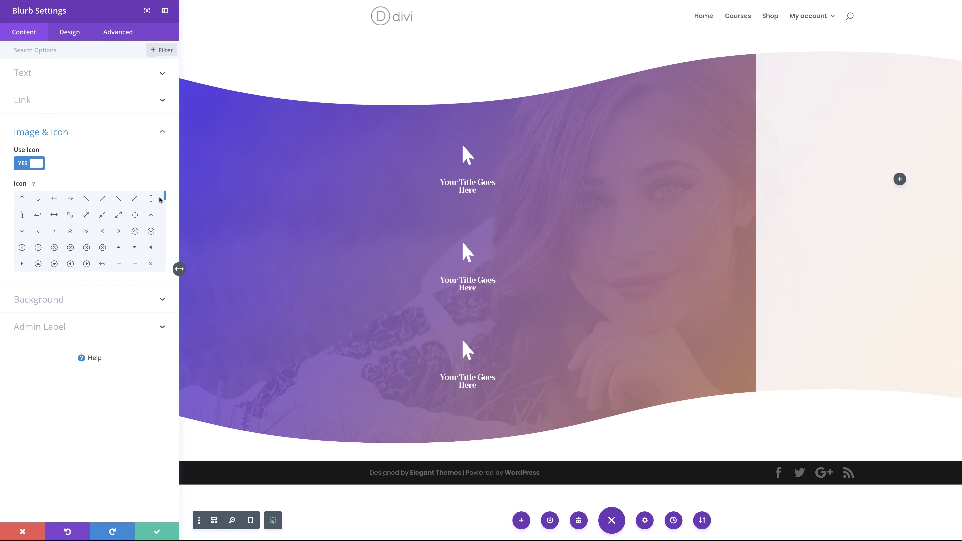
pyautogui.moveTo(165, 199); pyautogui.dragTo(167, 210)
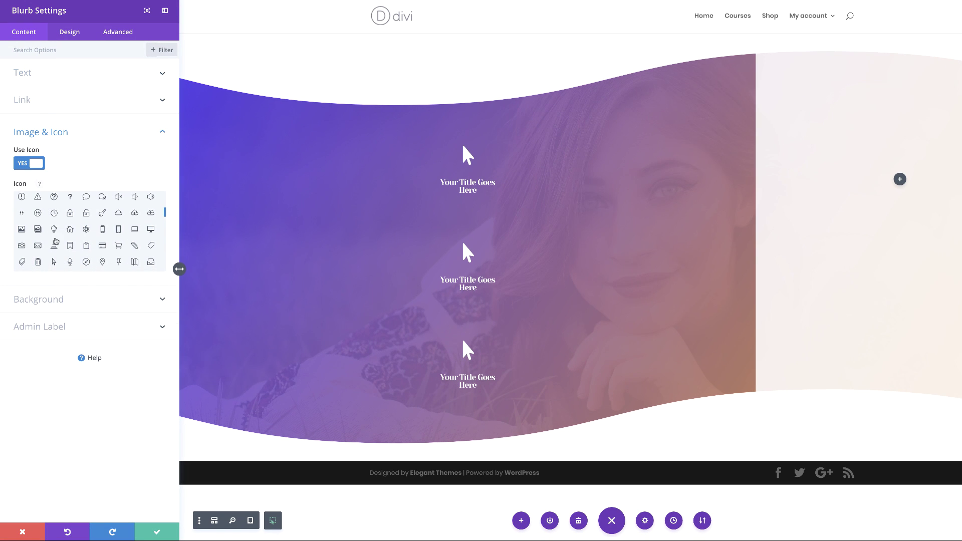
pyautogui.click(69, 229)
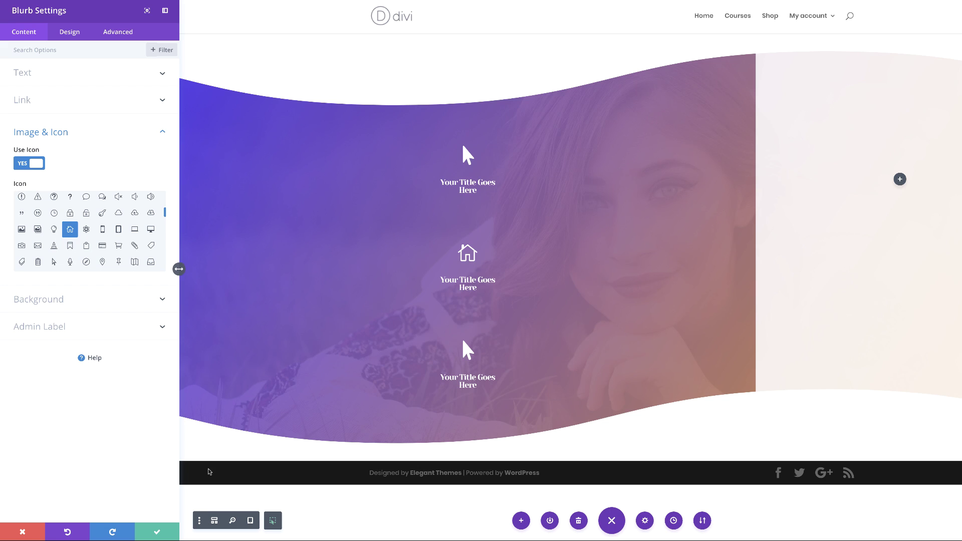
pyautogui.click(157, 538)
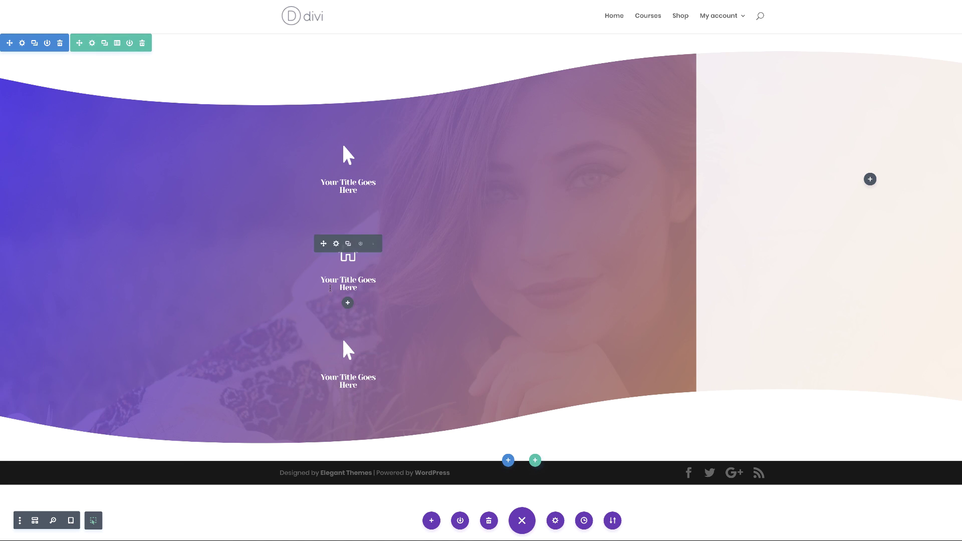
# Step: Change the third blurb's icon to the stacked pictures symbol and save the module settings
pyautogui.click(335, 341)
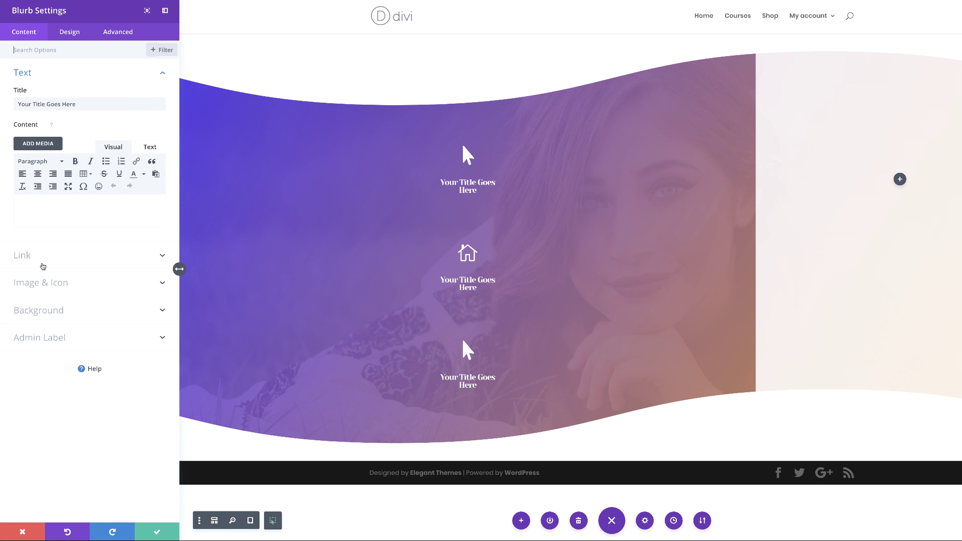
pyautogui.click(58, 284)
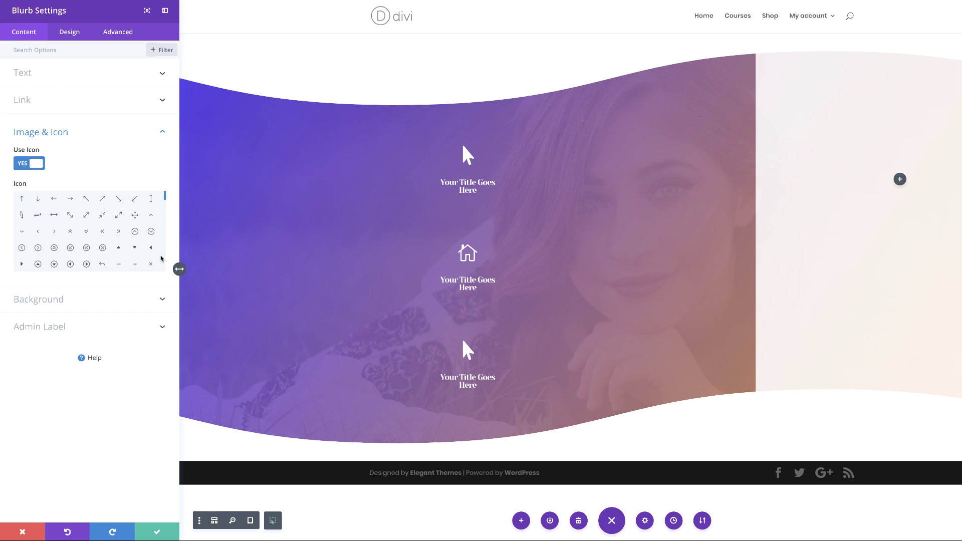
pyautogui.scroll(-3, 131, 252)
pyautogui.moveTo(166, 210); pyautogui.dragTo(166, 214)
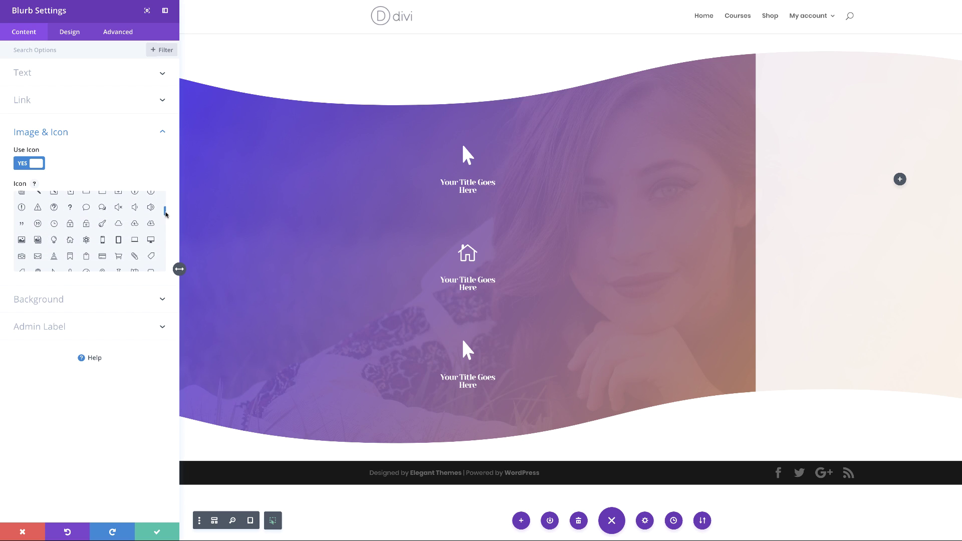
pyautogui.click(37, 239)
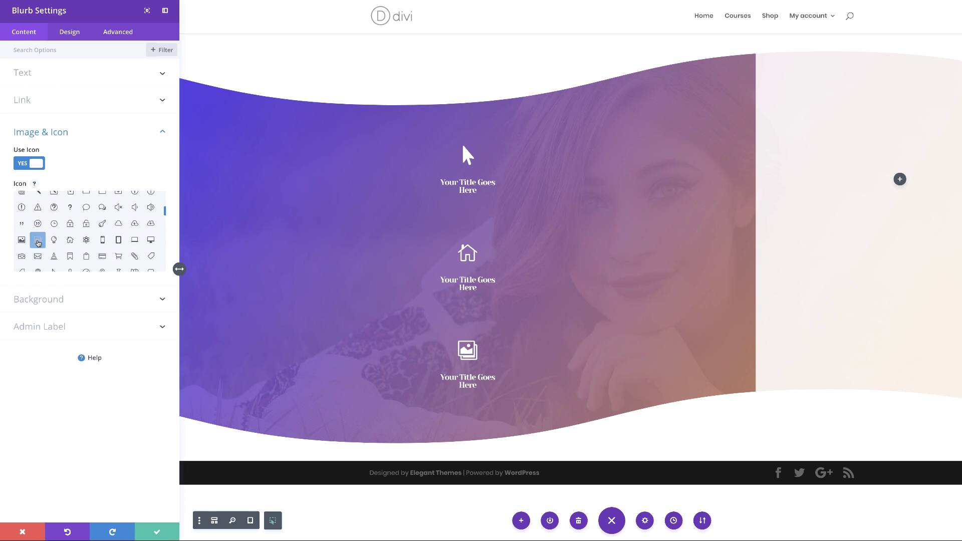
pyautogui.click(157, 532)
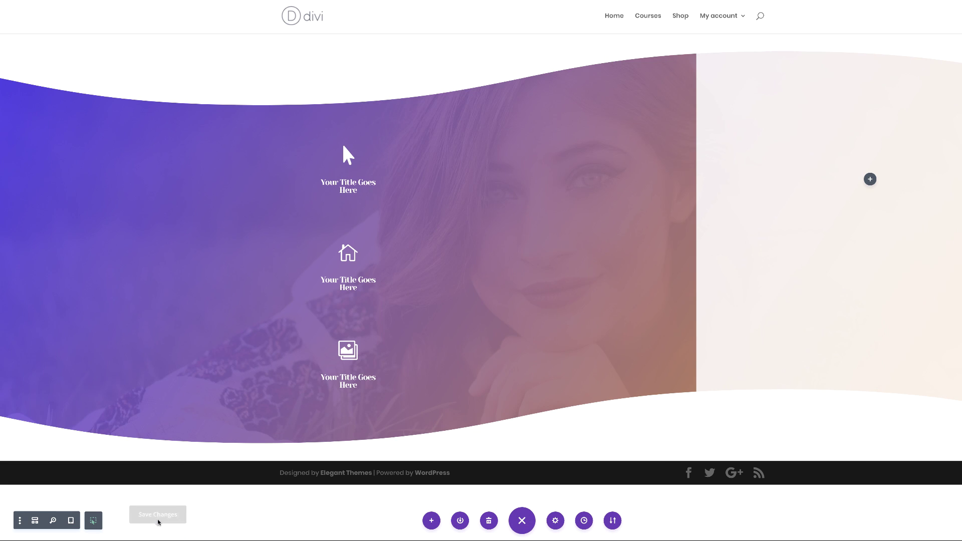
# Step: Give the middle blurb a white (#ffffff) background color
pyautogui.moveTo(396, 259)
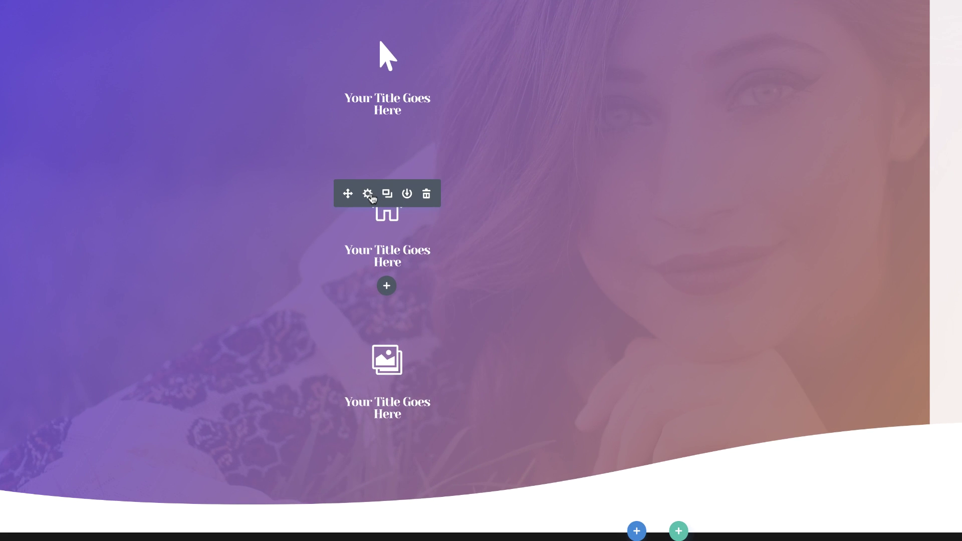
pyautogui.click(371, 198)
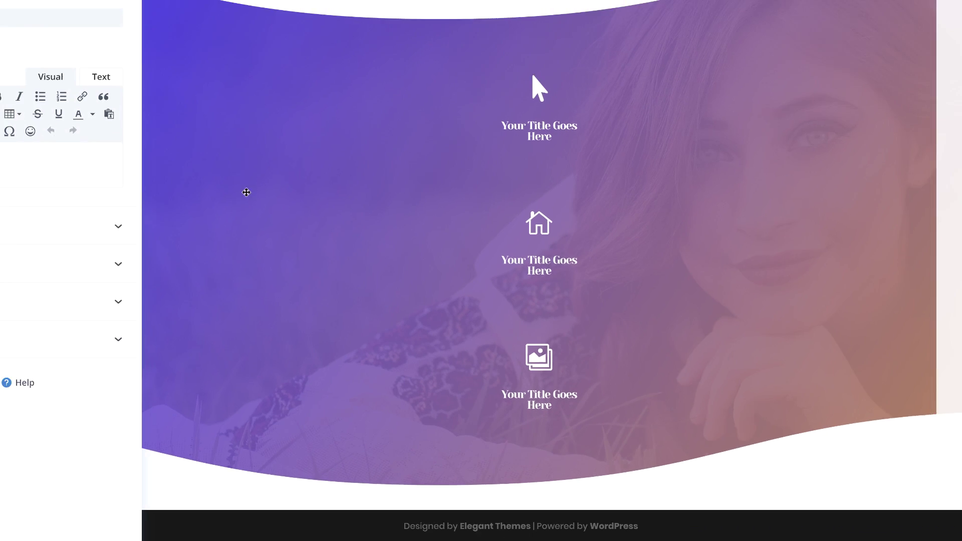
pyautogui.click(57, 311)
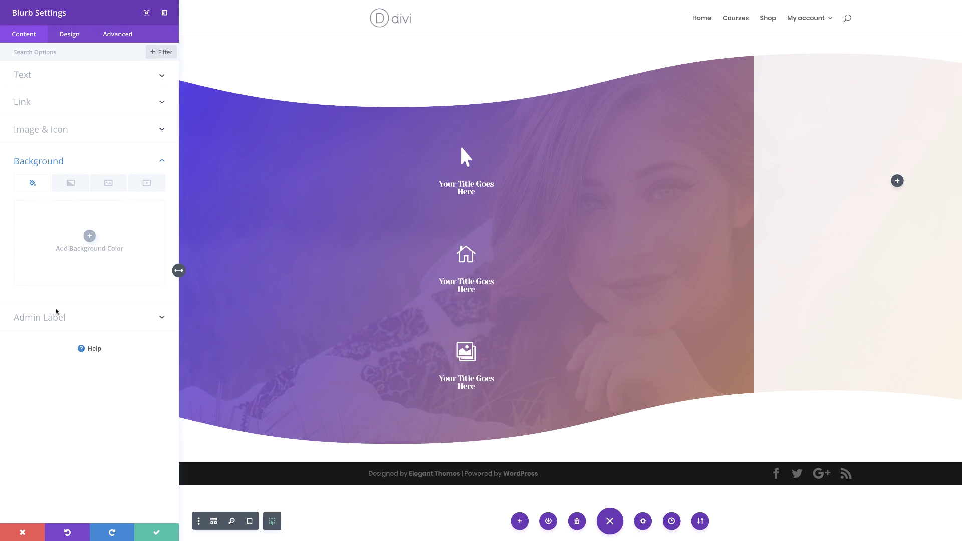
pyautogui.click(88, 237)
pyautogui.click(45, 286)
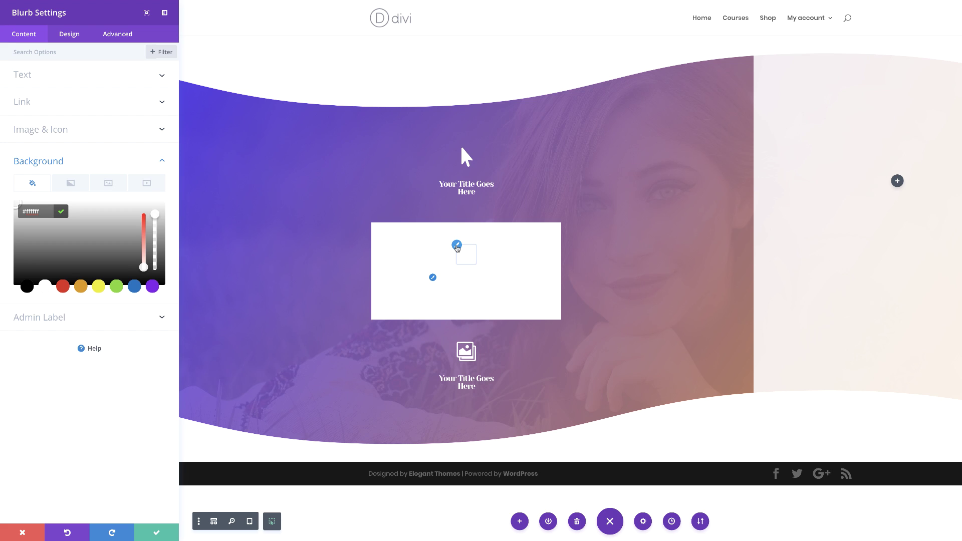
# Step: Set the middle blurb's icon color and title text color to black
pyautogui.click(457, 245)
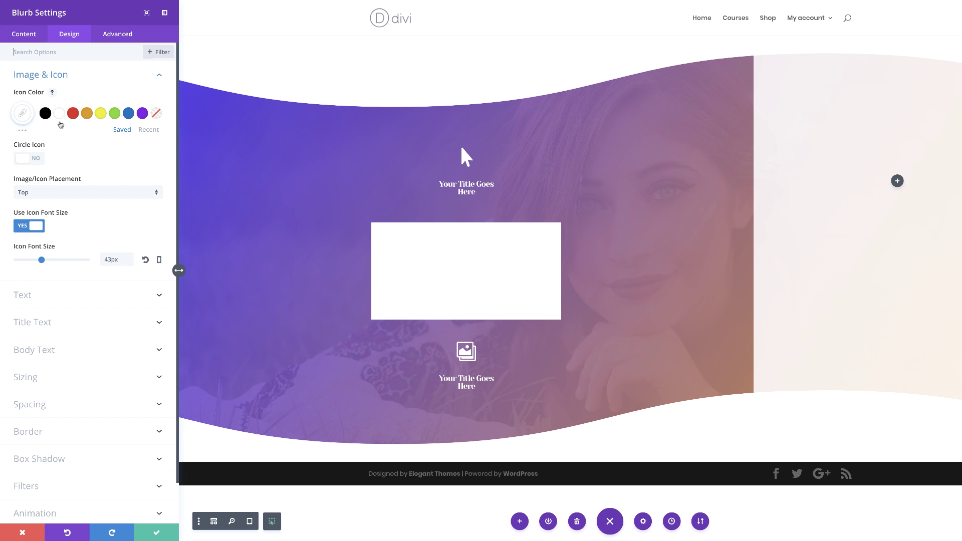
pyautogui.click(45, 113)
pyautogui.click(434, 278)
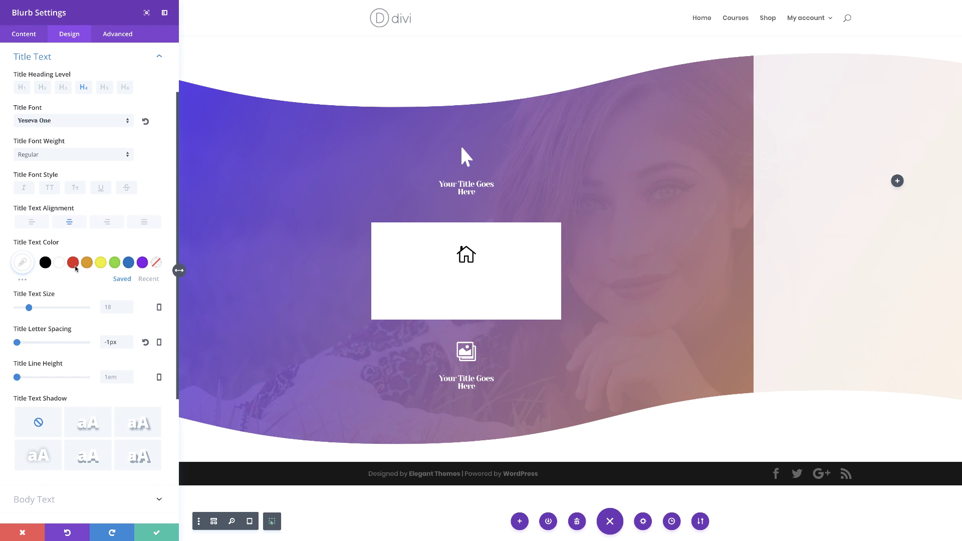
pyautogui.click(45, 263)
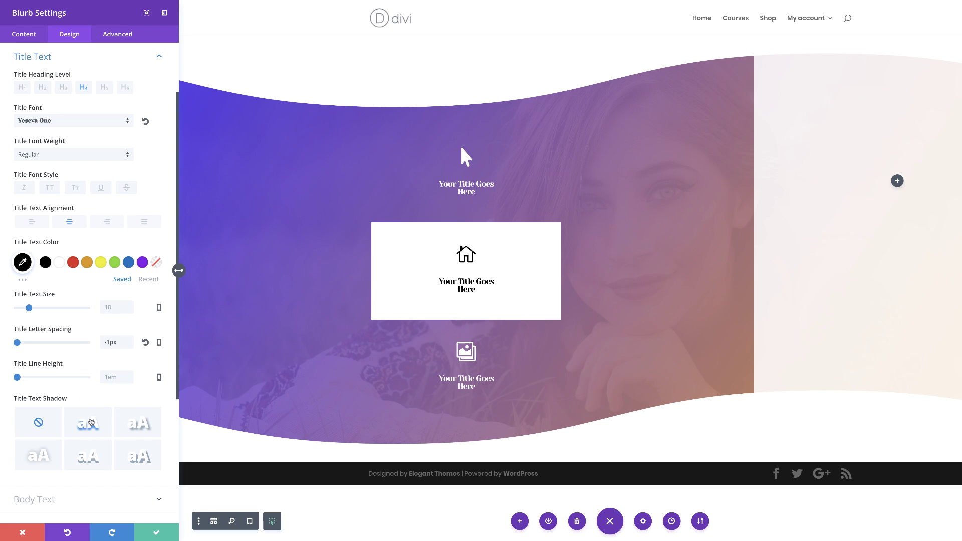
# Step: Give the middle blurb 5px linked rounded corners and the first box shadow preset
pyautogui.scroll(-4, 101, 438)
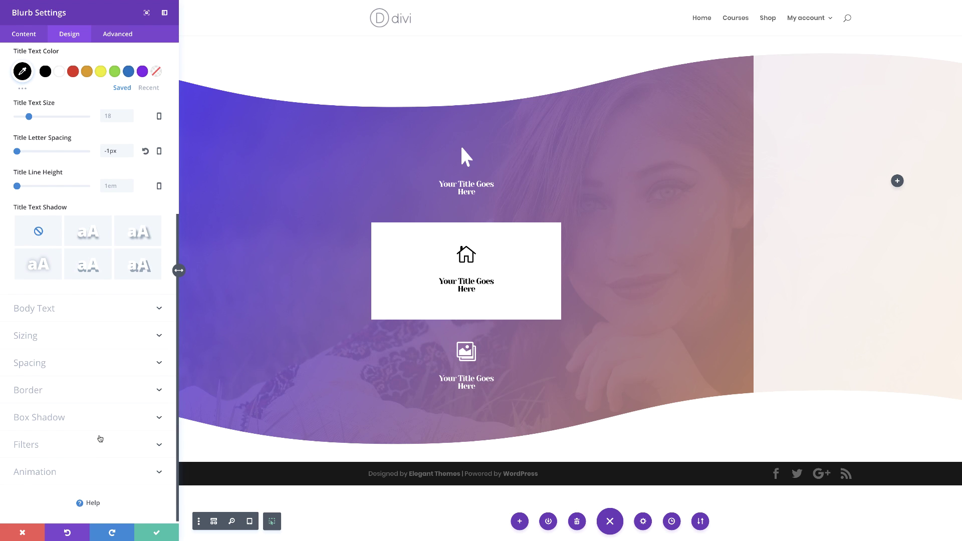
pyautogui.click(65, 388)
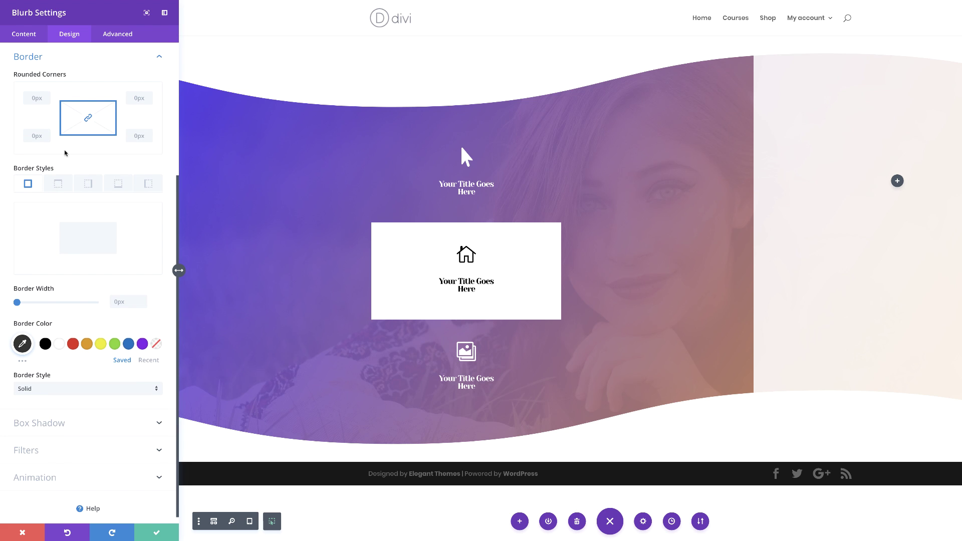
pyautogui.click(37, 97)
pyautogui.write('5px')
pyautogui.click(64, 425)
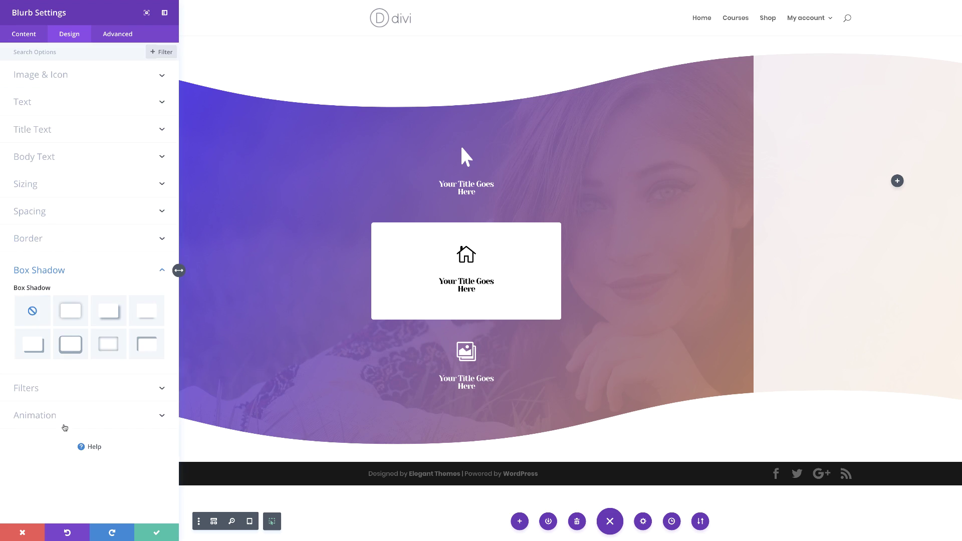
pyautogui.click(75, 315)
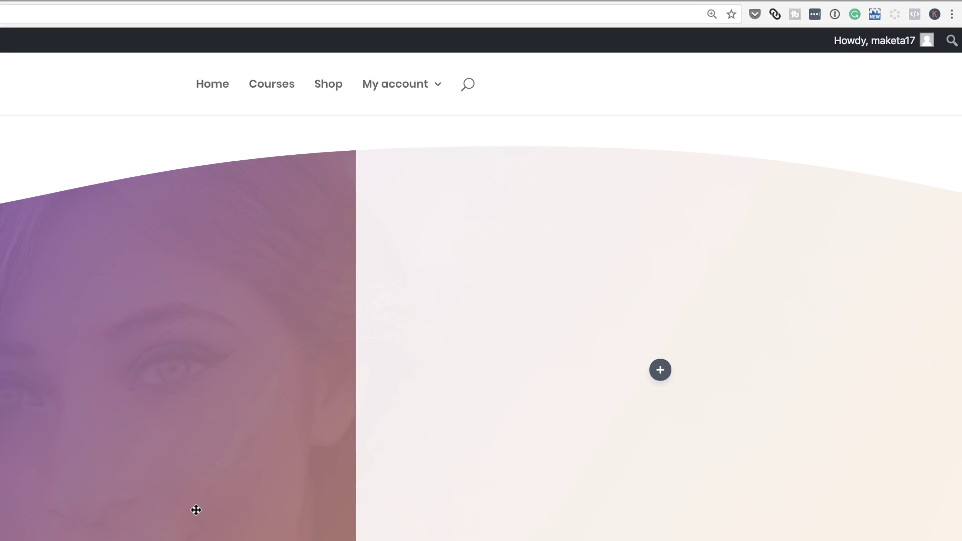
# Step: Insert a Text module in the second column and replace its placeholder content with "Stay in touch"
pyautogui.click(660, 370)
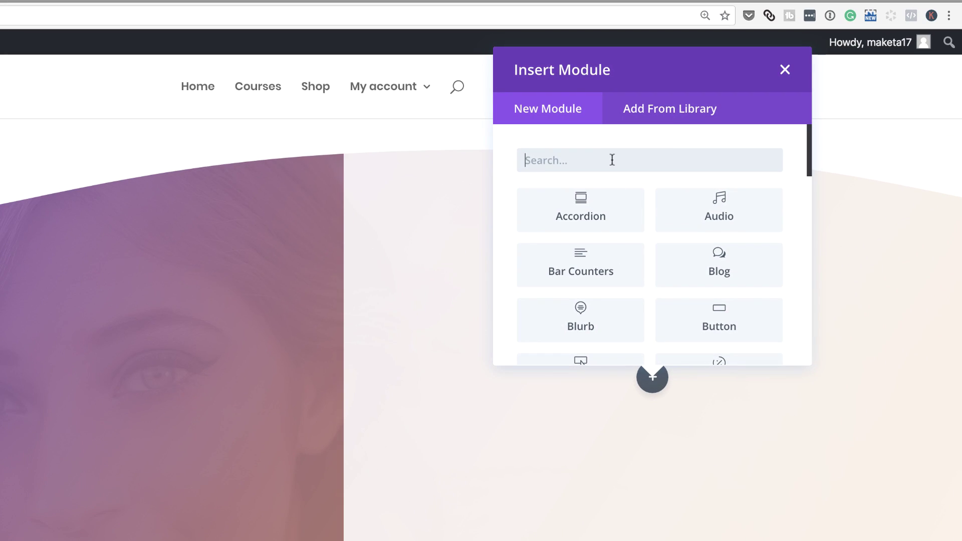
pyautogui.write('text')
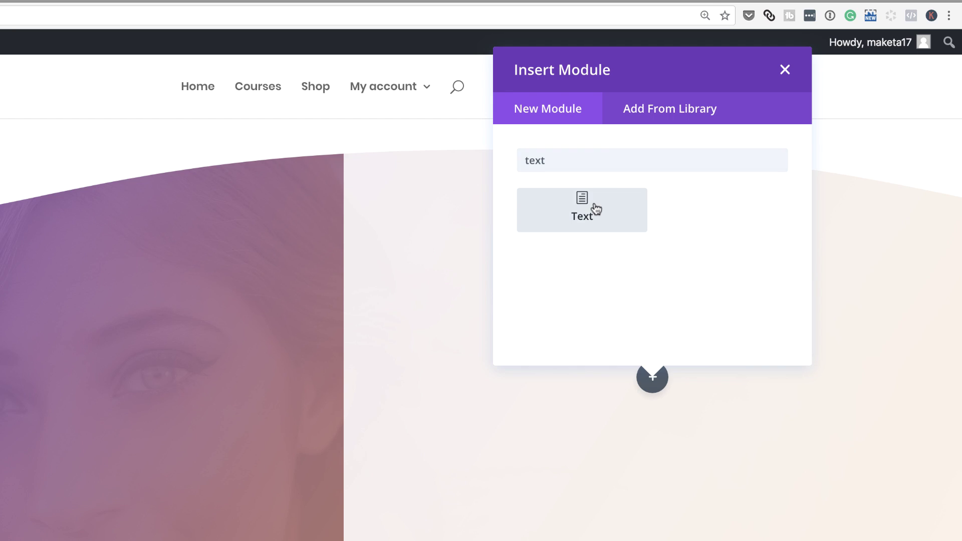
pyautogui.click(597, 209)
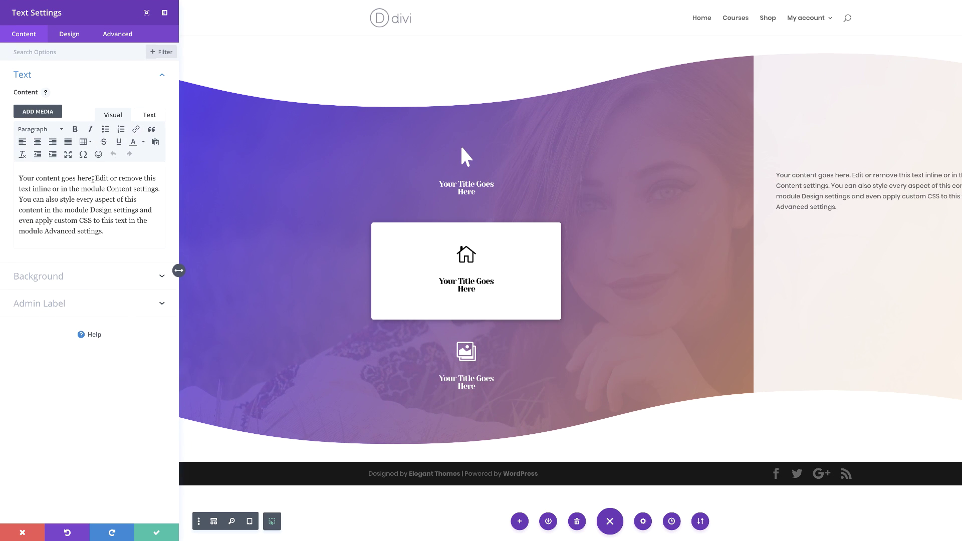
pyautogui.moveTo(93, 179); pyautogui.dragTo(133, 236)
pyautogui.press('BackSpace')
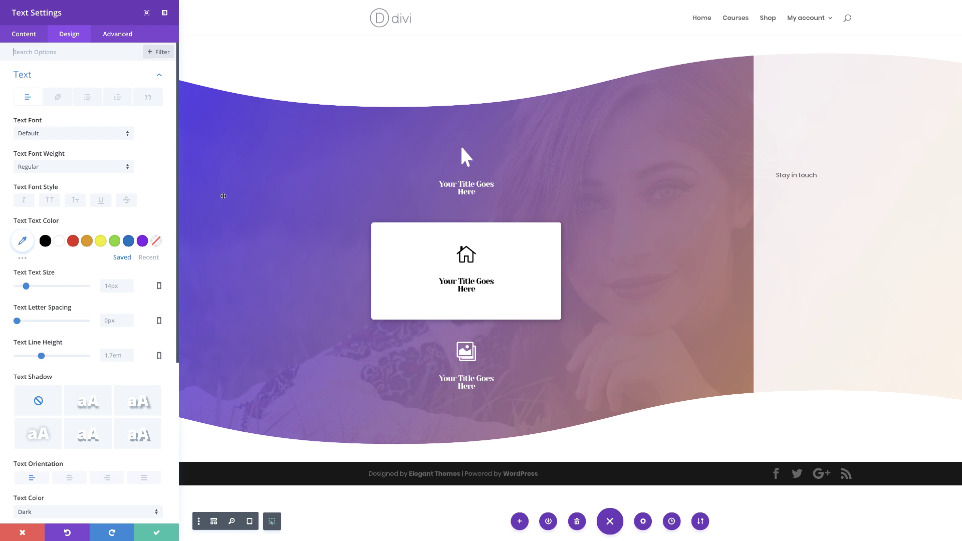
# Step: Style the "Stay in touch" text in black Yeseva One at 54px with a 1em line height, and save the module
pyautogui.click(49, 136)
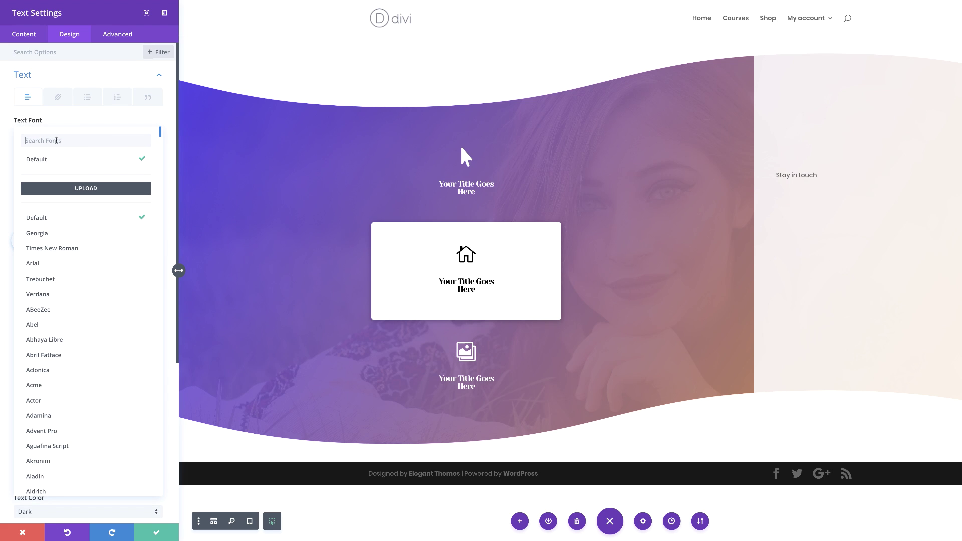
pyautogui.write('Yeseva One')
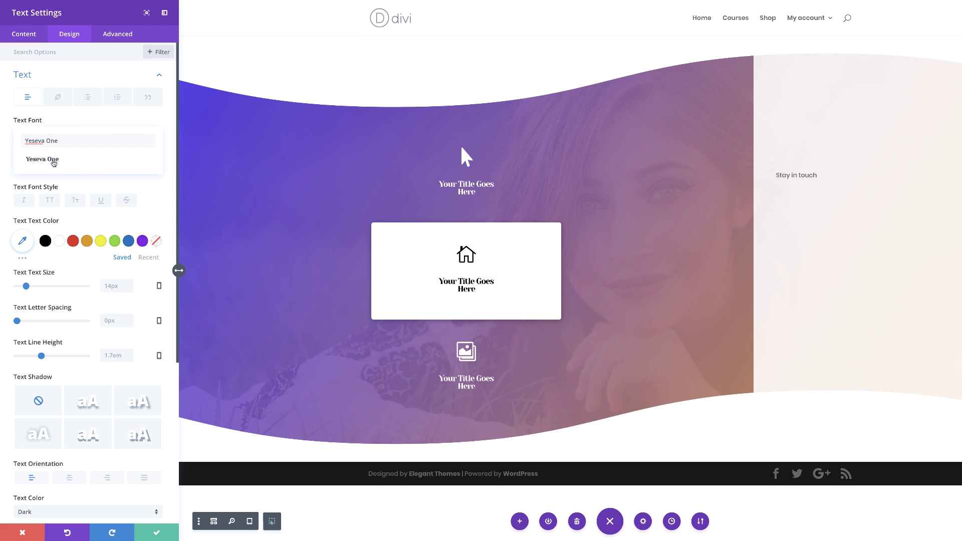
pyautogui.click(50, 160)
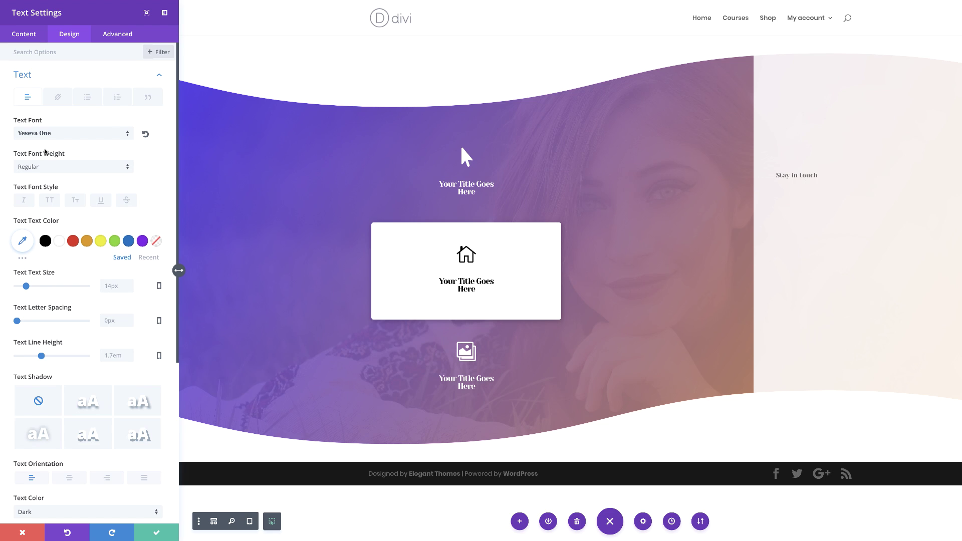
pyautogui.click(46, 241)
pyautogui.write('54')
pyautogui.moveTo(38, 357); pyautogui.dragTo(14, 357)
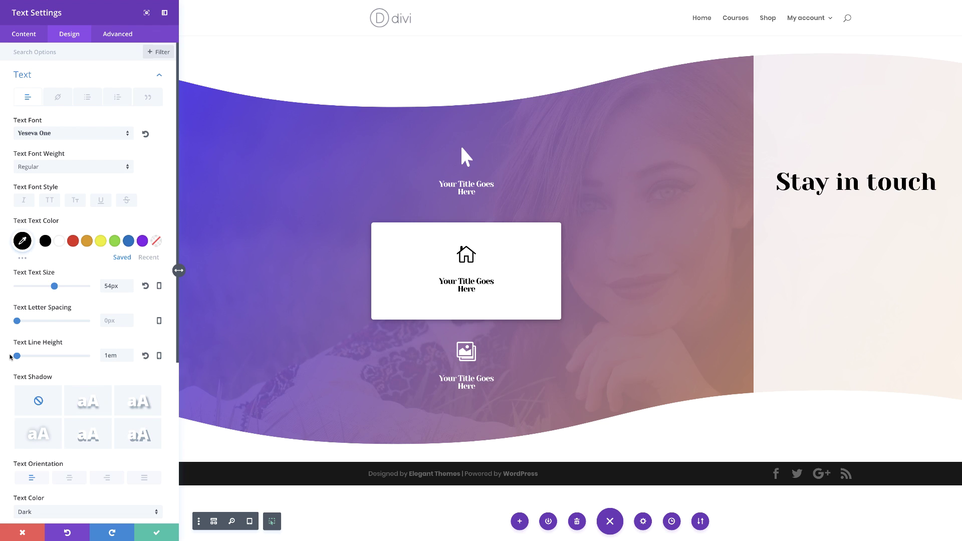
pyautogui.click(156, 534)
# Step: Add a Text module with a Lorem ipsum paragraph below the heading, give it a 20px top margin and save it
pyautogui.moveTo(817, 217)
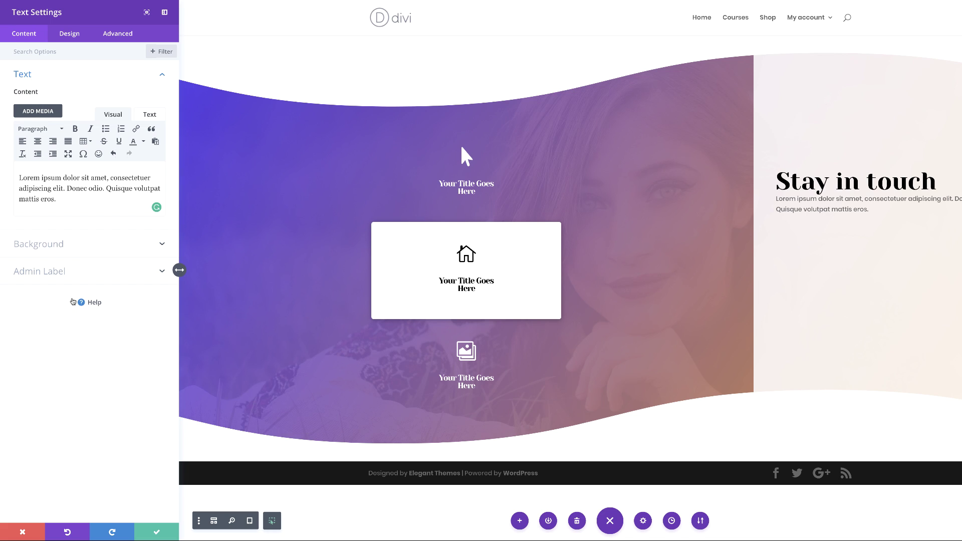
pyautogui.click(68, 52)
pyautogui.write('Marg')
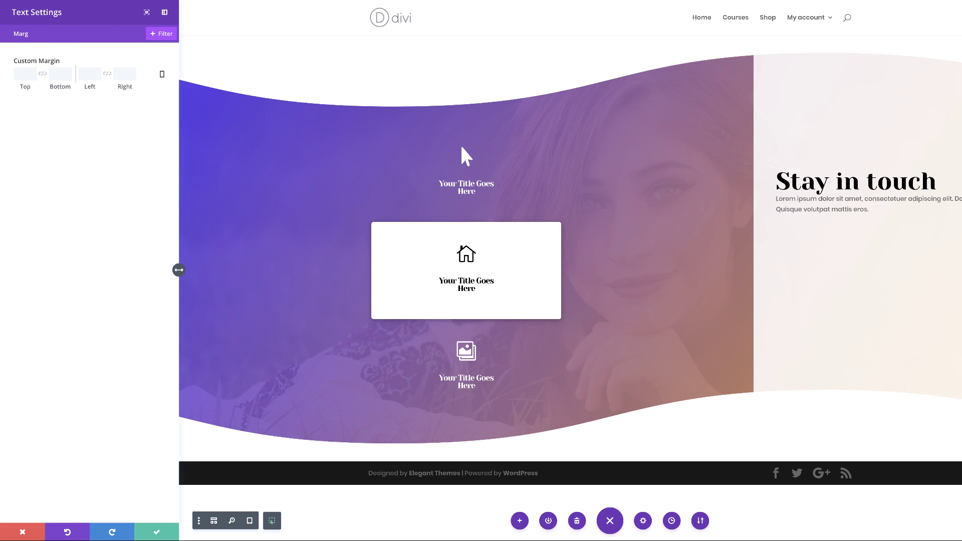
pyautogui.click(24, 75)
pyautogui.write('20px')
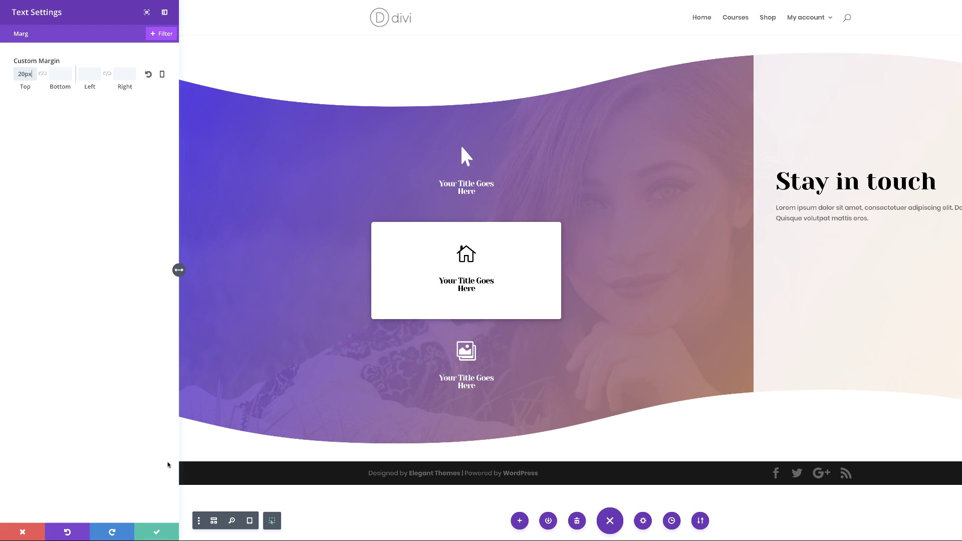
pyautogui.click(152, 534)
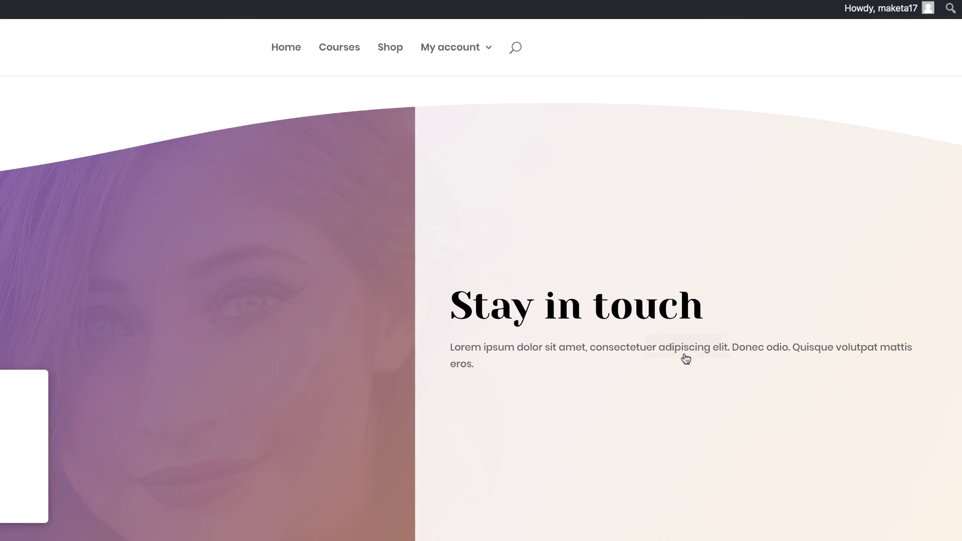
# Step: Insert an Email Optin module below the Lorem ipsum paragraph in the second column
pyautogui.moveTo(859, 235)
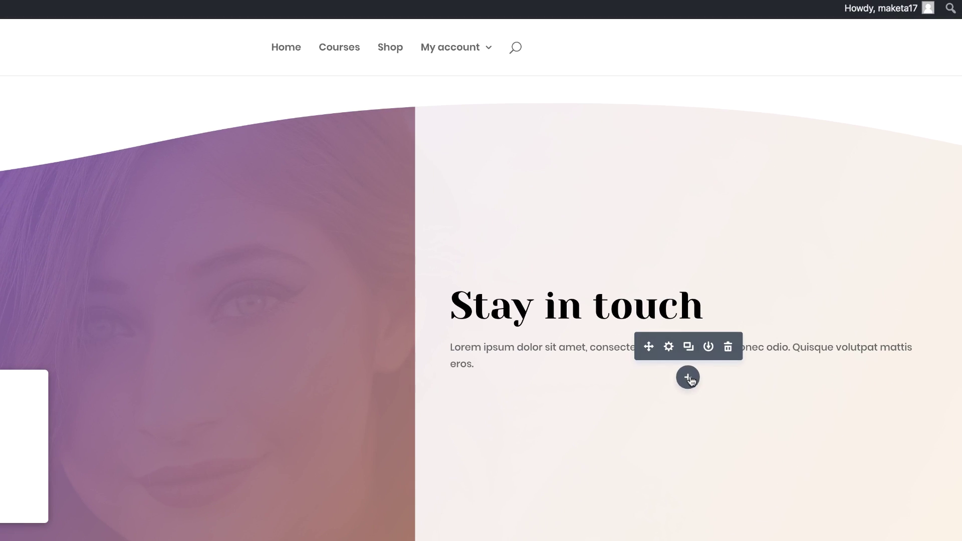
pyautogui.click(688, 378)
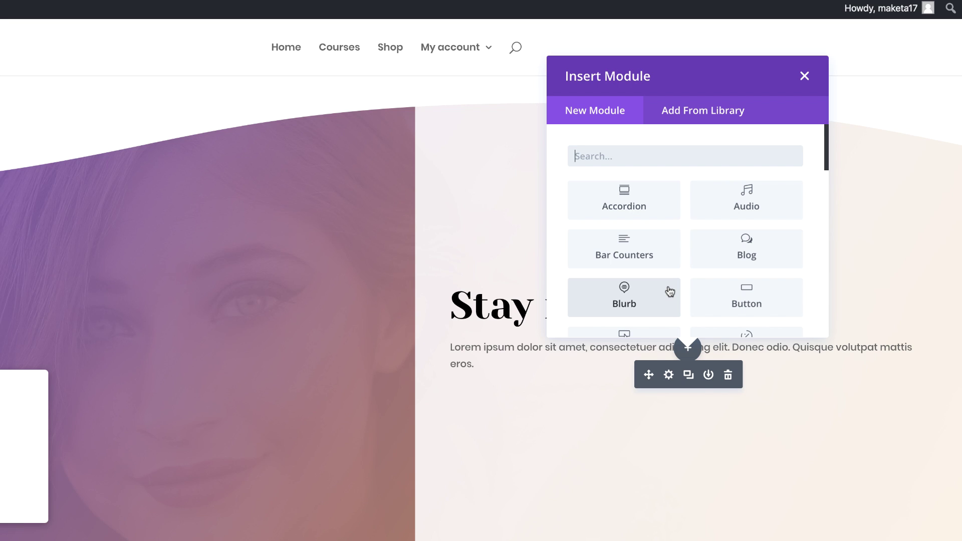
pyautogui.write('ema')
pyautogui.click(624, 193)
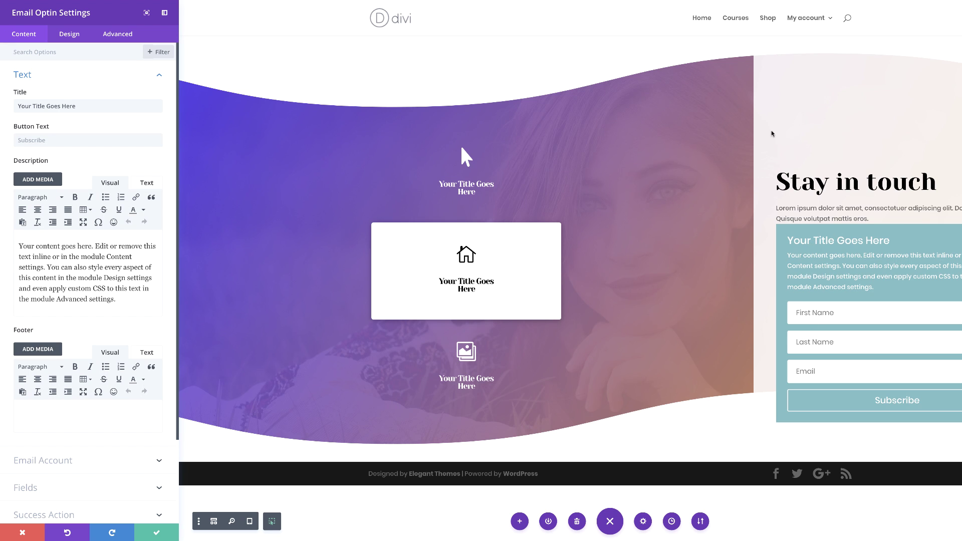
# Step: Set the email optin's background color to fully transparent white, rgba(255,255,255,0)
pyautogui.scroll(-2, 133, 405)
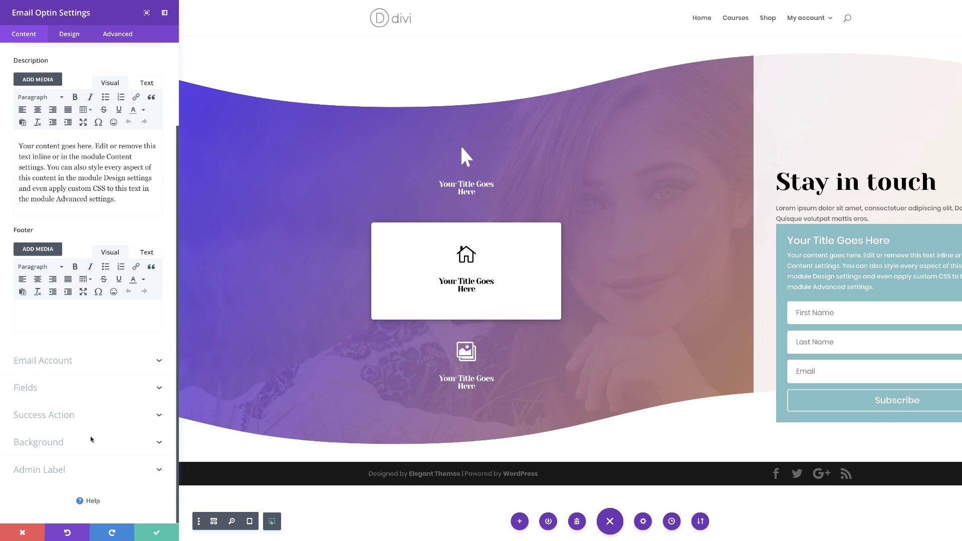
pyautogui.click(59, 443)
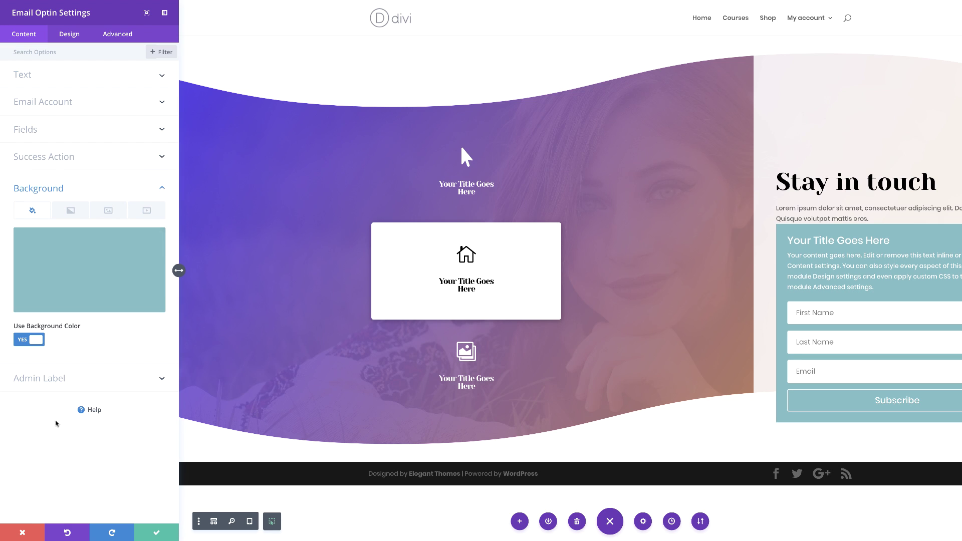
pyautogui.click(105, 273)
pyautogui.moveTo(154, 241); pyautogui.dragTo(145, 307)
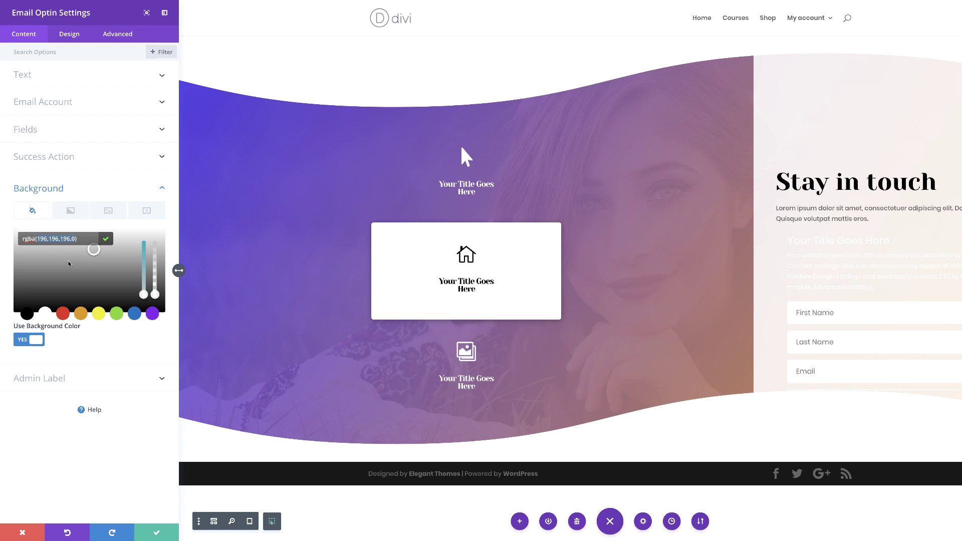
pyautogui.moveTo(69, 264); pyautogui.dragTo(15, 229)
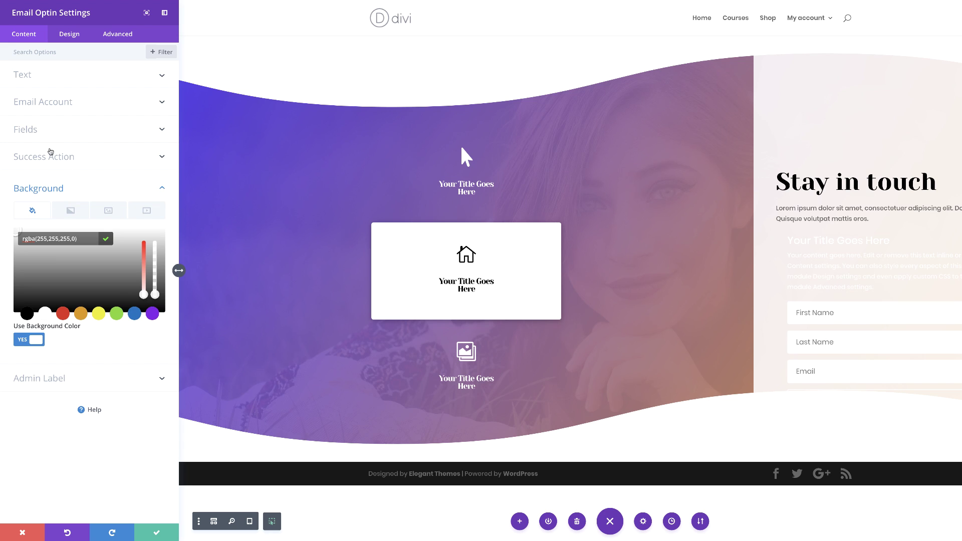
# Step: Disable the First Name and Last Name fields in the email optin, leaving only the email field
pyautogui.click(34, 130)
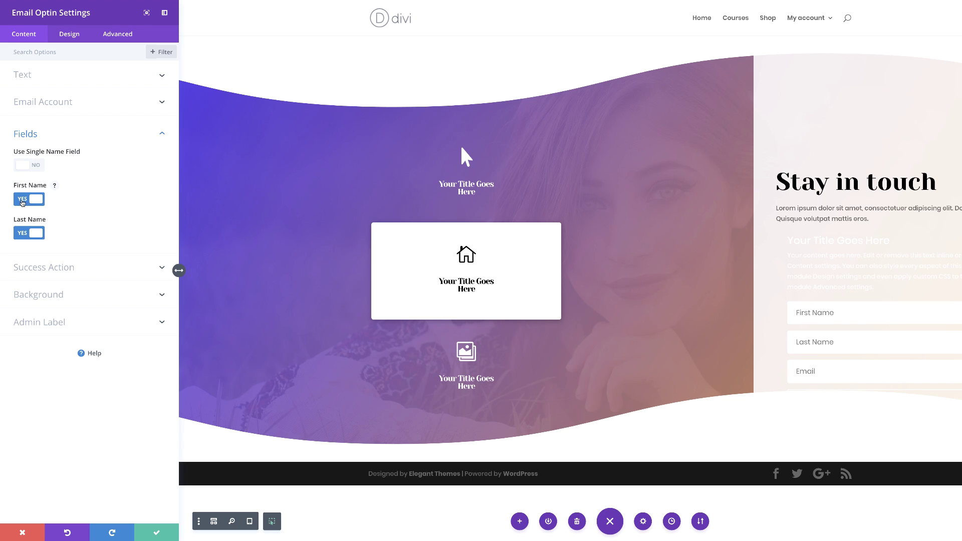
pyautogui.click(22, 200)
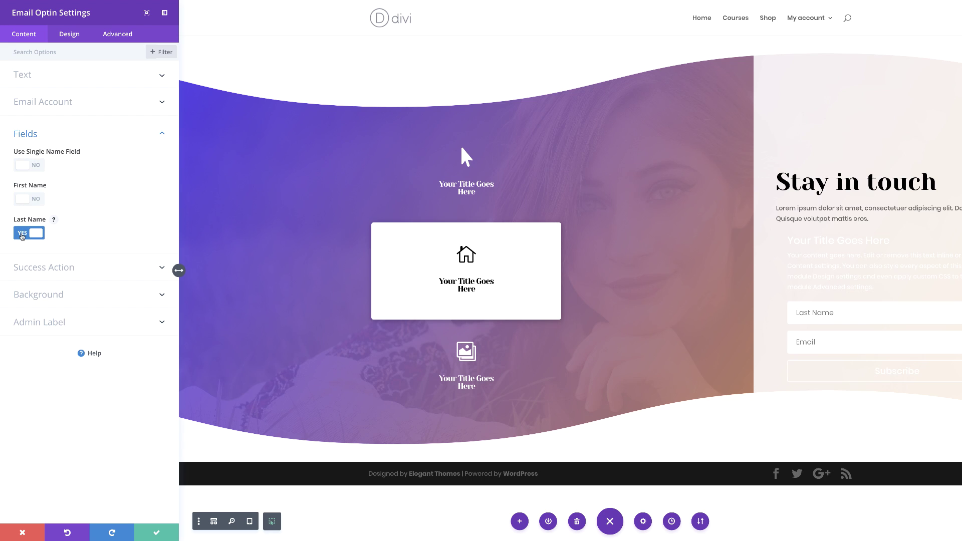
pyautogui.click(22, 234)
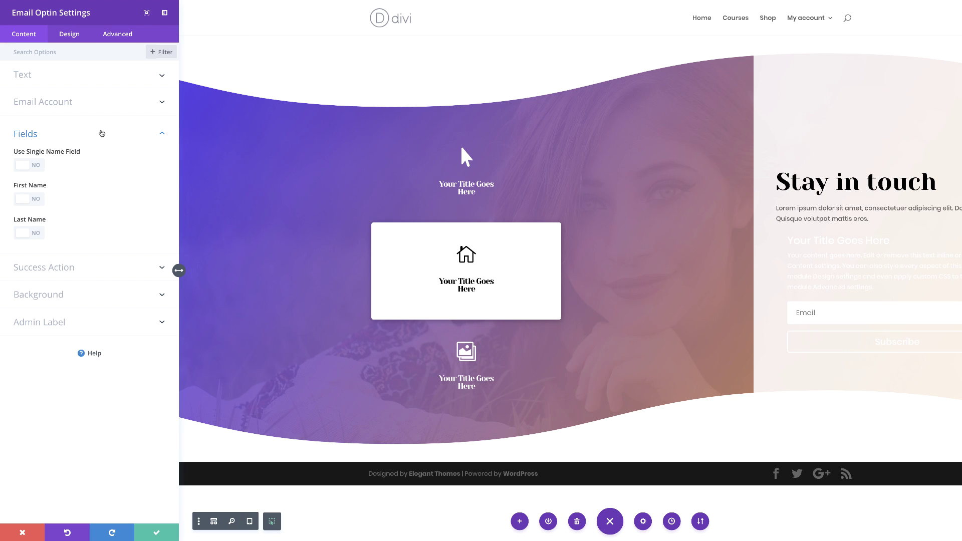
pyautogui.click(56, 104)
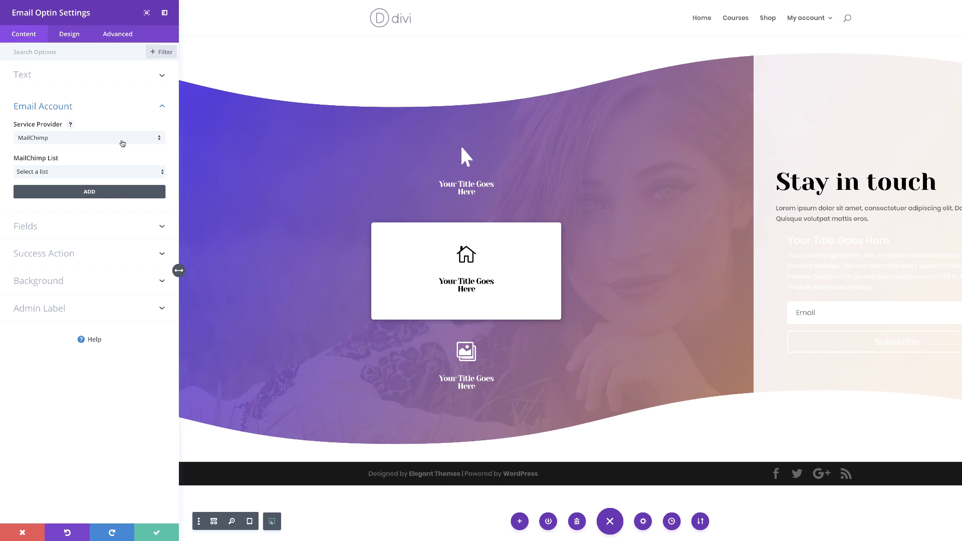
pyautogui.click(103, 141)
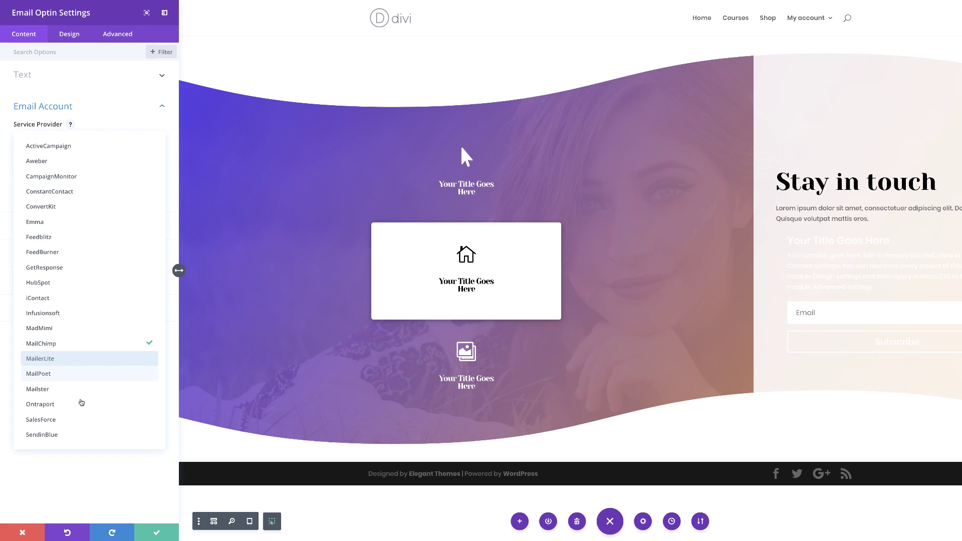
pyautogui.click(99, 500)
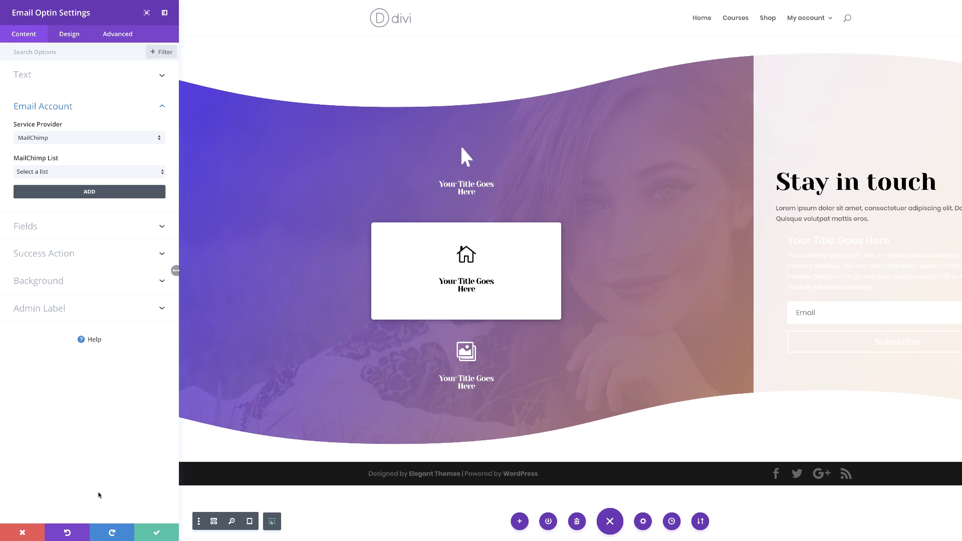
# Step: Clear the email optin's placeholder title and description text
pyautogui.click(27, 77)
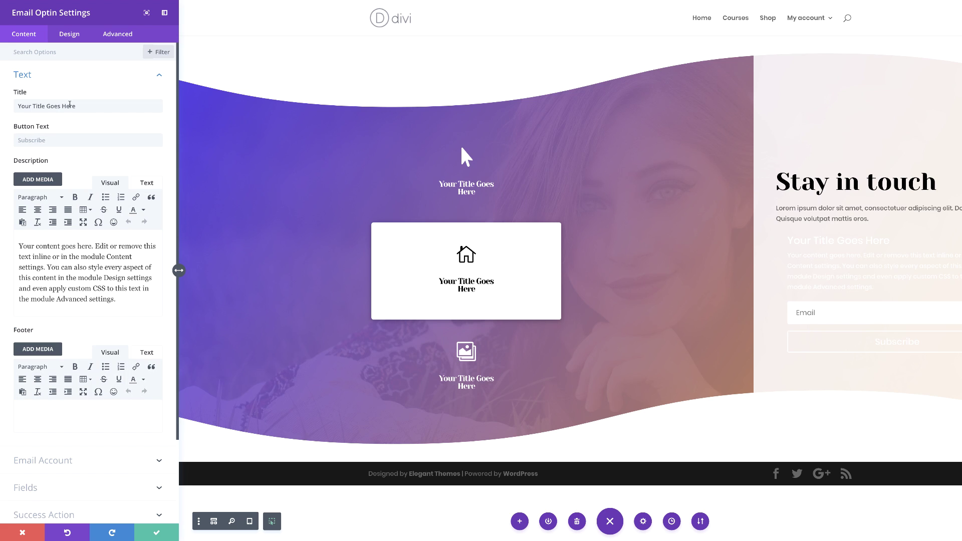
pyautogui.tripleClick(85, 105)
pyautogui.press('BackSpace')
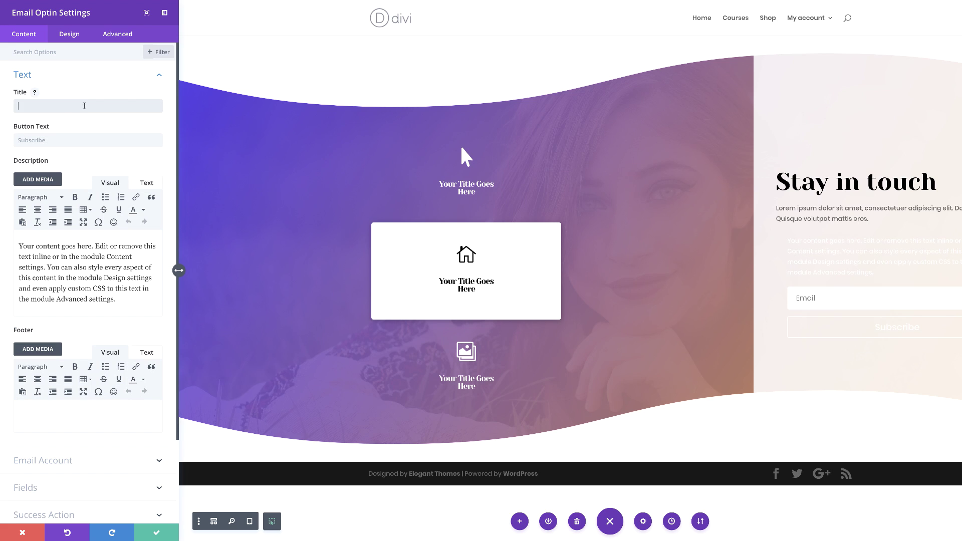
pyautogui.moveTo(119, 299); pyautogui.dragTo(18, 245)
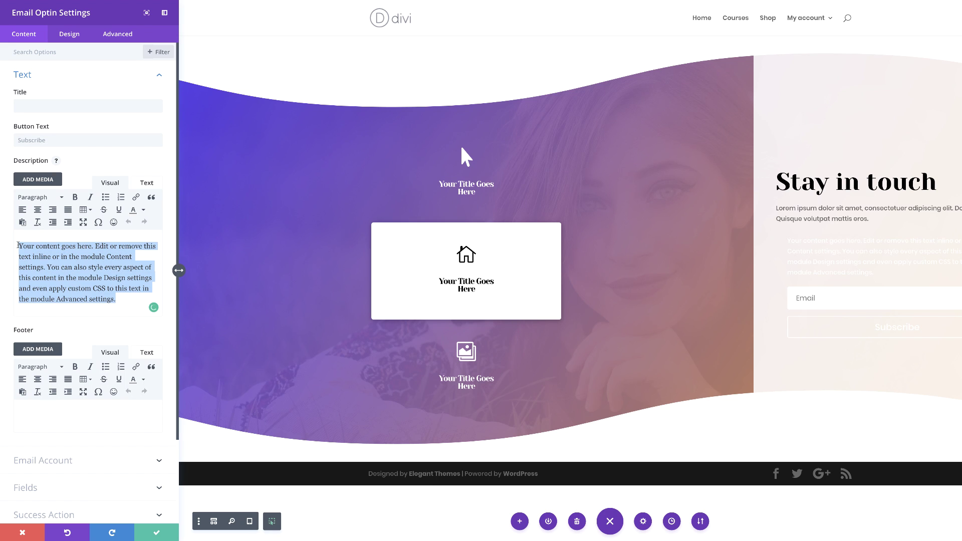
pyautogui.press('BackSpace')
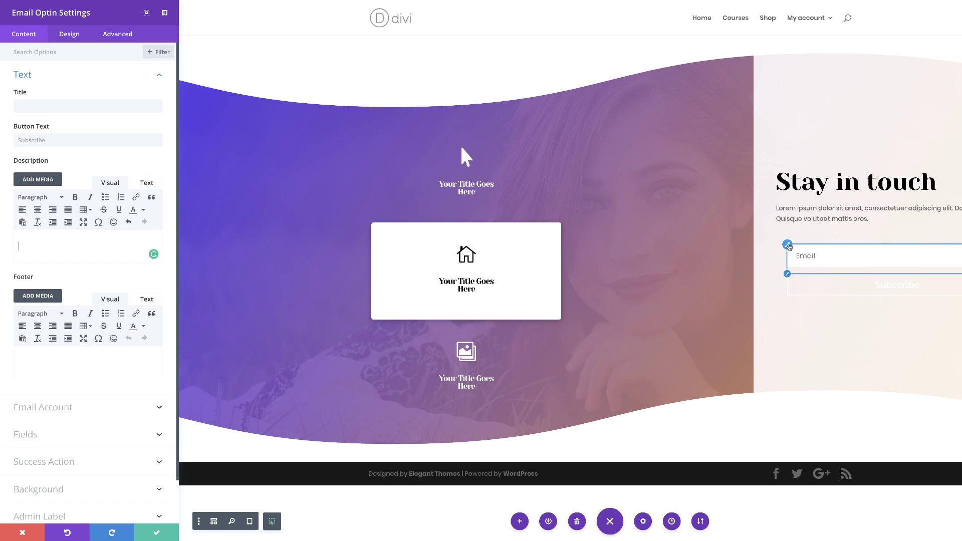
# Step: Give the optin's form fields the first box shadow preset and set their rounded corners to 0px
pyautogui.click(788, 245)
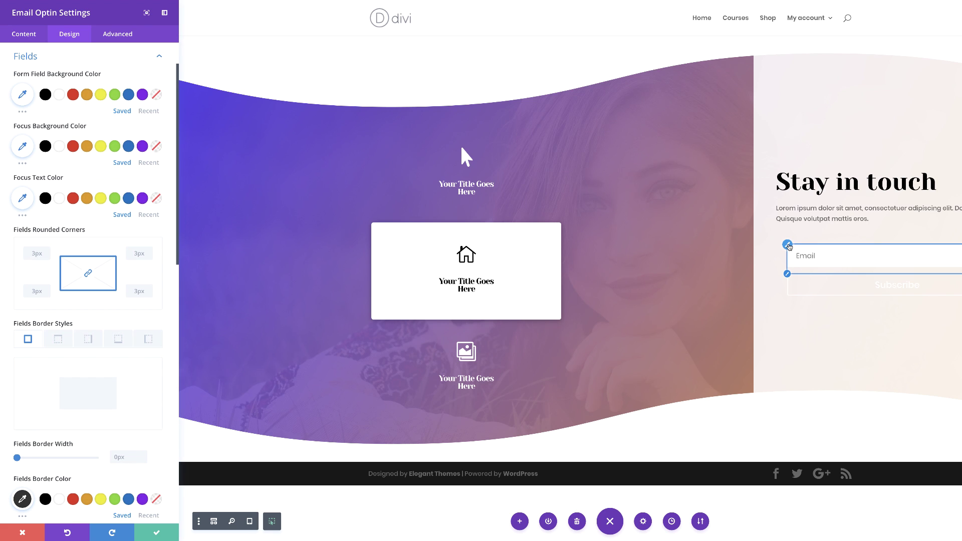
pyautogui.scroll(-3, 121, 375)
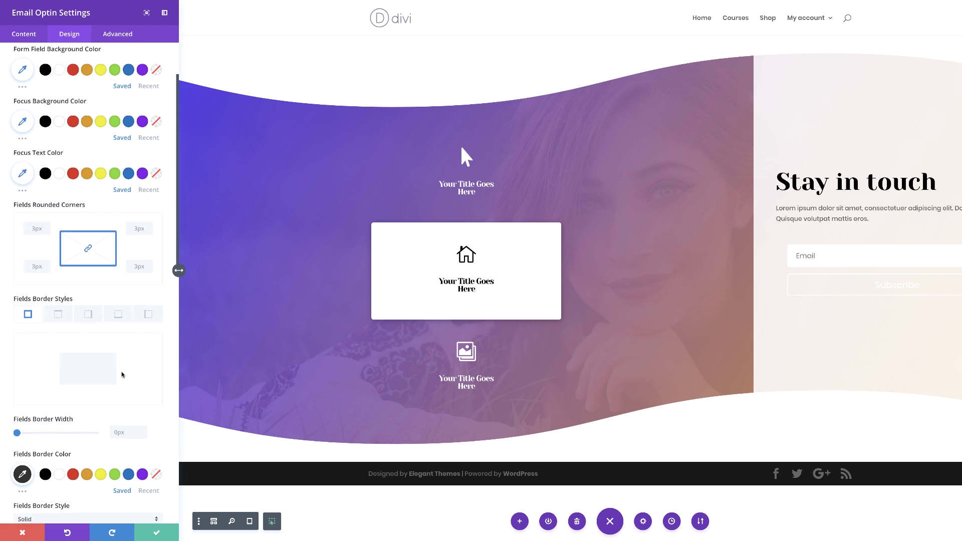
pyautogui.scroll(-2, 122, 375)
pyautogui.click(73, 434)
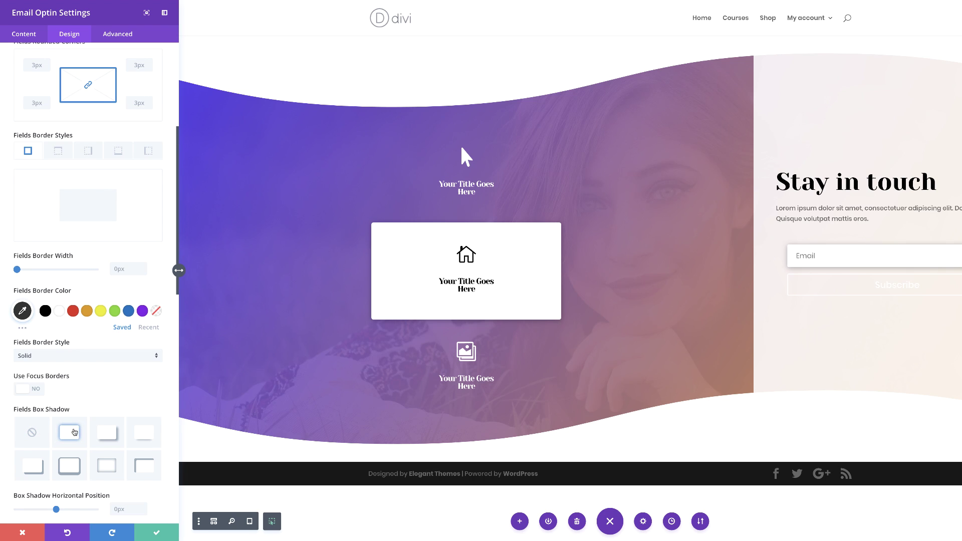
pyautogui.click(38, 66)
pyautogui.write('0px')
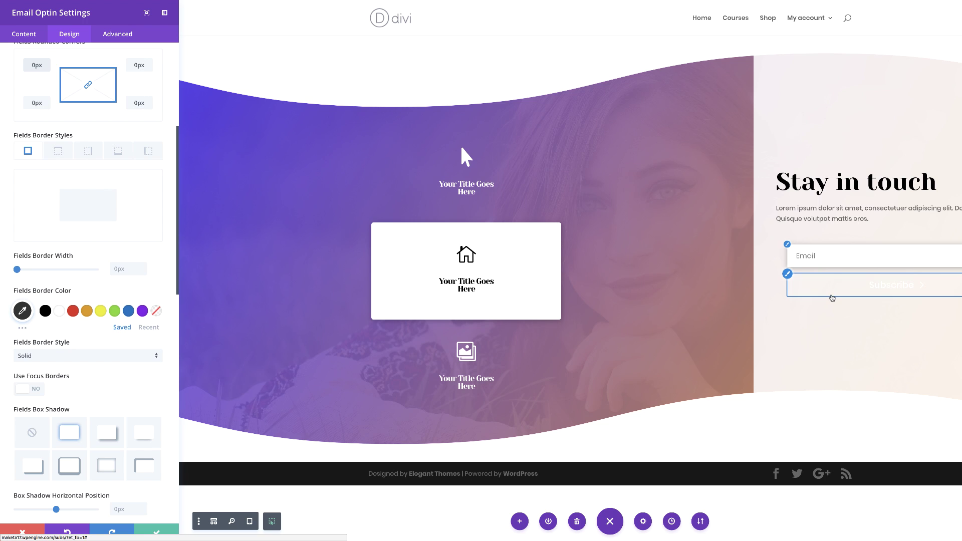
# Step: Style the Subscribe button with white text and a #4f23ff background color
pyautogui.click(787, 274)
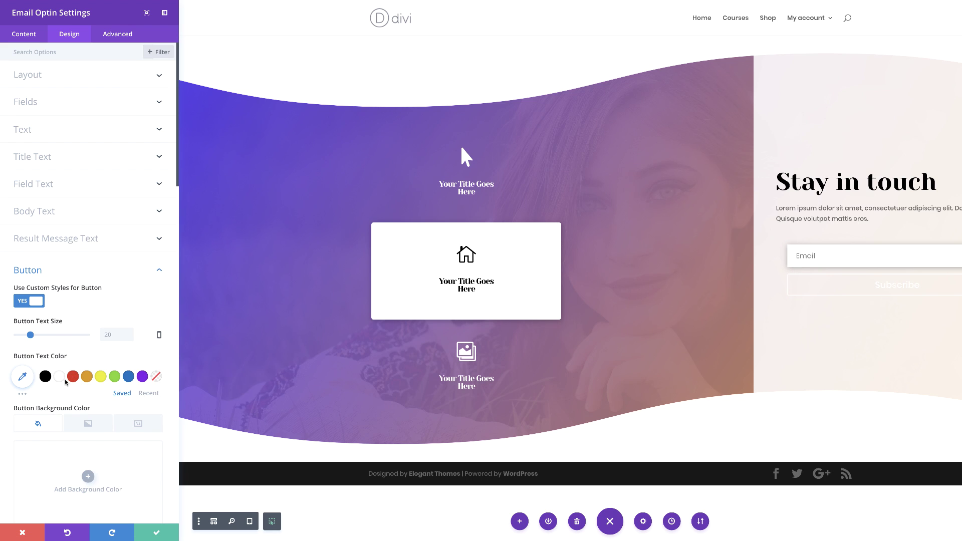
pyautogui.click(60, 377)
pyautogui.scroll(-3, 93, 328)
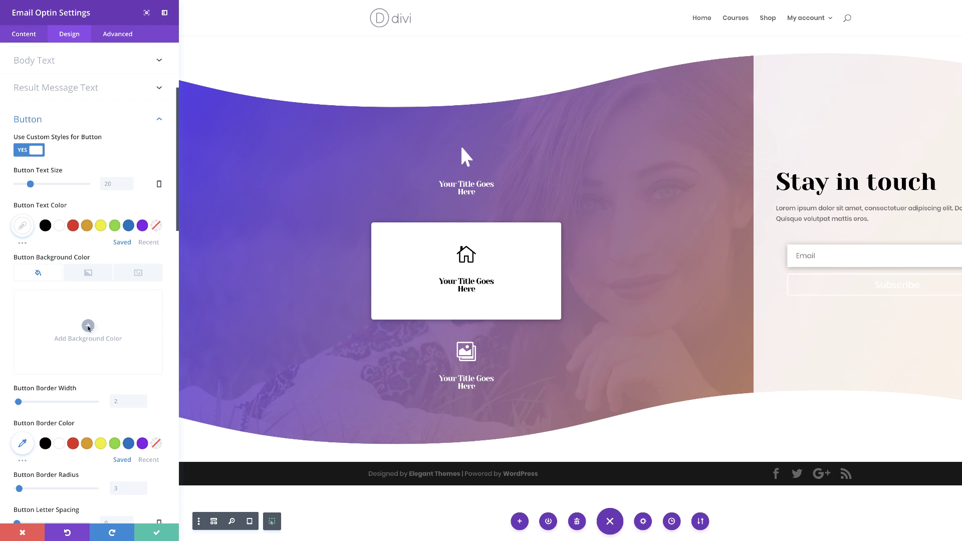
pyautogui.click(88, 326)
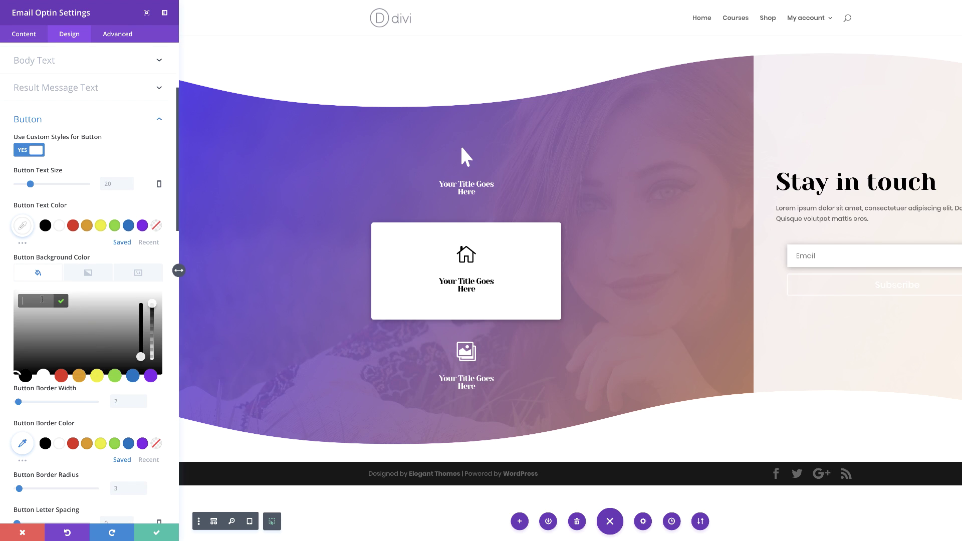
pyautogui.write('#4f23ff')
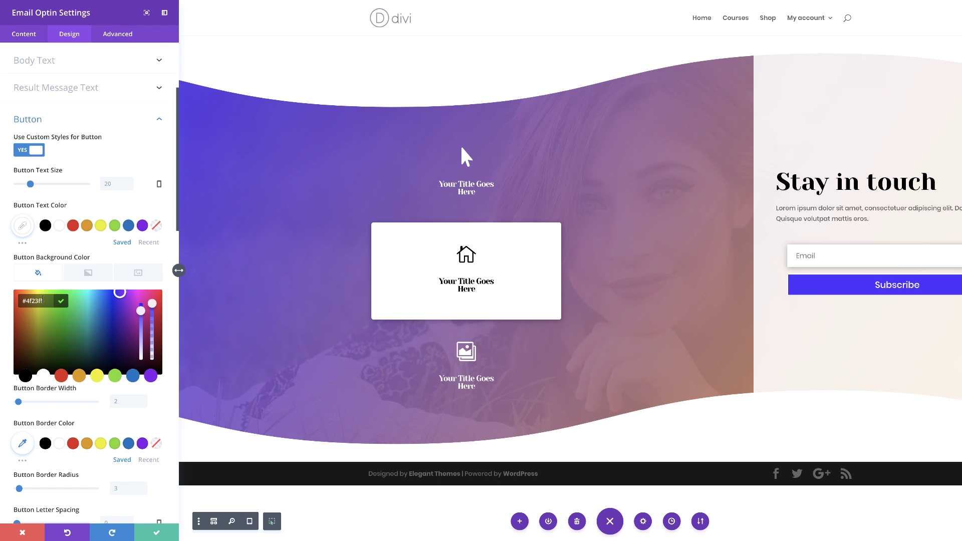
# Step: Set the rounded corners of the email optin module's own border to 10
pyautogui.scroll(-15, 90, 351)
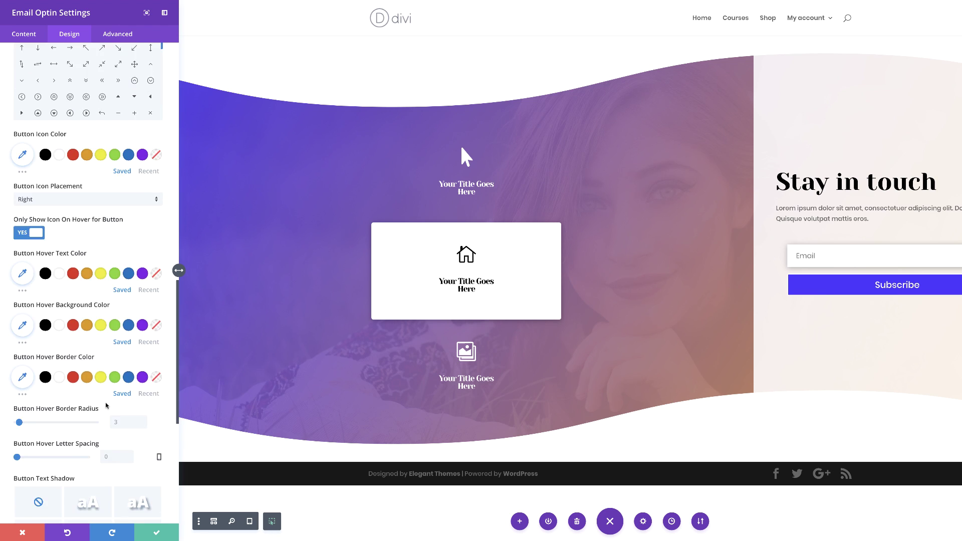
pyautogui.scroll(-4, 107, 406)
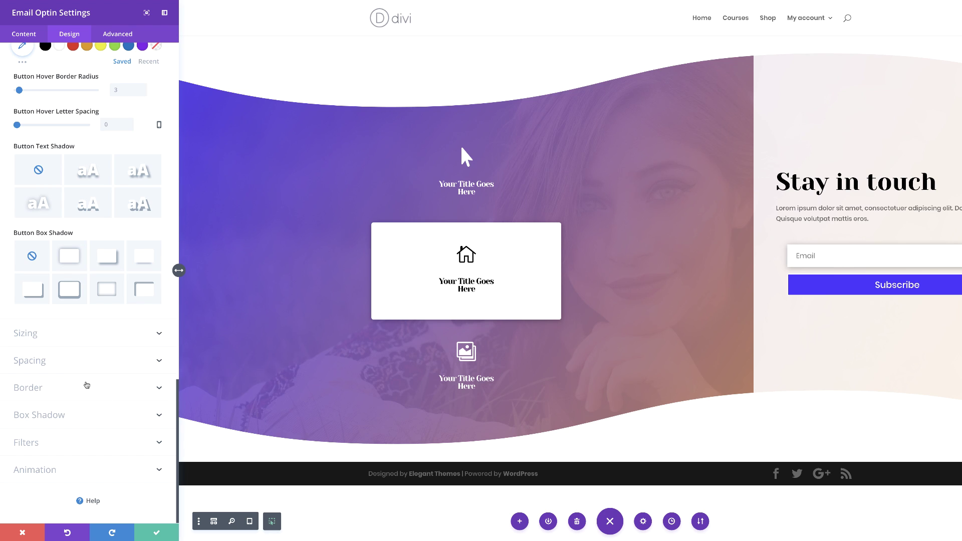
pyautogui.click(33, 389)
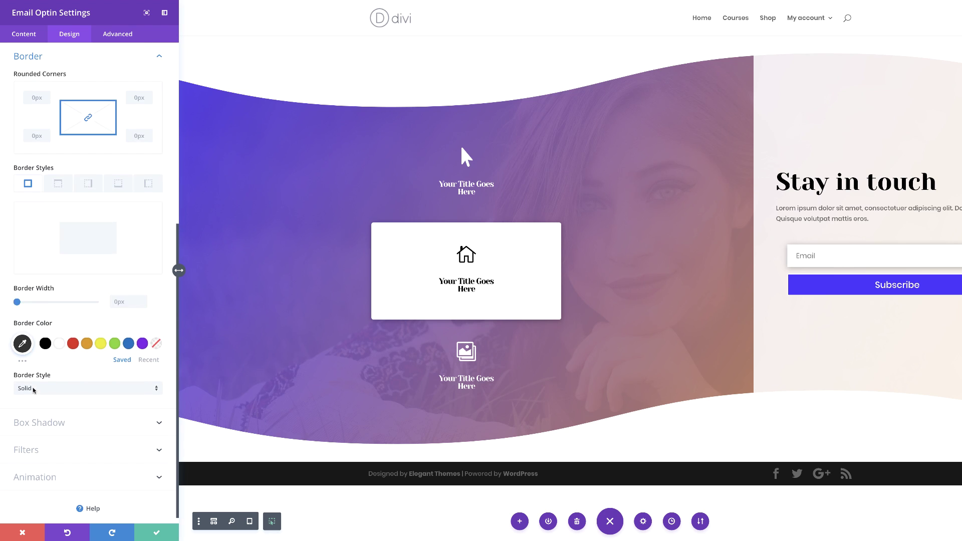
pyautogui.click(35, 97)
pyautogui.write('10')
# Step: Reduce the Subscribe button's border width and border radius to 0px
pyautogui.scroll(10, 43, 150)
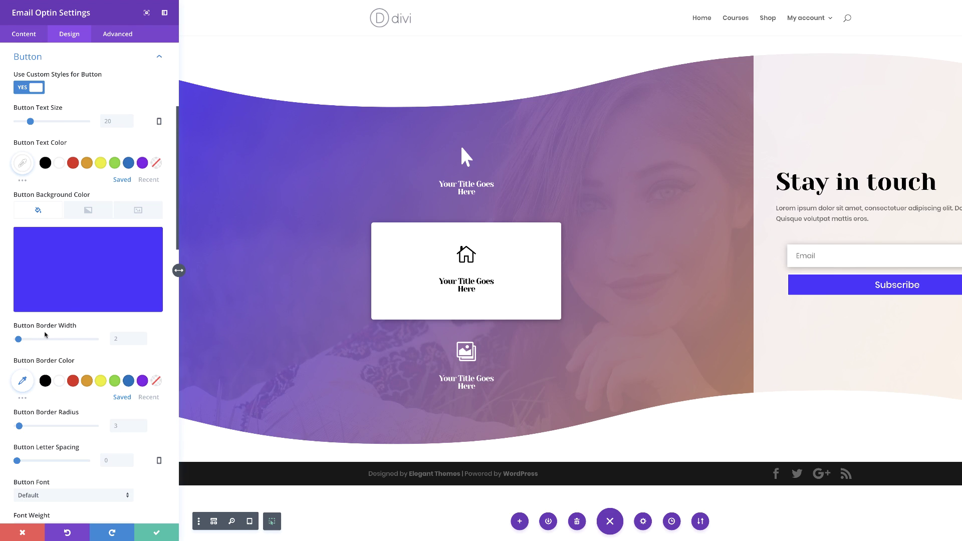
pyautogui.moveTo(2, 341); pyautogui.dragTo(2, 341)
pyautogui.moveTo(19, 429); pyautogui.dragTo(6, 427)
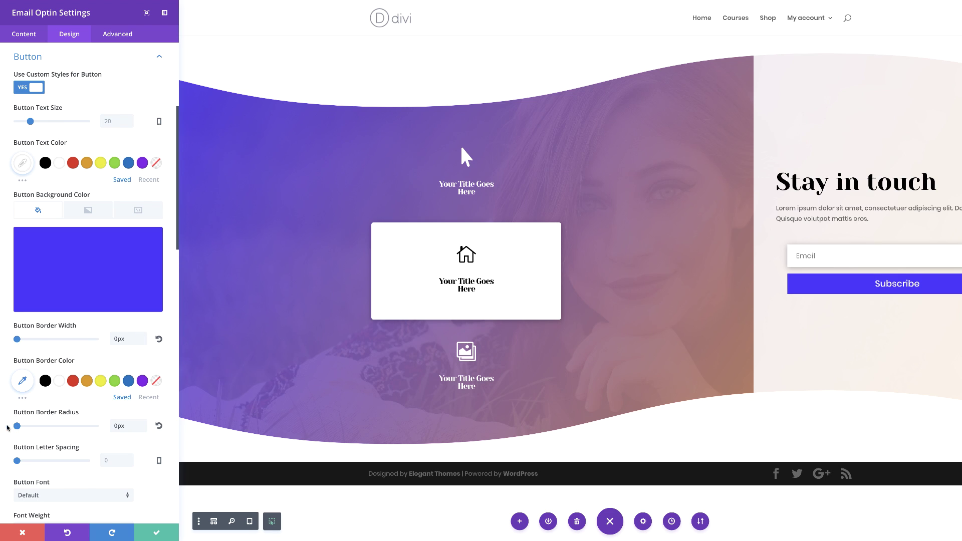
# Step: Choose the right-pointing arrow as the Subscribe button's icon and set its font to Yeseva One
pyautogui.scroll(-4, 88, 420)
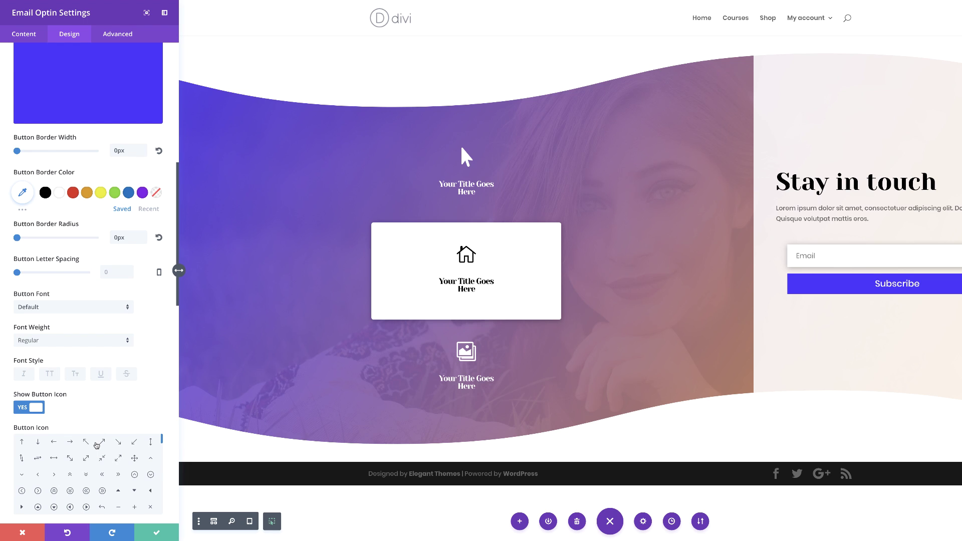
pyautogui.click(70, 443)
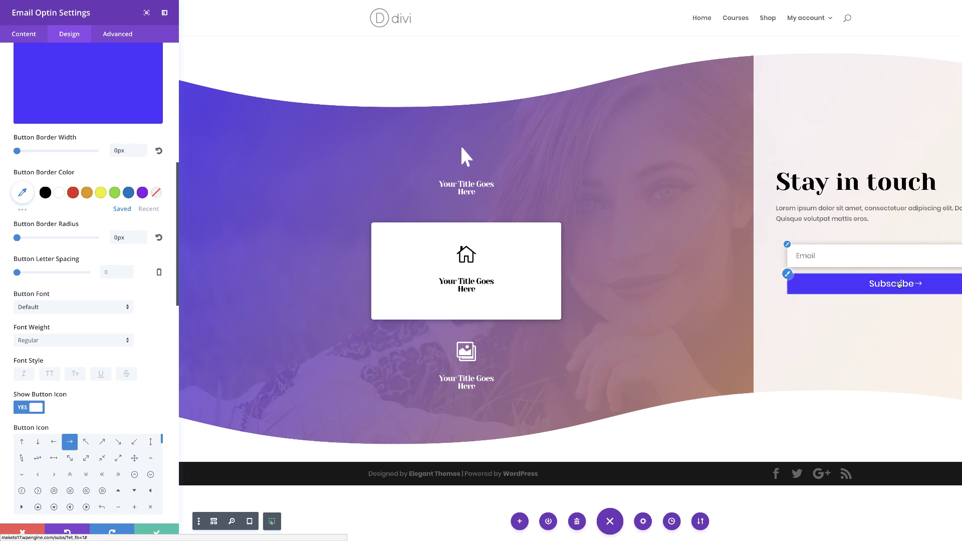
pyautogui.scroll(-1, 150, 408)
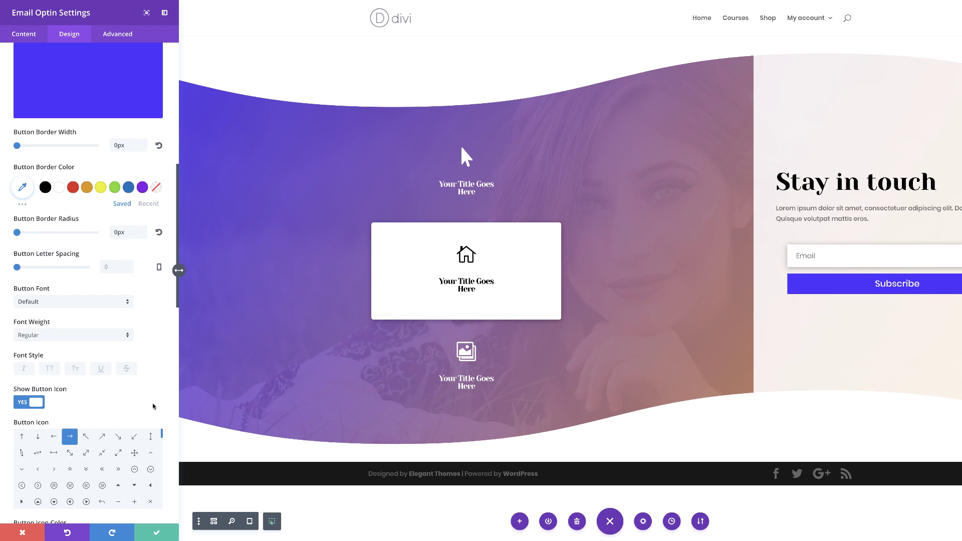
pyautogui.click(79, 302)
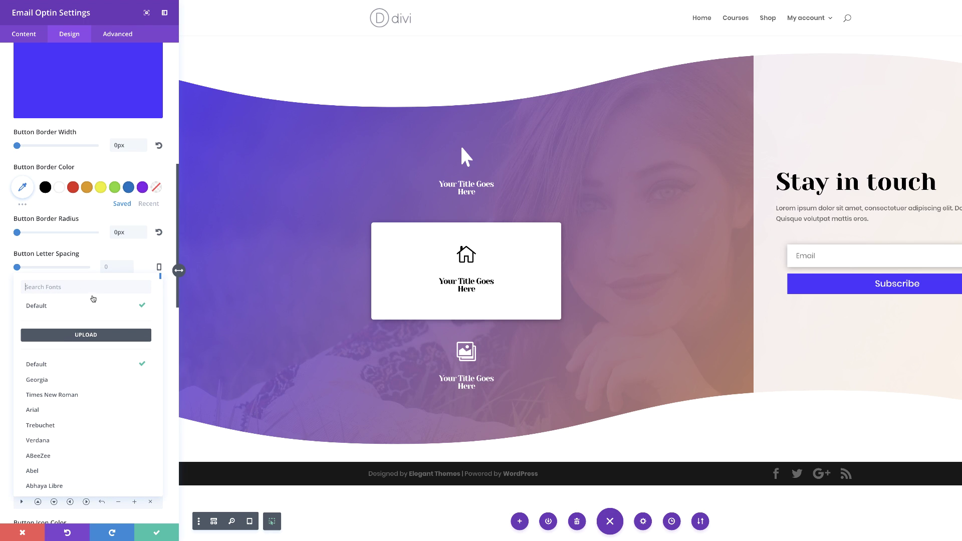
pyautogui.write('yes')
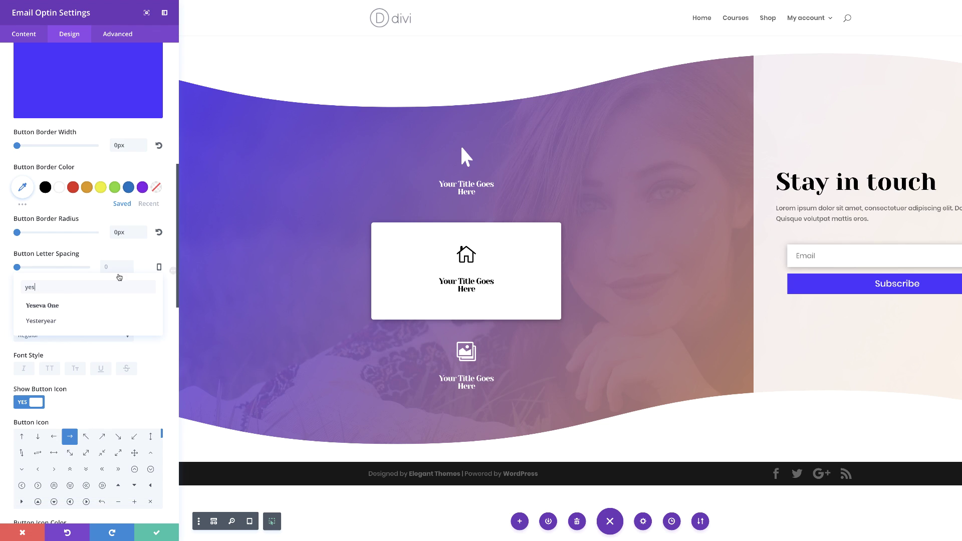
pyautogui.click(59, 307)
# Step: Apply the first box shadow preset to the Subscribe button
pyautogui.scroll(-10, 149, 390)
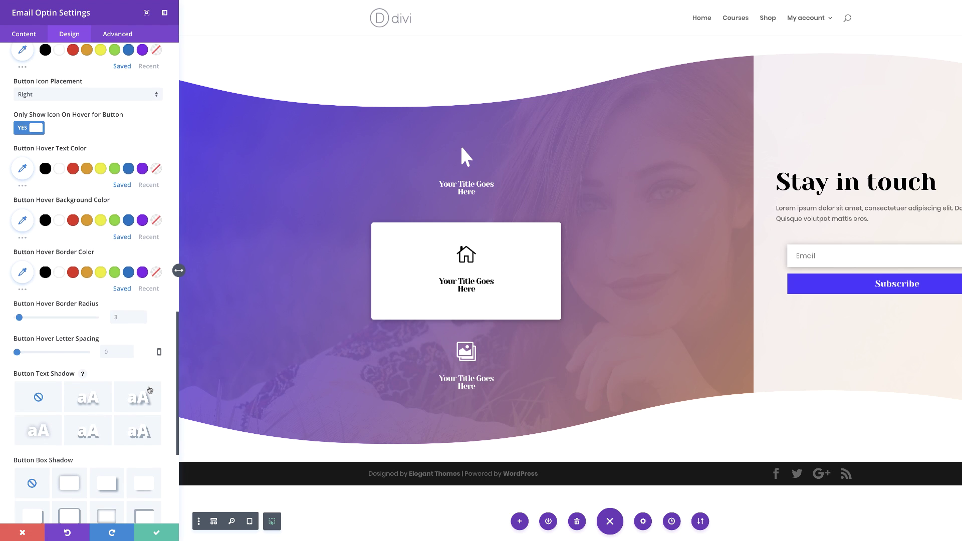
pyautogui.scroll(-2, 149, 390)
pyautogui.click(69, 381)
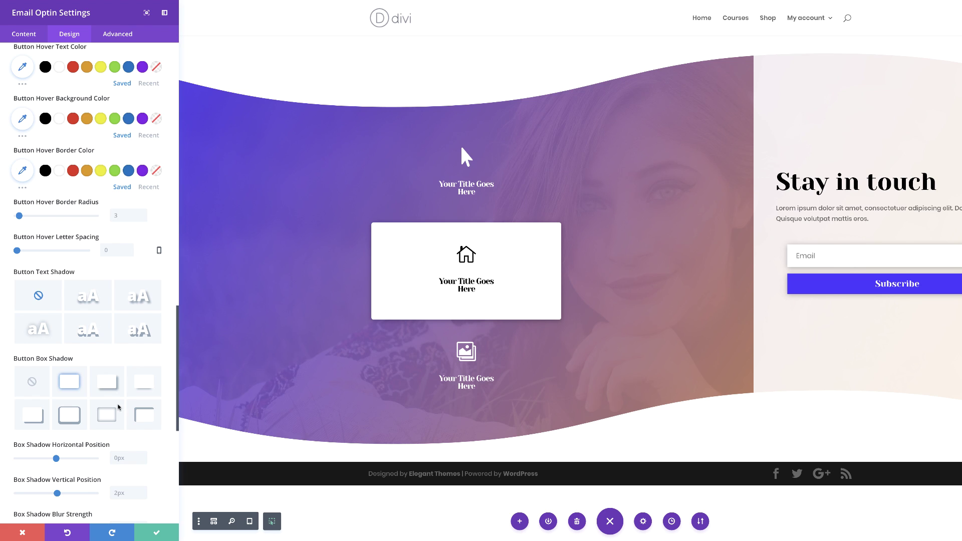
pyautogui.scroll(-7, 119, 407)
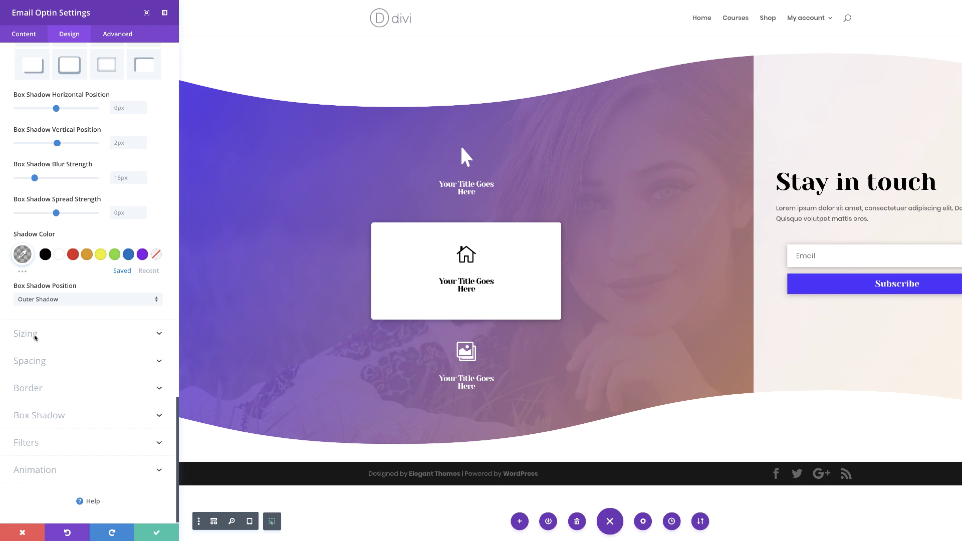
# Step: Set the email optin module's top margin to 20px on desktop and 0px on tablet and smartphone
pyautogui.click(36, 359)
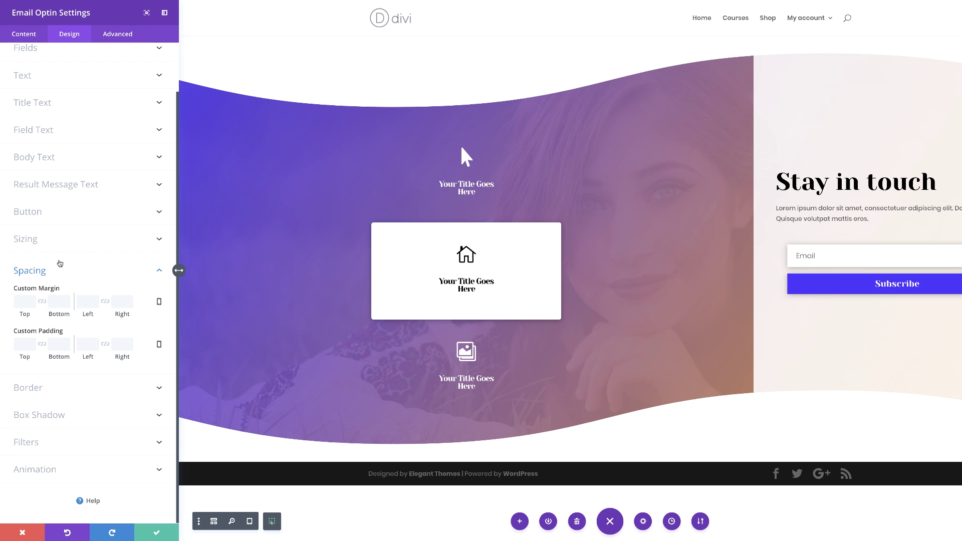
pyautogui.click(22, 297)
pyautogui.write('20px')
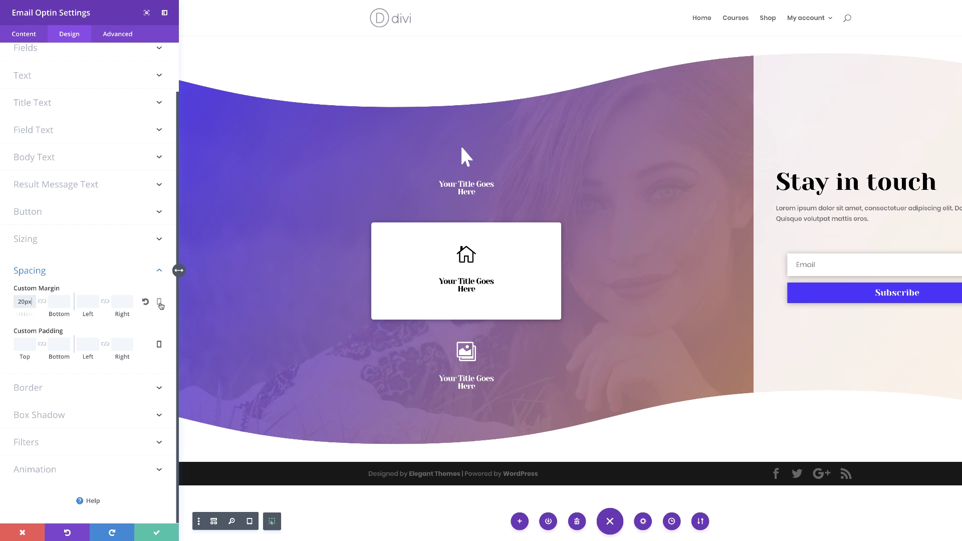
pyautogui.click(159, 303)
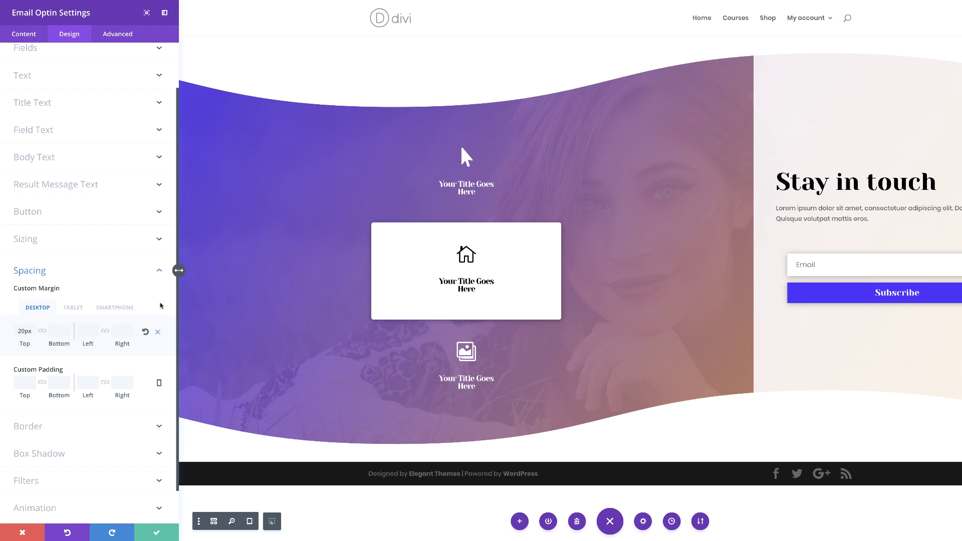
pyautogui.click(73, 307)
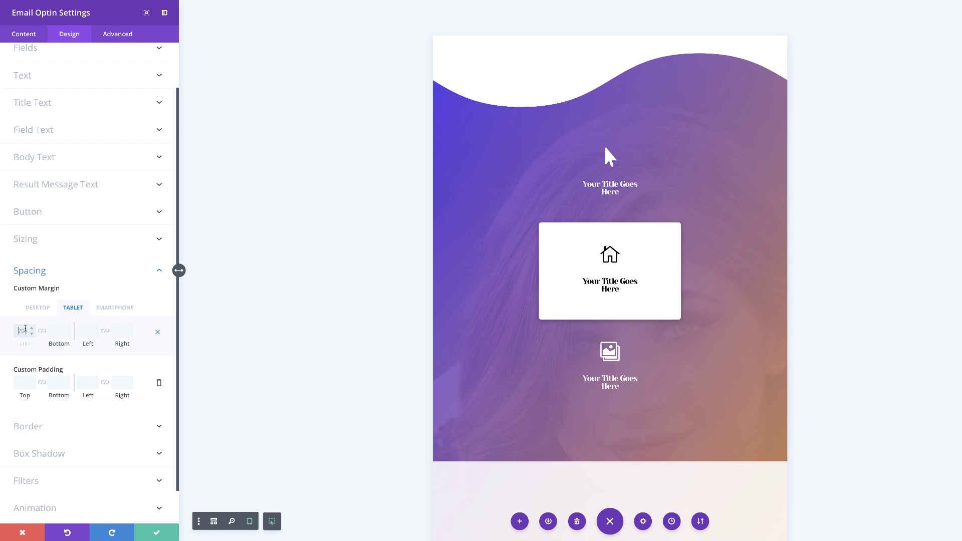
pyautogui.click(114, 307)
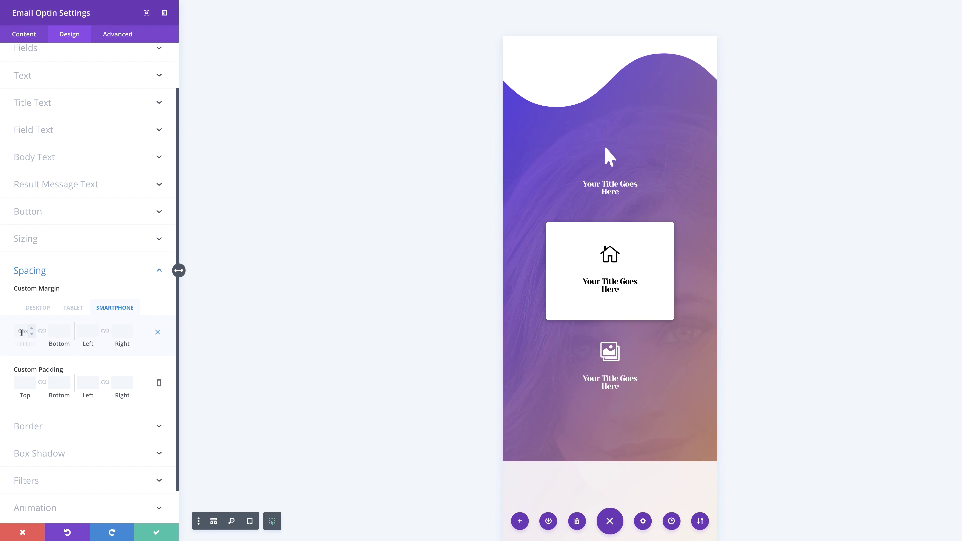
pyautogui.click(21, 331)
pyautogui.write('0px')
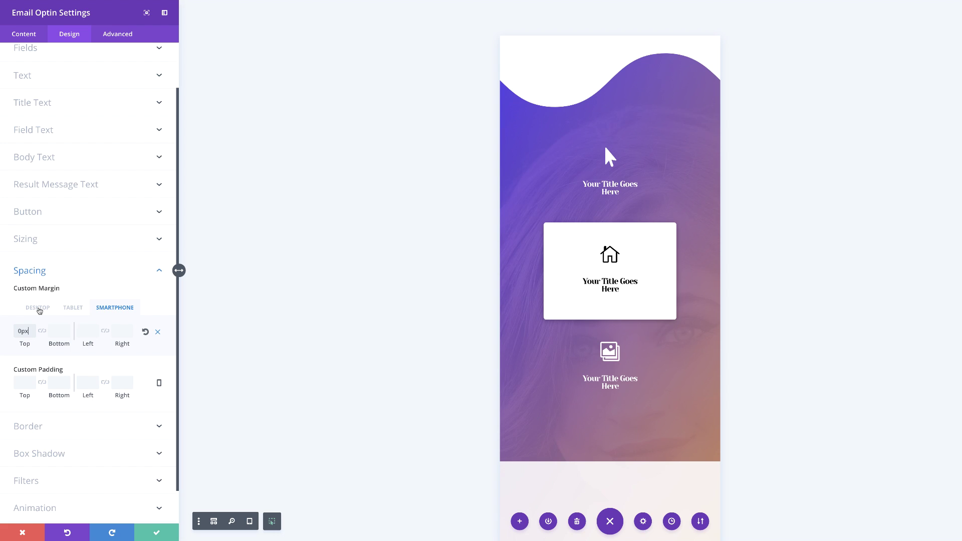
# Step: Set the email optin module's desktop margins to -60% left and 60% right
pyautogui.click(38, 309)
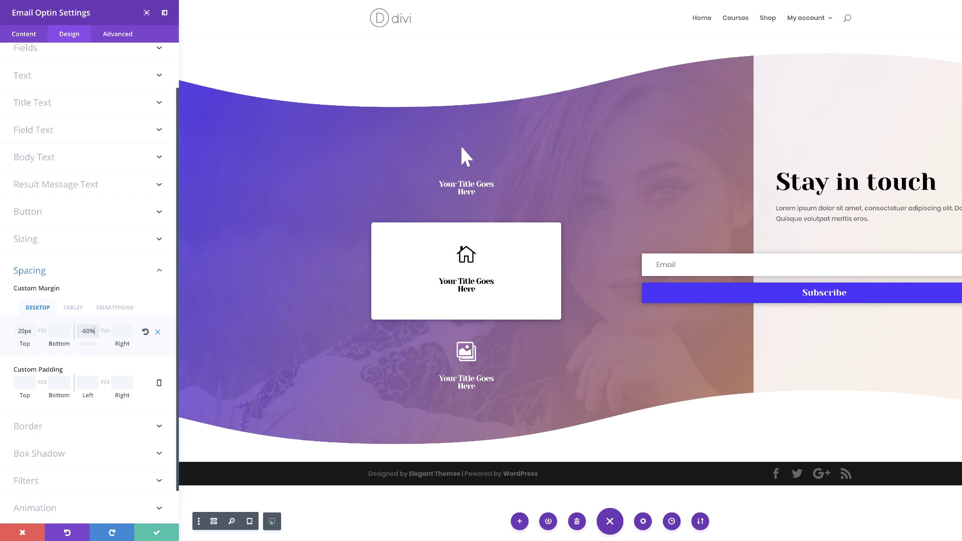
pyautogui.press('Tab')
pyautogui.write('60px')
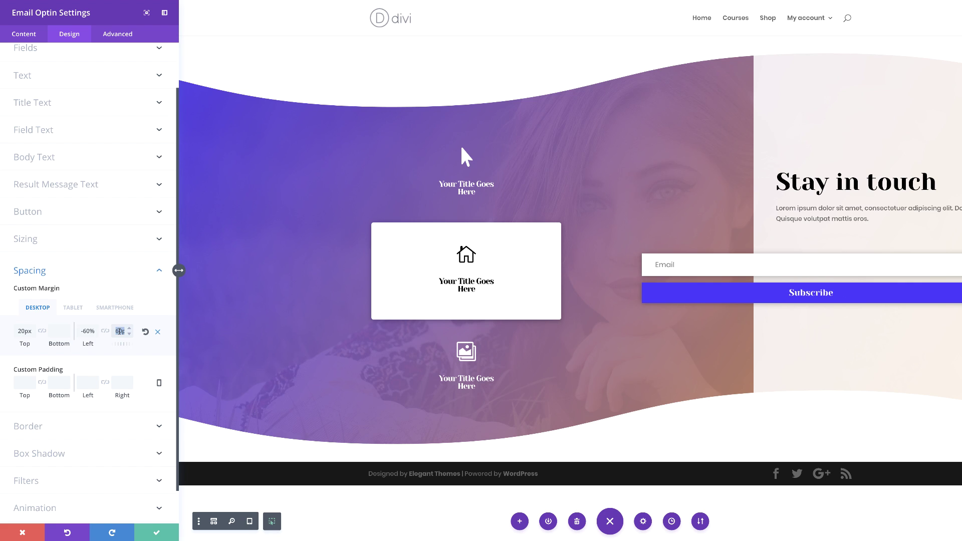
pyautogui.write('60%')
pyautogui.click(85, 338)
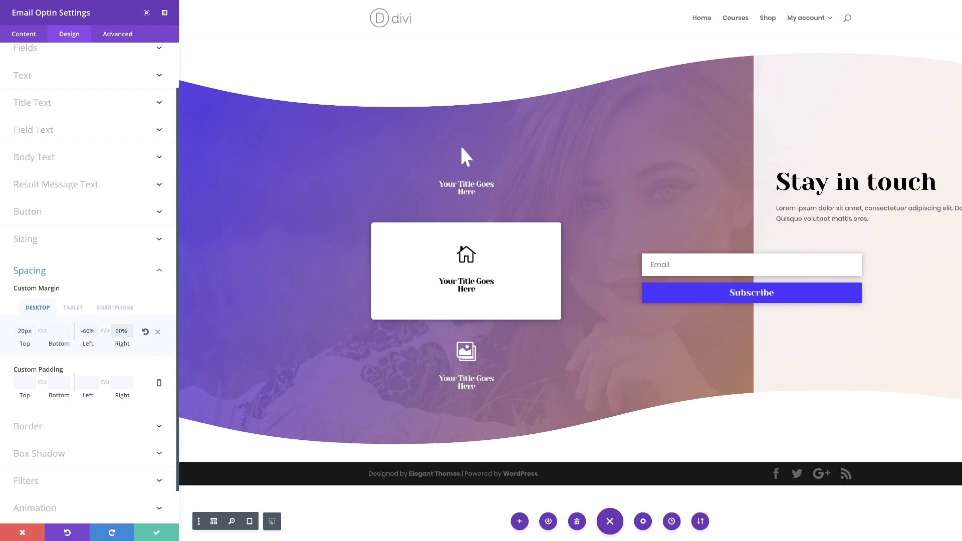
# Step: Set the email optin module's left and right margins to 0% on smartphone and save the module settings
pyautogui.click(72, 308)
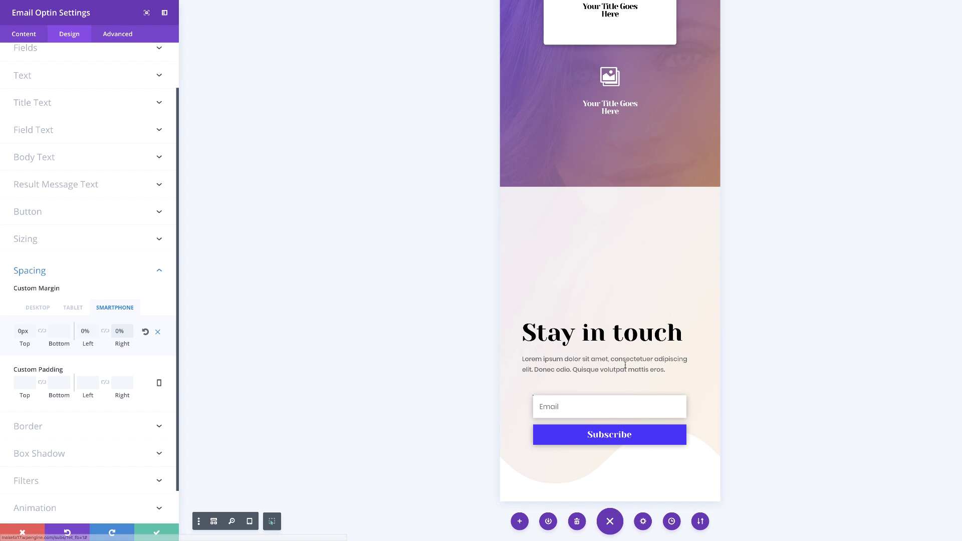
pyautogui.click(78, 308)
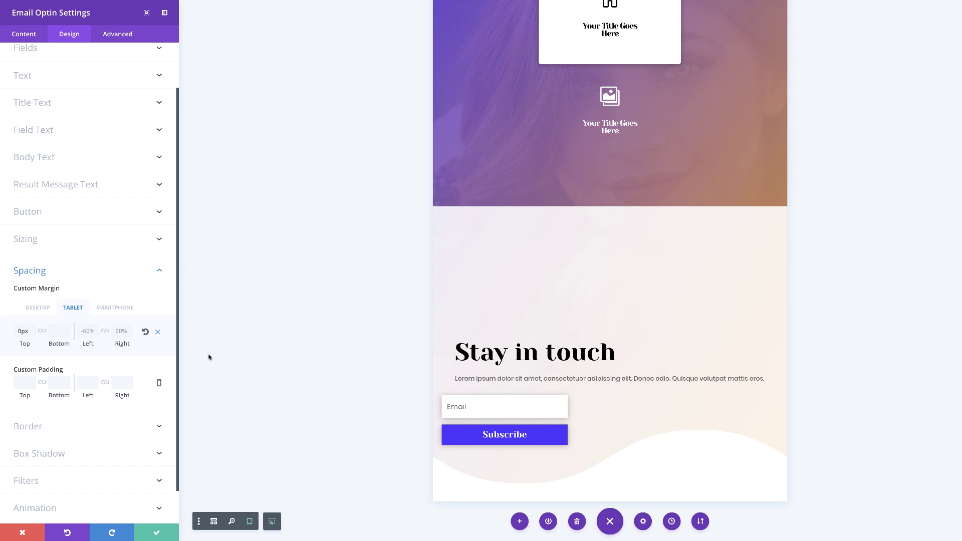
pyautogui.click(37, 307)
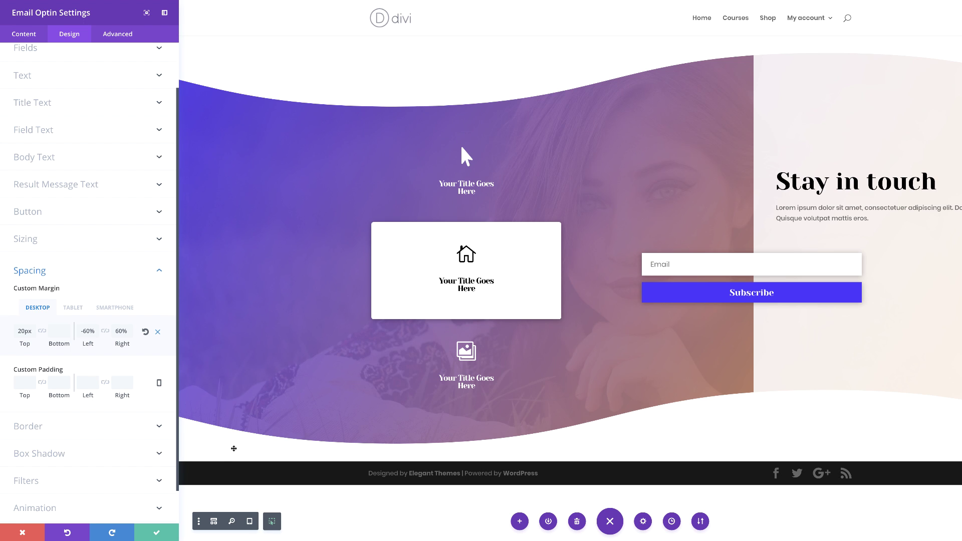
pyautogui.click(156, 532)
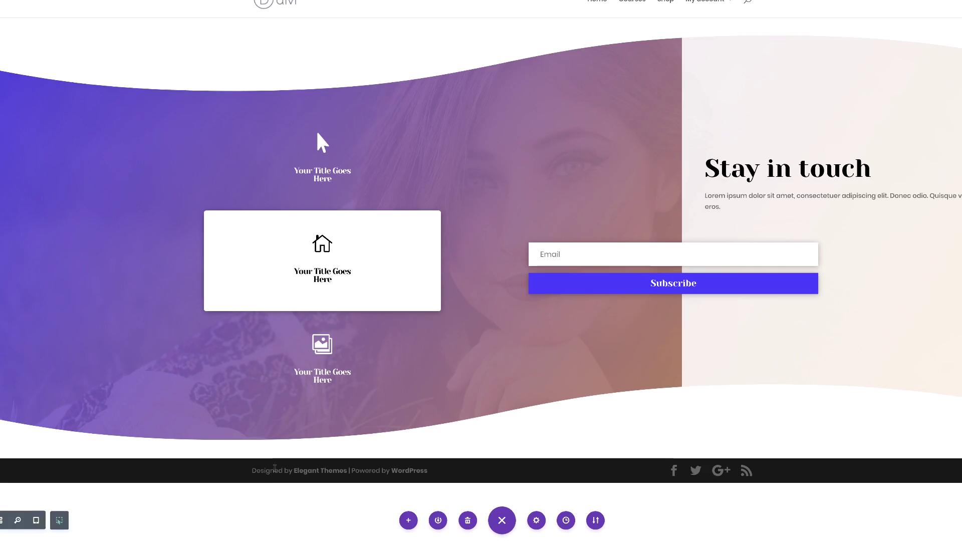
# Step: Add a Social Media Follow module below the email optin and give it a third network, Youtube
pyautogui.click(673, 291)
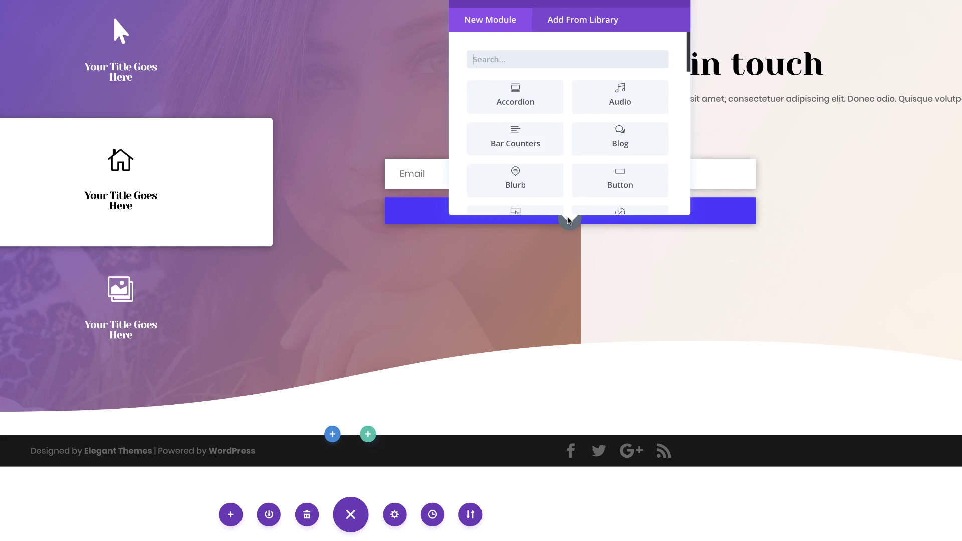
pyautogui.write('foo')
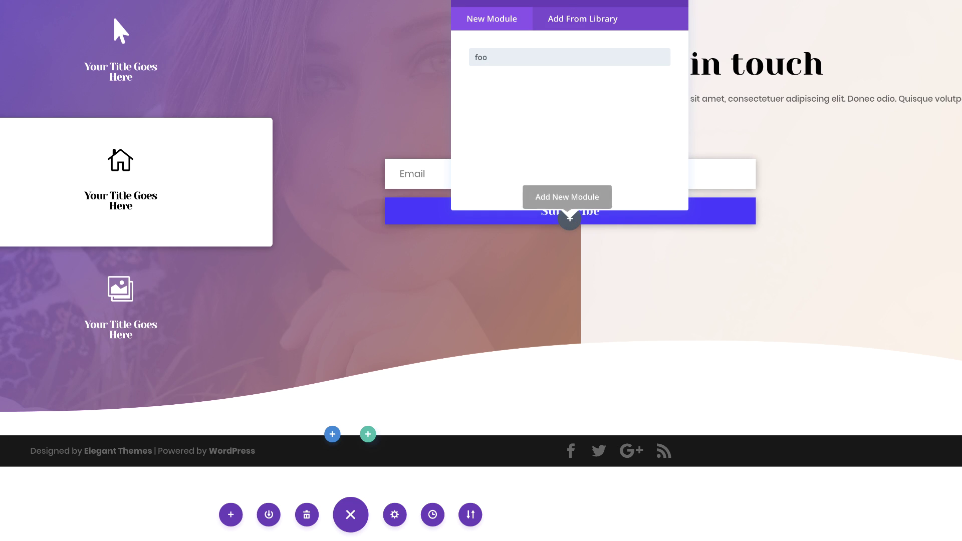
pyautogui.press('Escape')
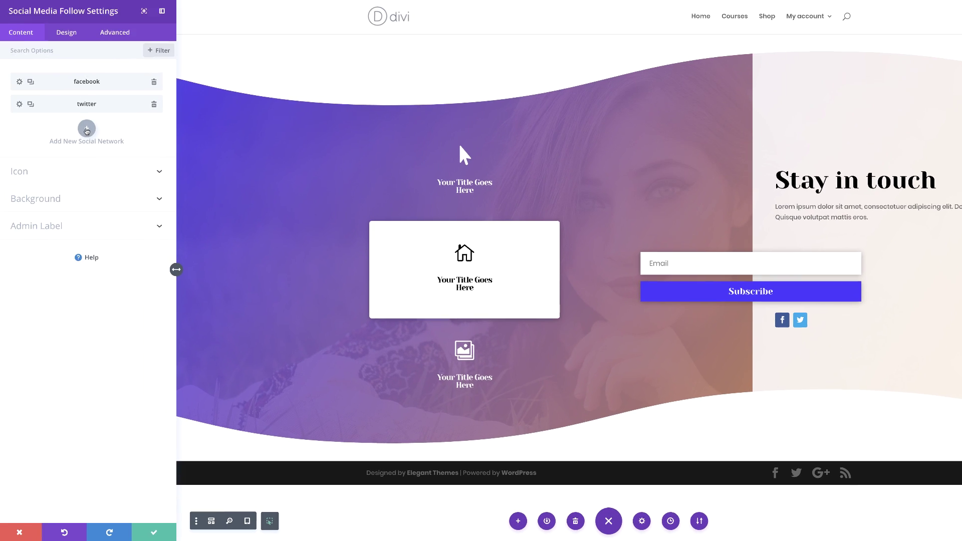
pyautogui.click(86, 123)
pyautogui.click(34, 107)
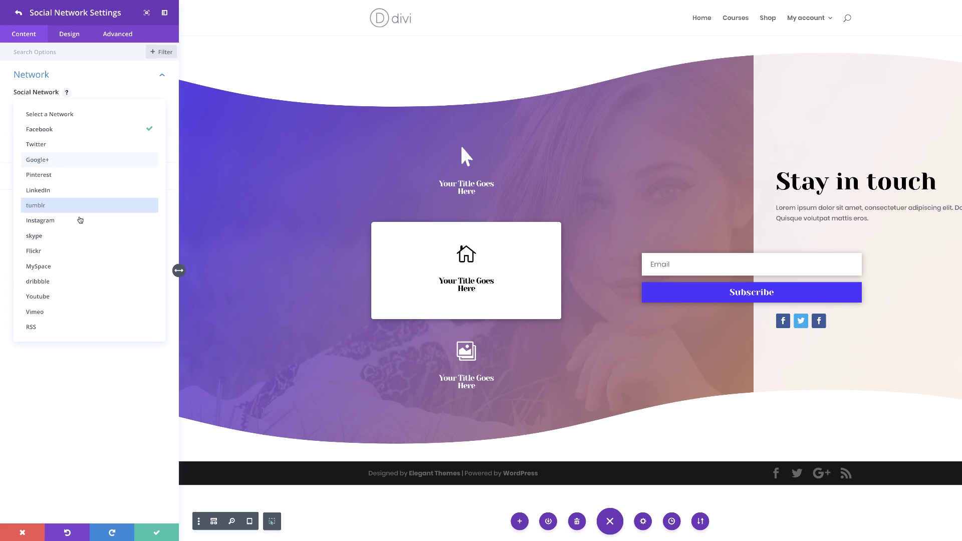
pyautogui.click(49, 297)
# Step: Round all corners of the social media icons to 50px
pyautogui.click(69, 33)
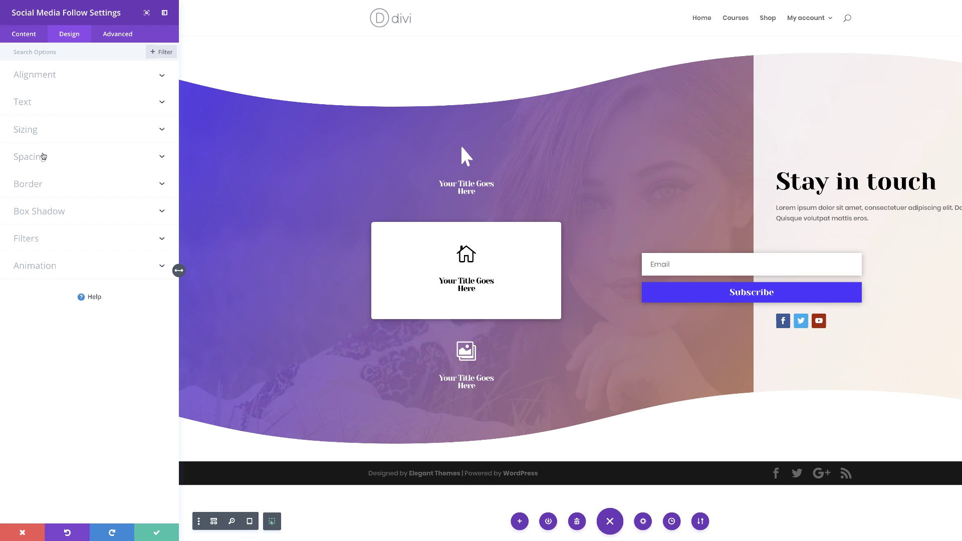
pyautogui.click(43, 184)
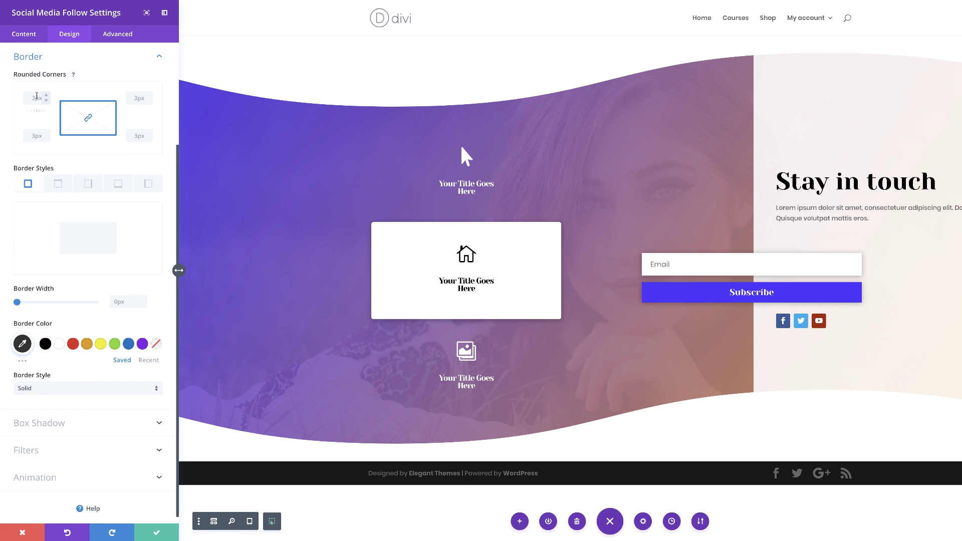
pyautogui.click(36, 99)
pyautogui.write('50px')
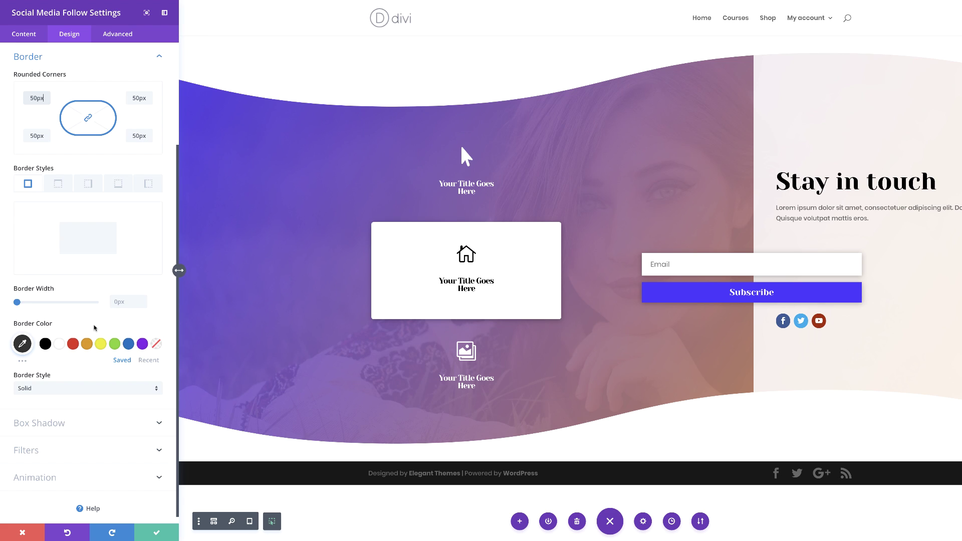
# Step: Set the Social Media Follow module's top margin to 50px and save its settings
pyautogui.scroll(3, 81, 328)
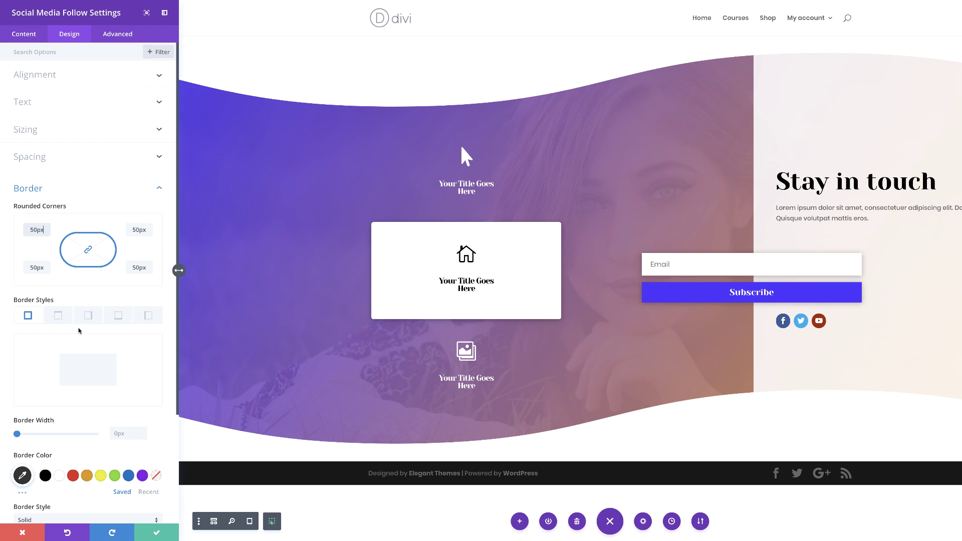
pyautogui.click(41, 159)
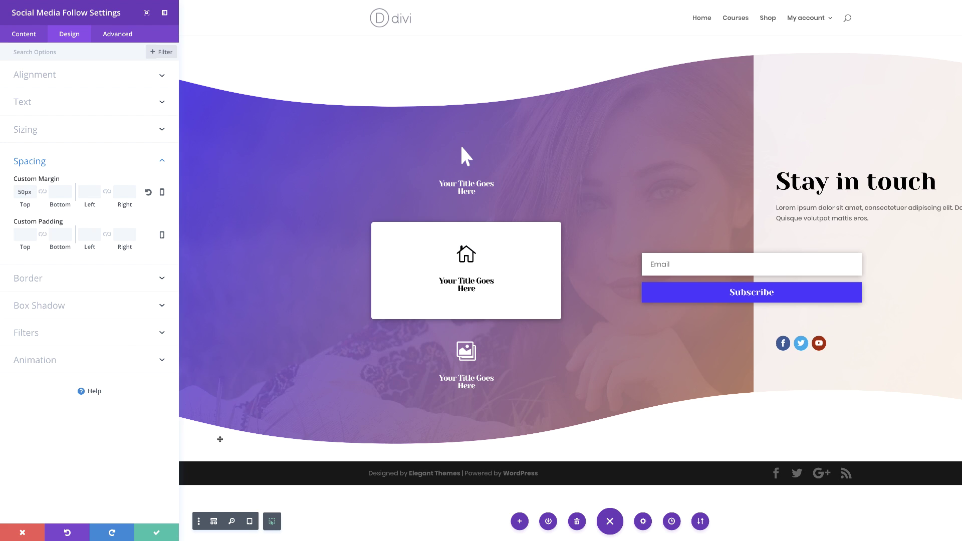
pyautogui.click(157, 532)
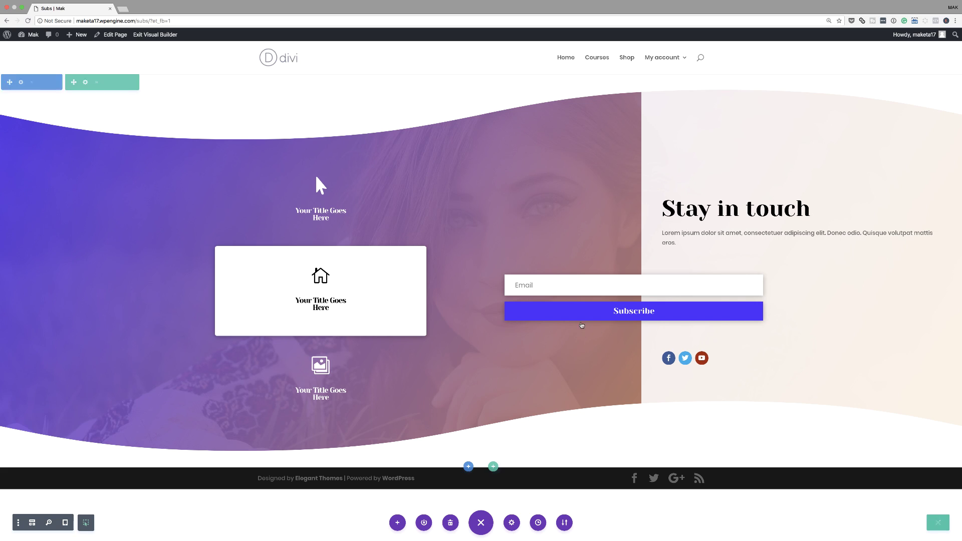
# Step: Duplicate the finished wave-divided subscription section on the page
pyautogui.click(32, 83)
pyautogui.scroll(-6, 429, 311)
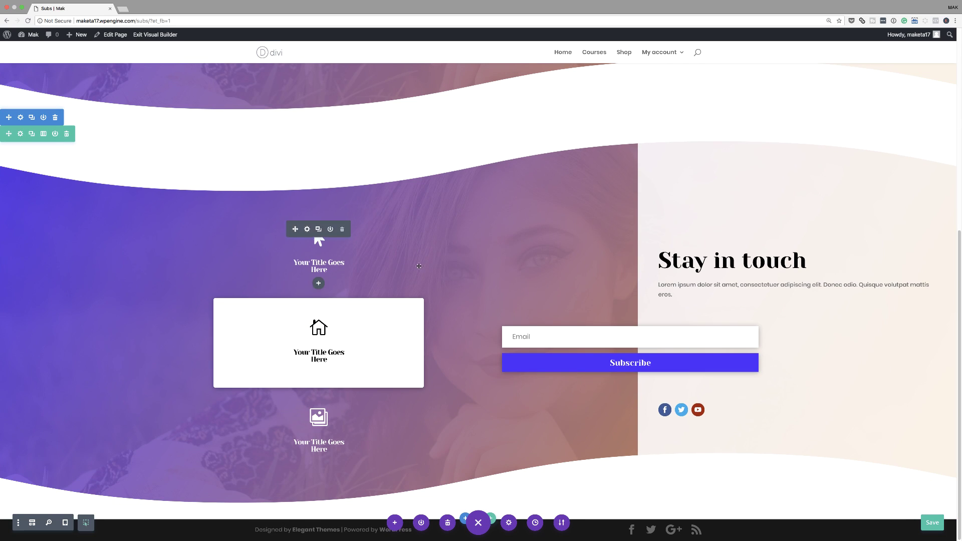
pyautogui.scroll(3, 315, 235)
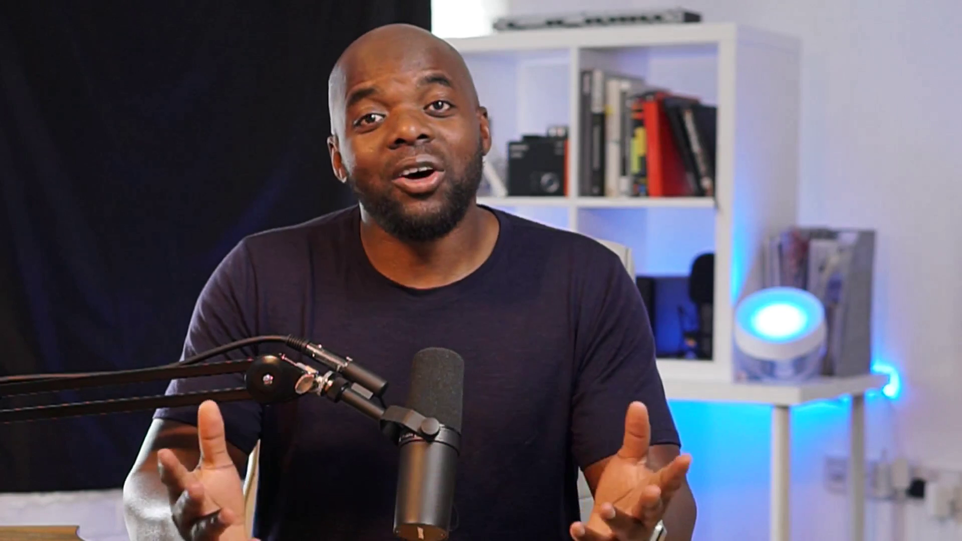